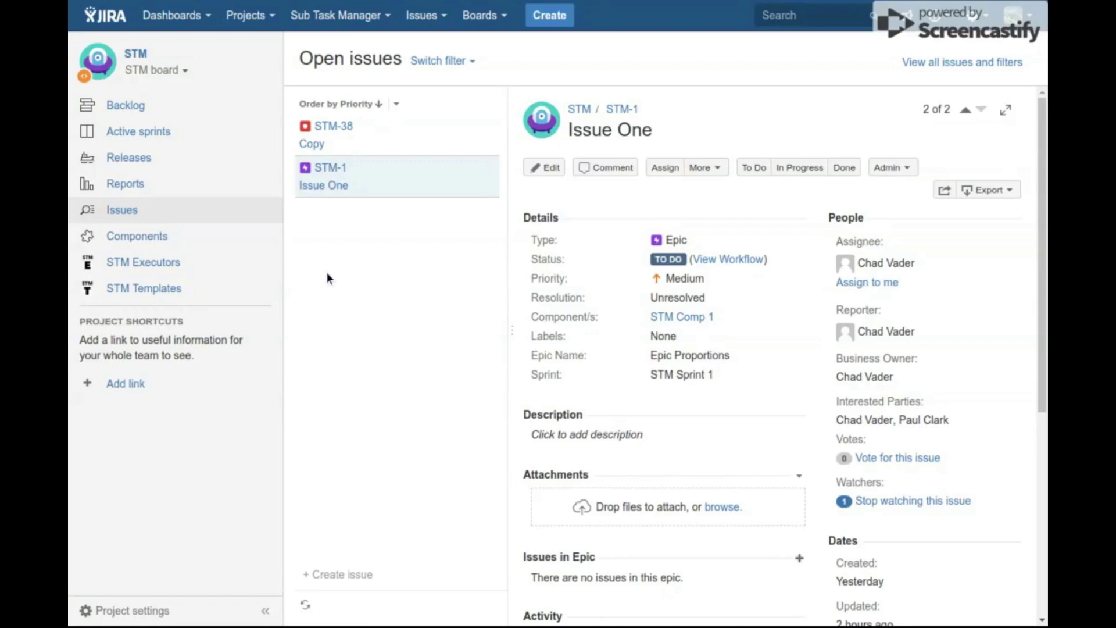
left_click(360, 18)
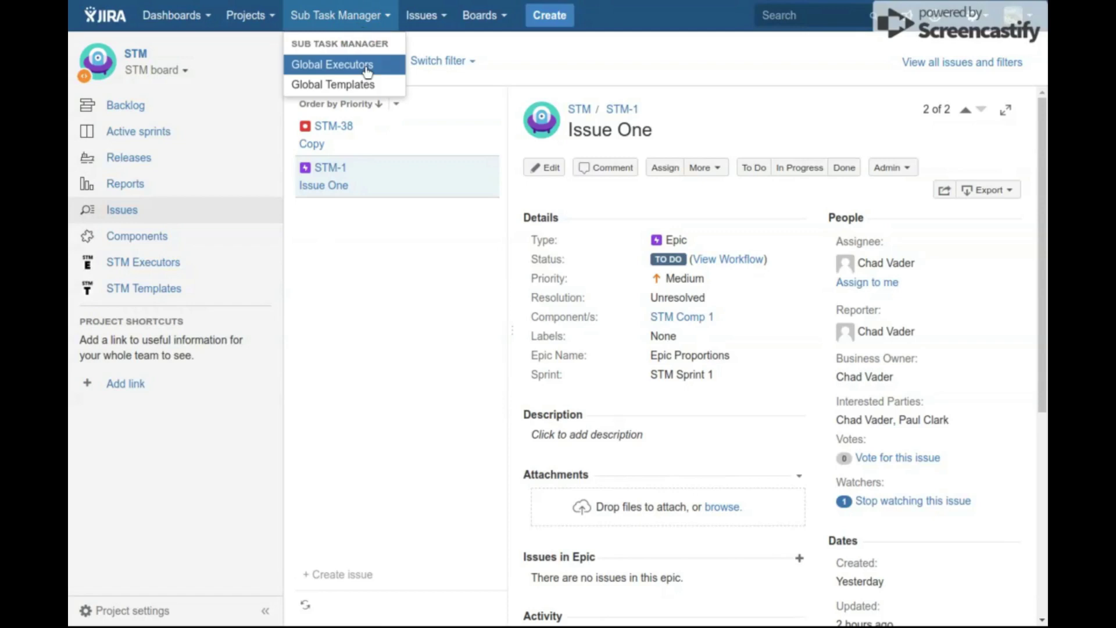
left_click(325, 356)
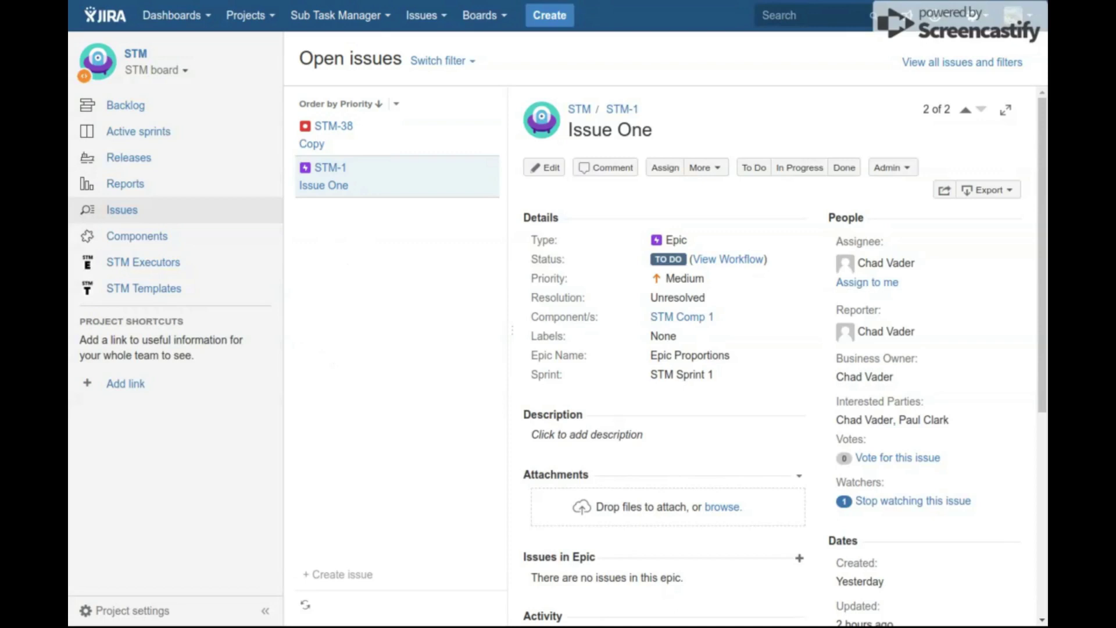
Start a new issue template in the project's STM Templates and name it "Dev & Test".
left_click(172, 296)
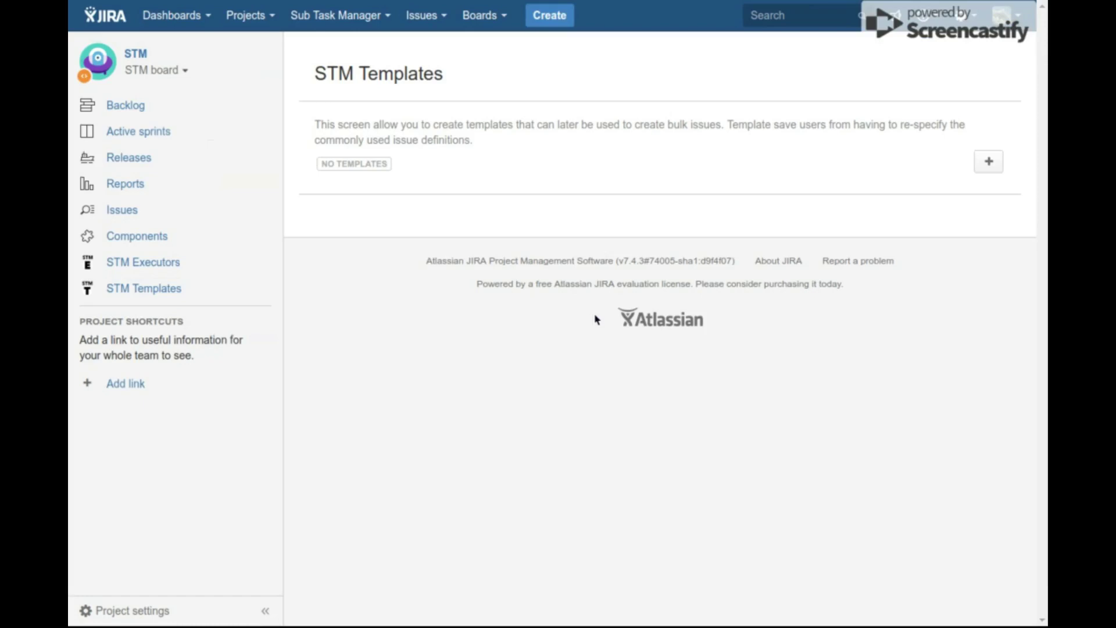
left_click(979, 166)
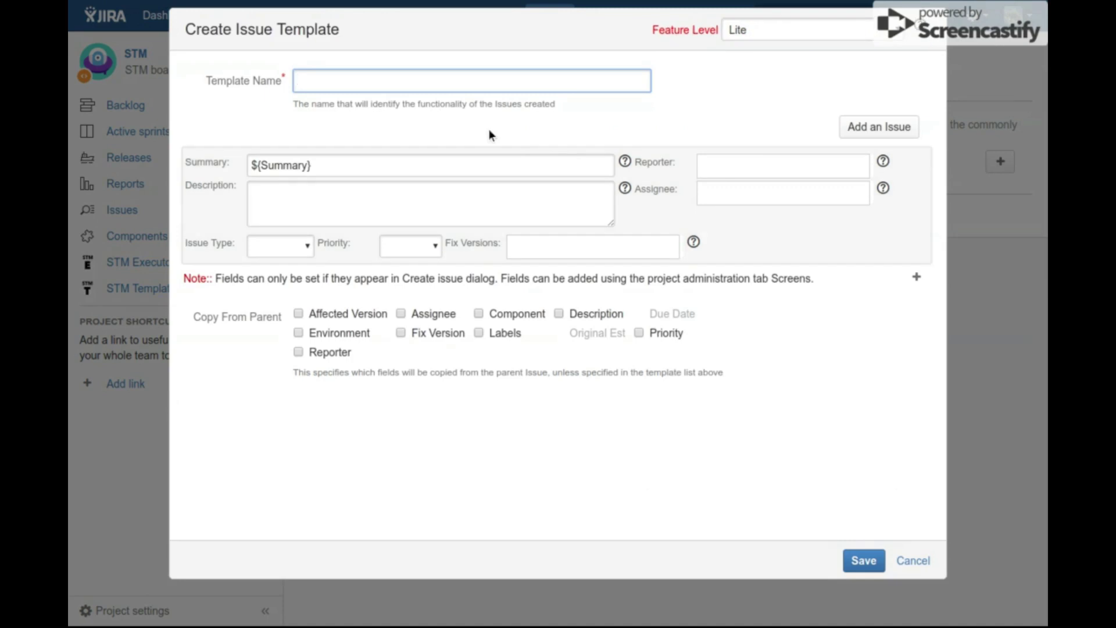
type("Dev & Test")
left_click(664, 32)
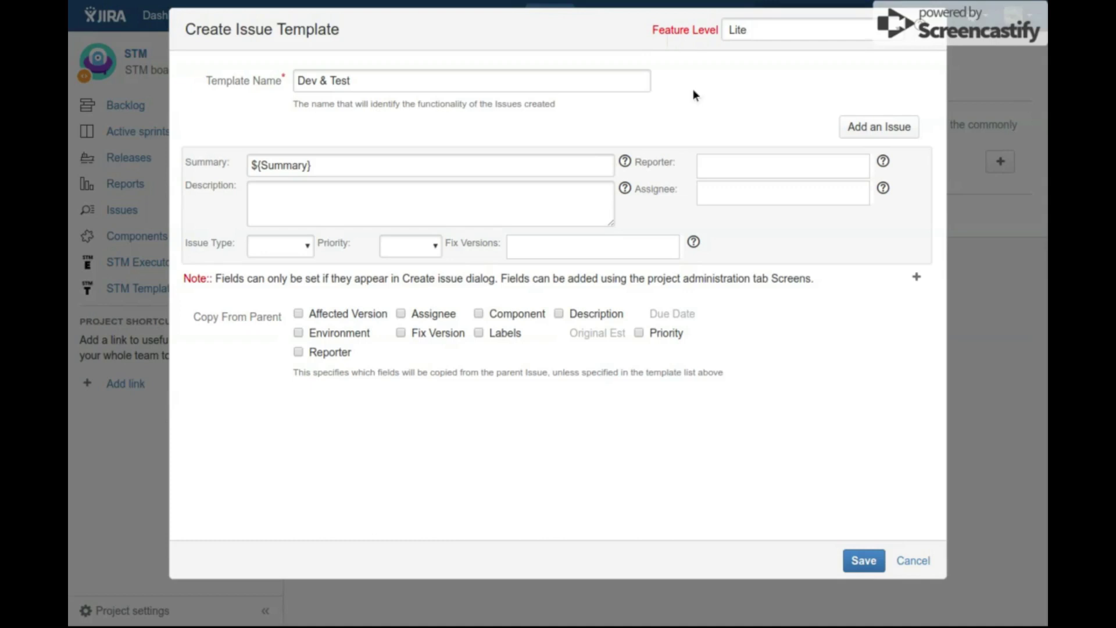
Add a second issue to the template and set the two summaries to "${Summary} - Dev" and "${Summary} - Test".
mouse_move(469, 159)
left_click(875, 125)
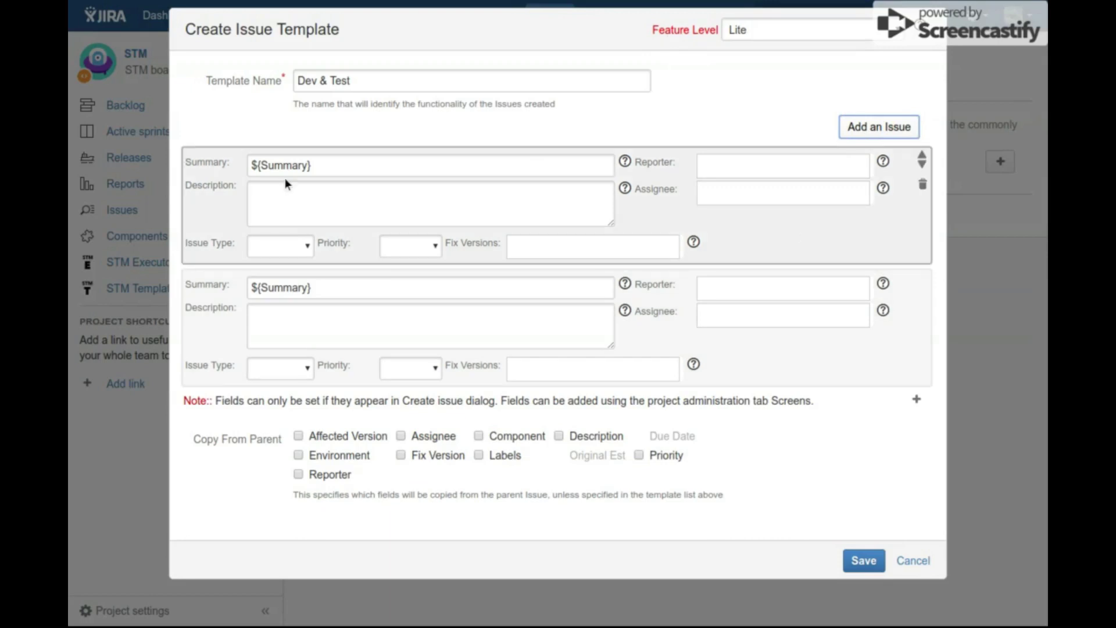
left_click(335, 169)
type("- Dev")
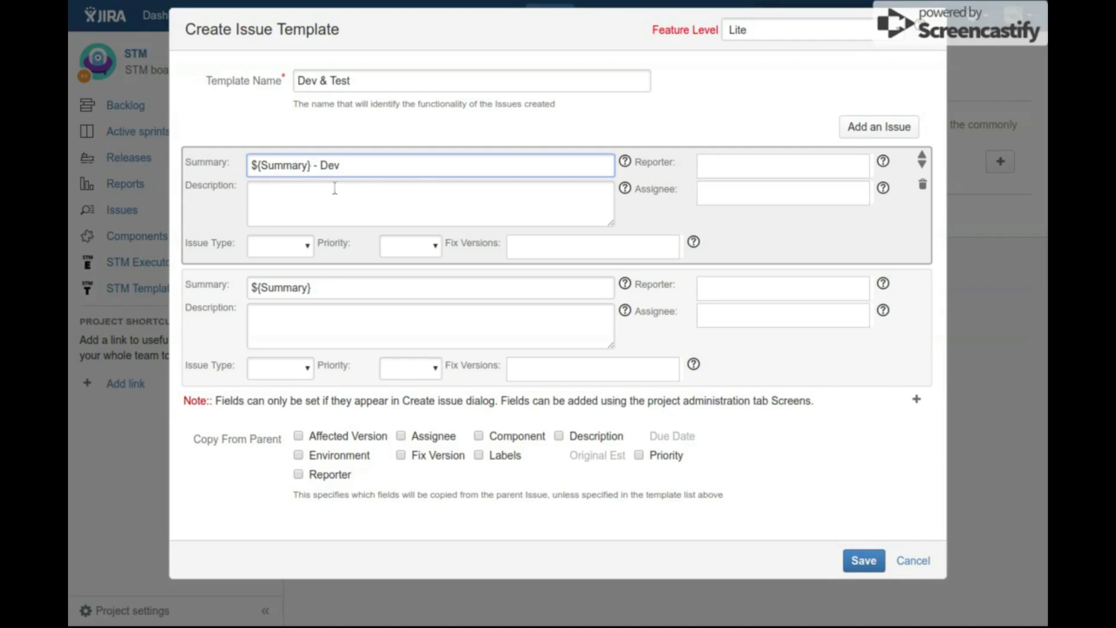
left_click(370, 286)
type("- Test")
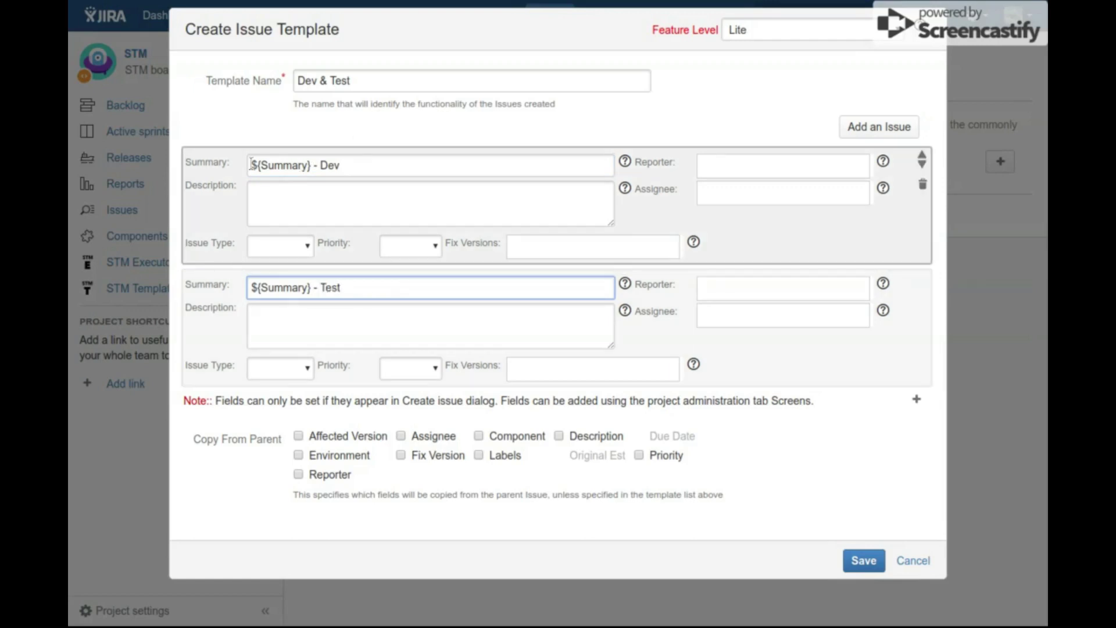
left_click_drag(260, 166, 306, 167)
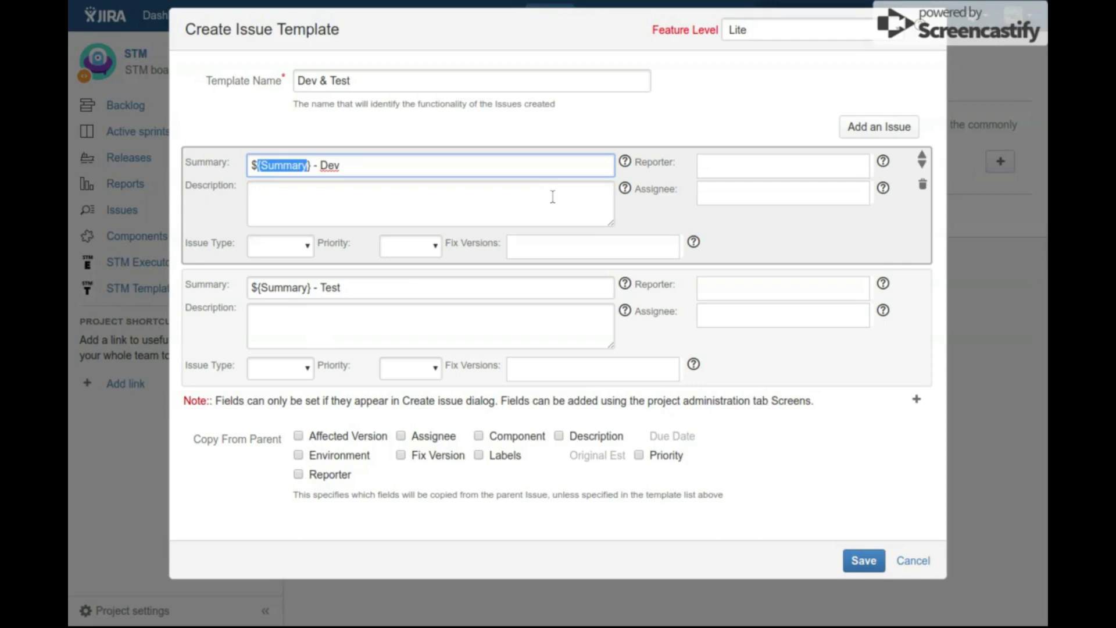
Fill in the reporter's name for the Dev issue.
left_click(836, 157)
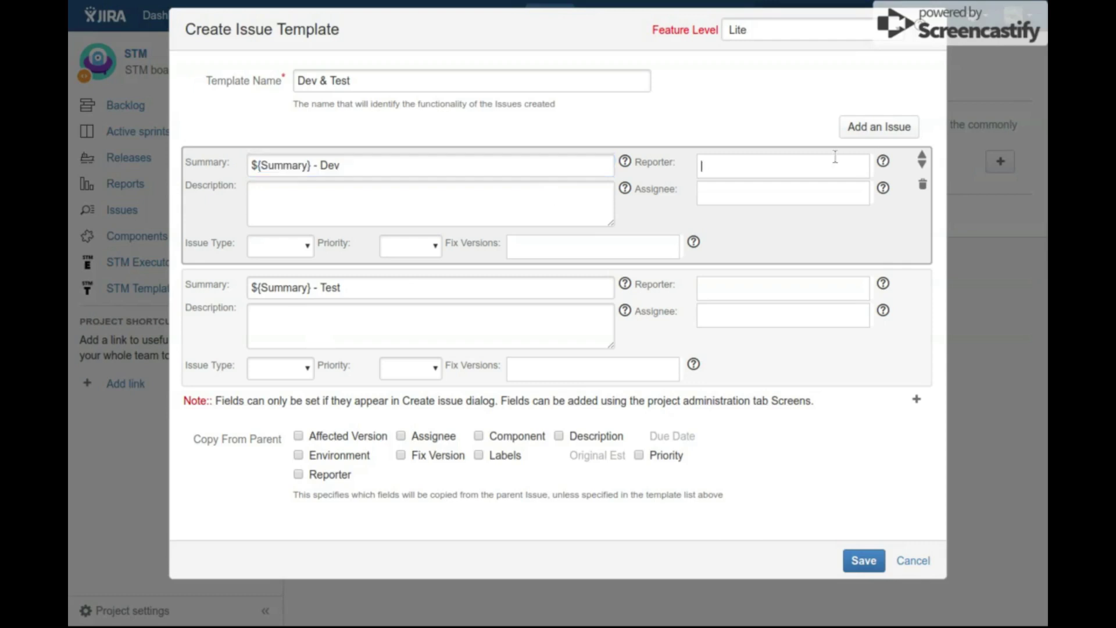
type("chad")
key("Return")
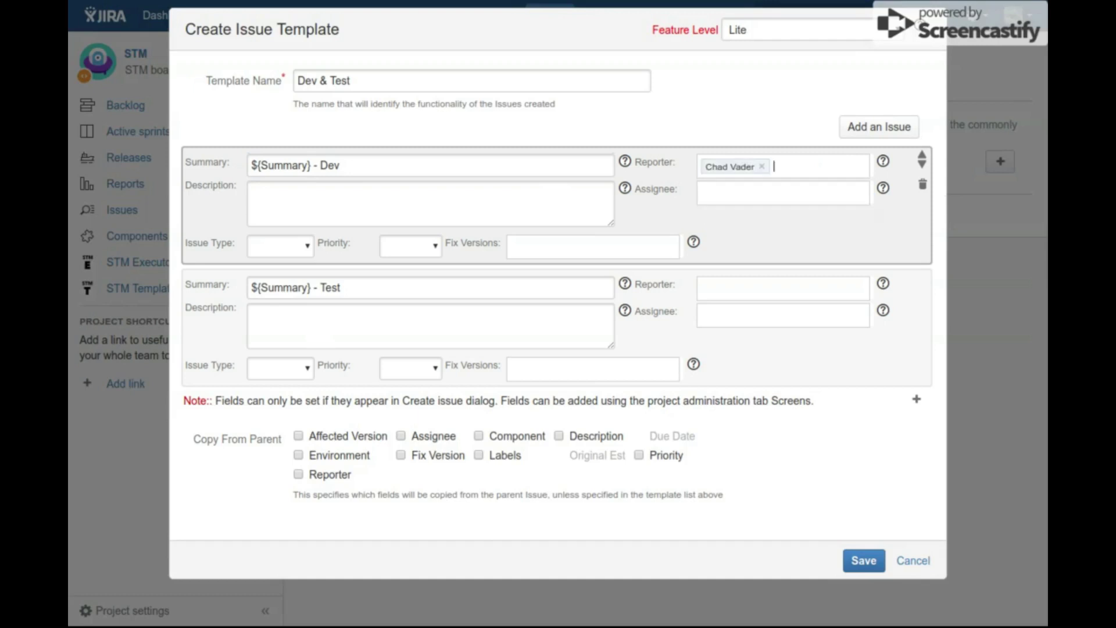
key("Tab")
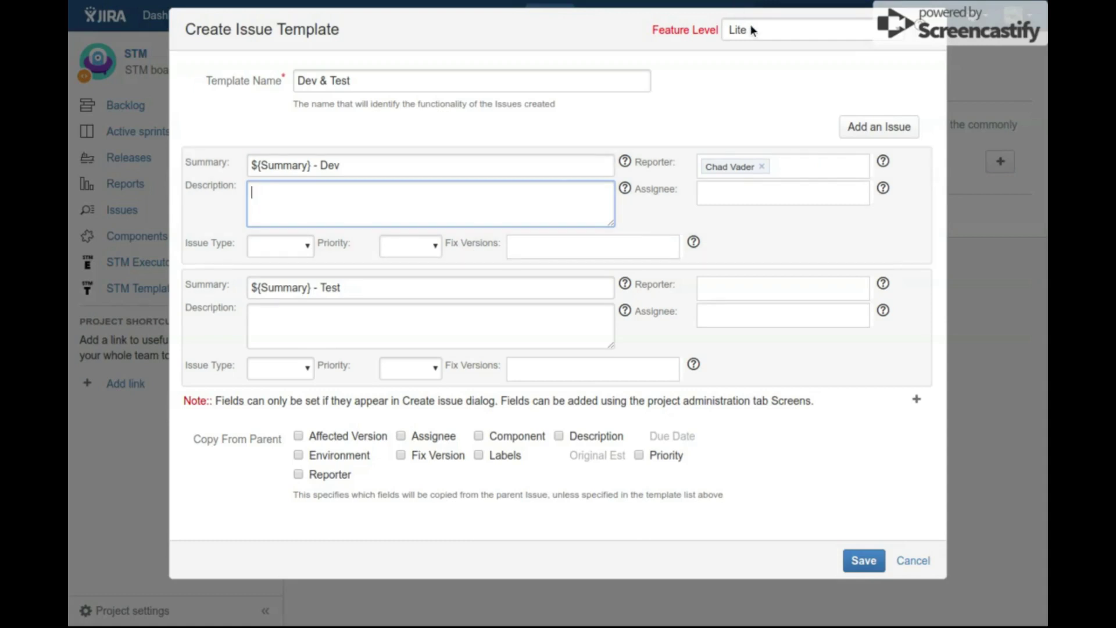
Set the template to copy the Reporter field from the parent issue.
left_click(713, 29)
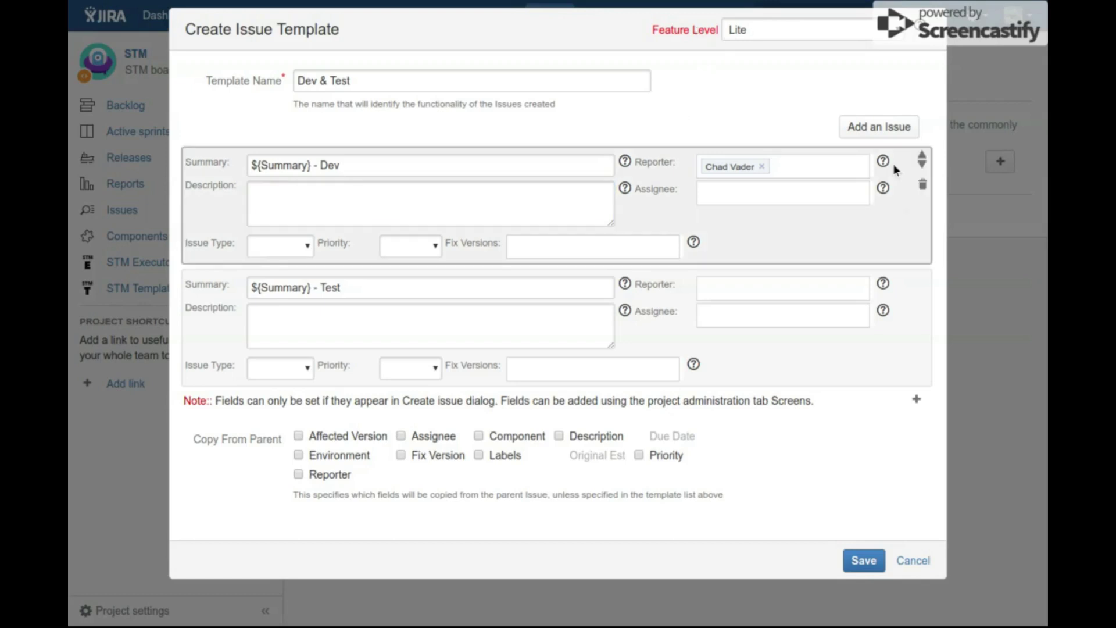
left_click(230, 443)
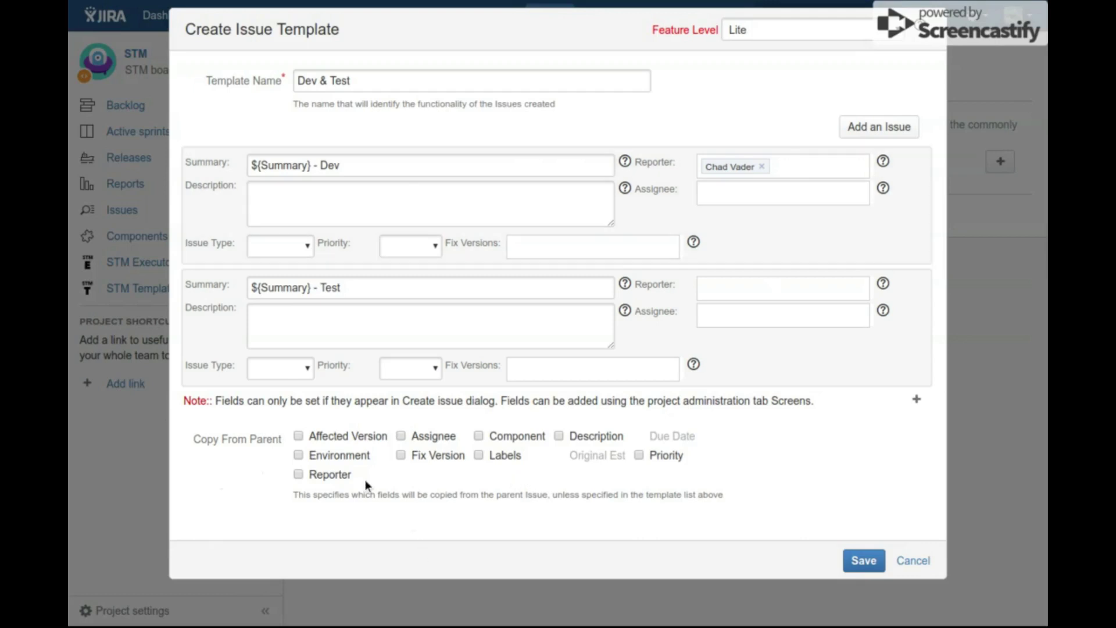
left_click(343, 476)
Switch the template's feature level to Basic and hide the Fix Versions and Description fields.
left_click(748, 31)
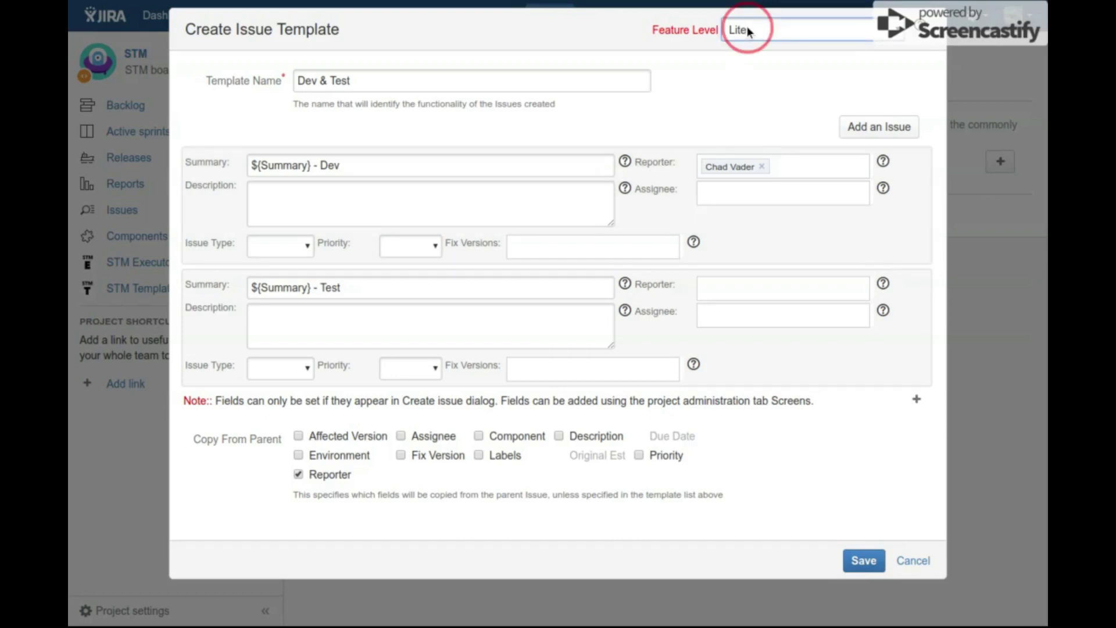
left_click(750, 57)
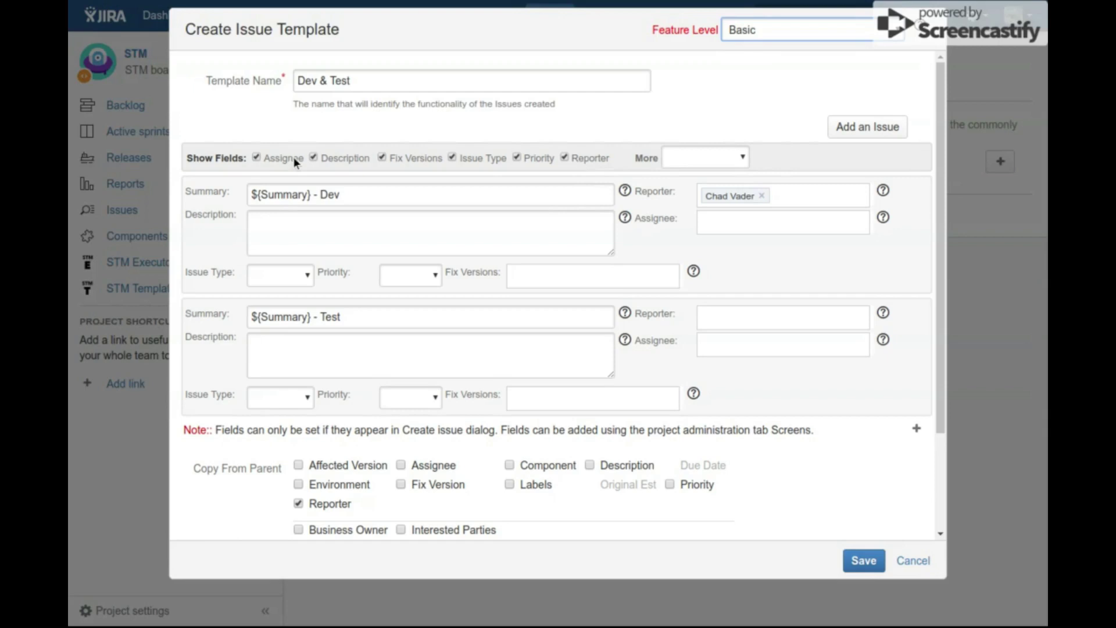
left_click(221, 160)
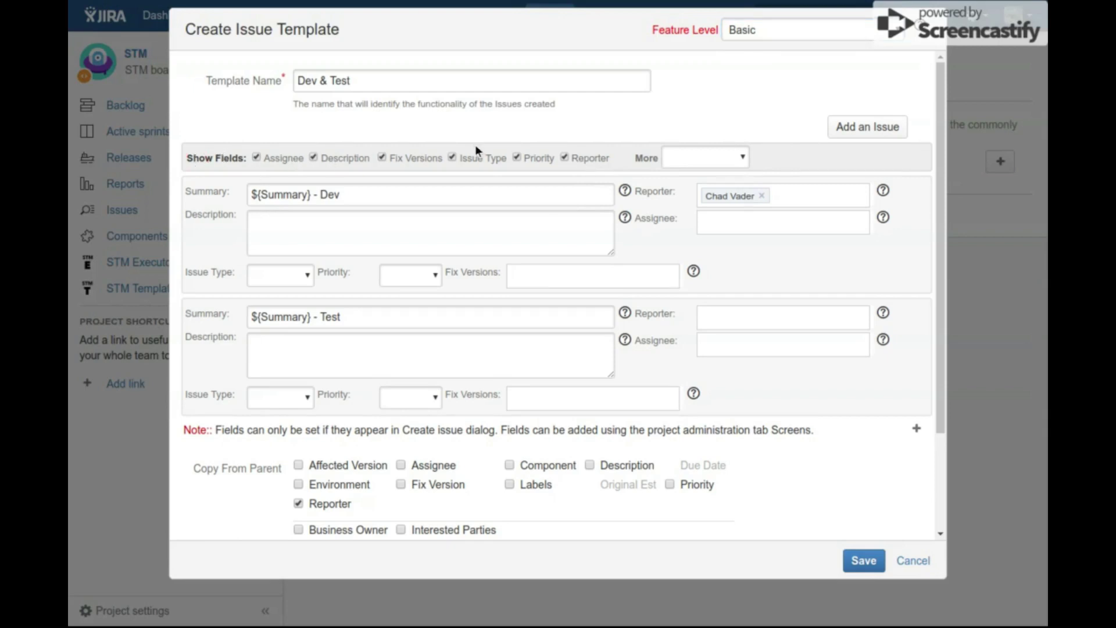
left_click(415, 157)
left_click(343, 155)
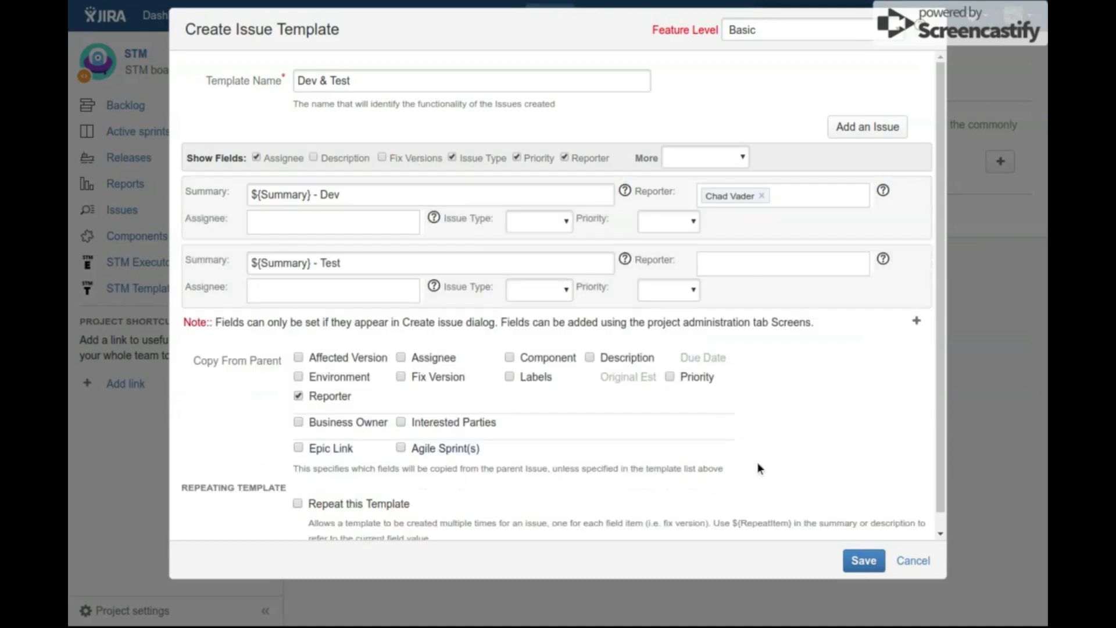
Show the Custom Field option and choose Business Owner as the custom field for both the Dev and Test issues.
left_click(718, 159)
left_click(728, 202)
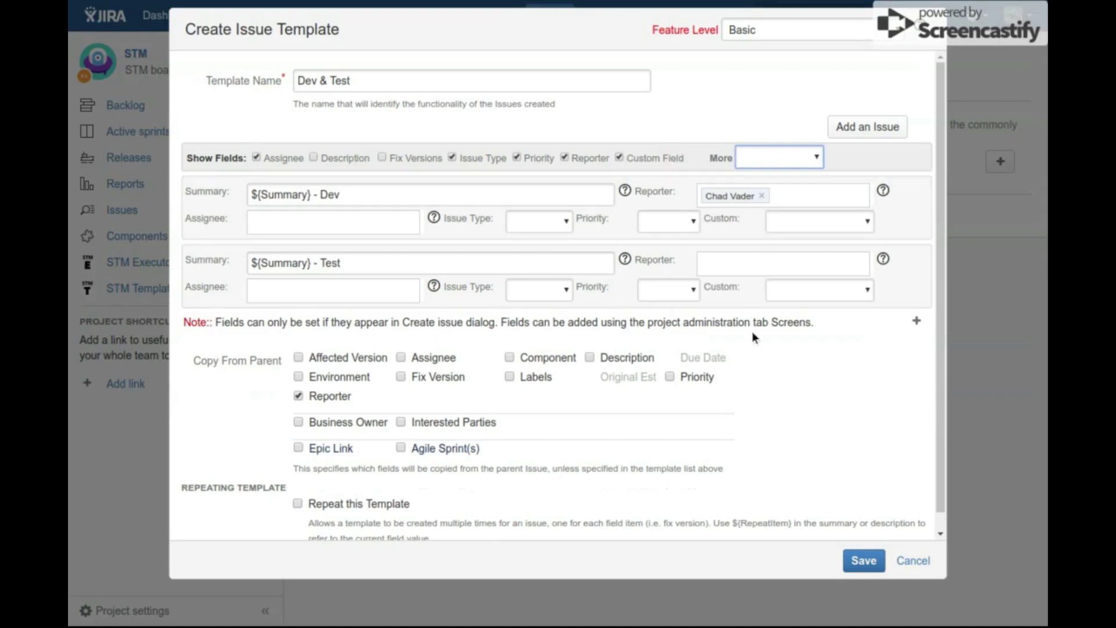
left_click(788, 220)
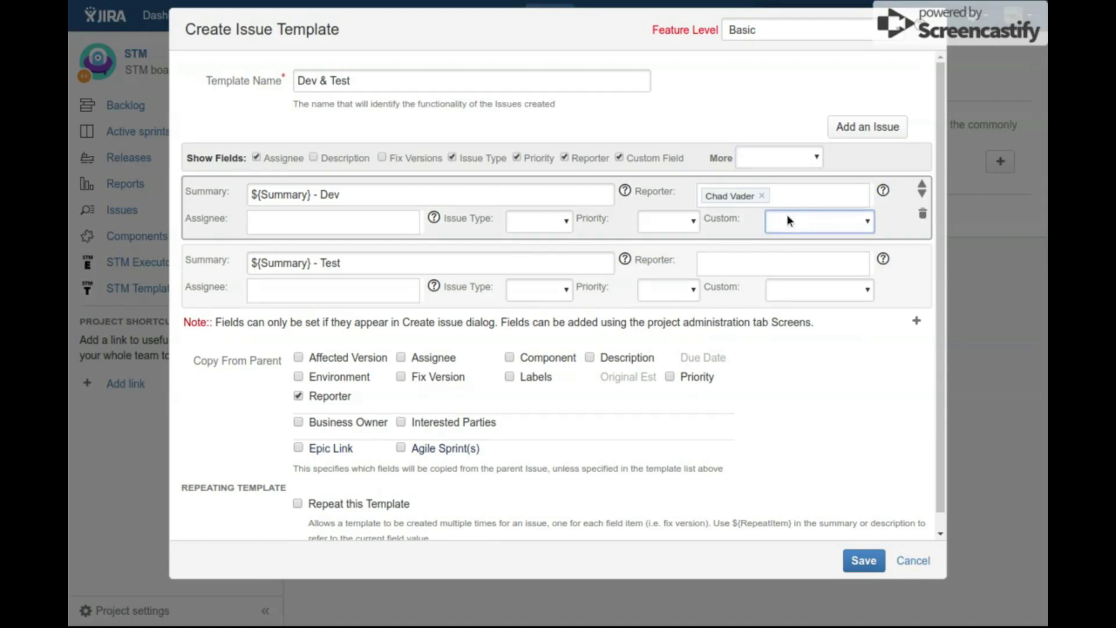
left_click(787, 250)
left_click(793, 323)
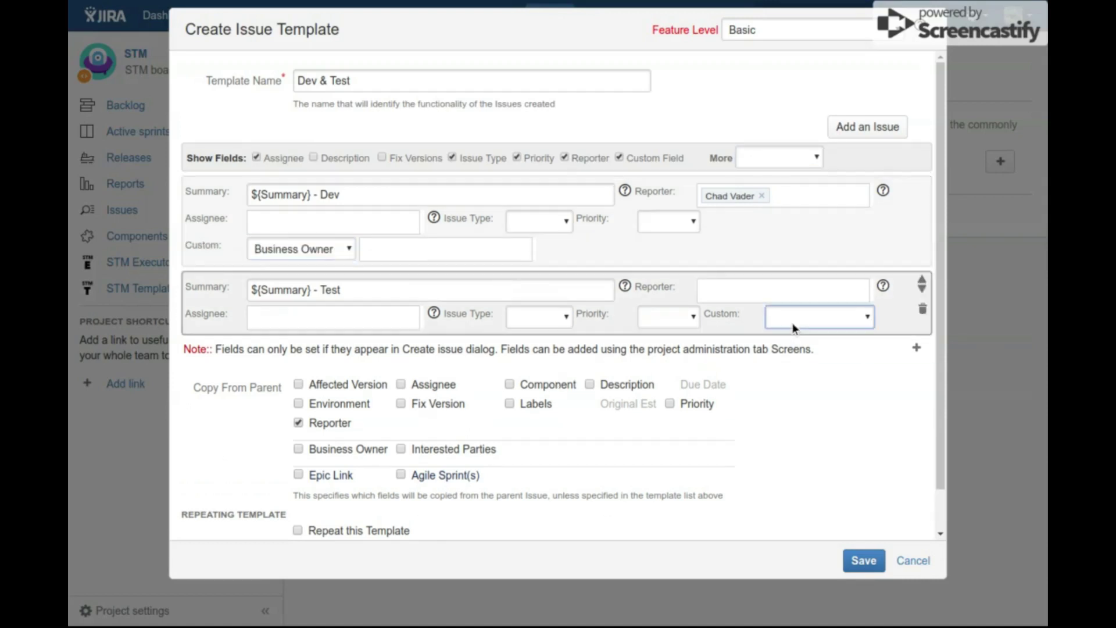
left_click(793, 352)
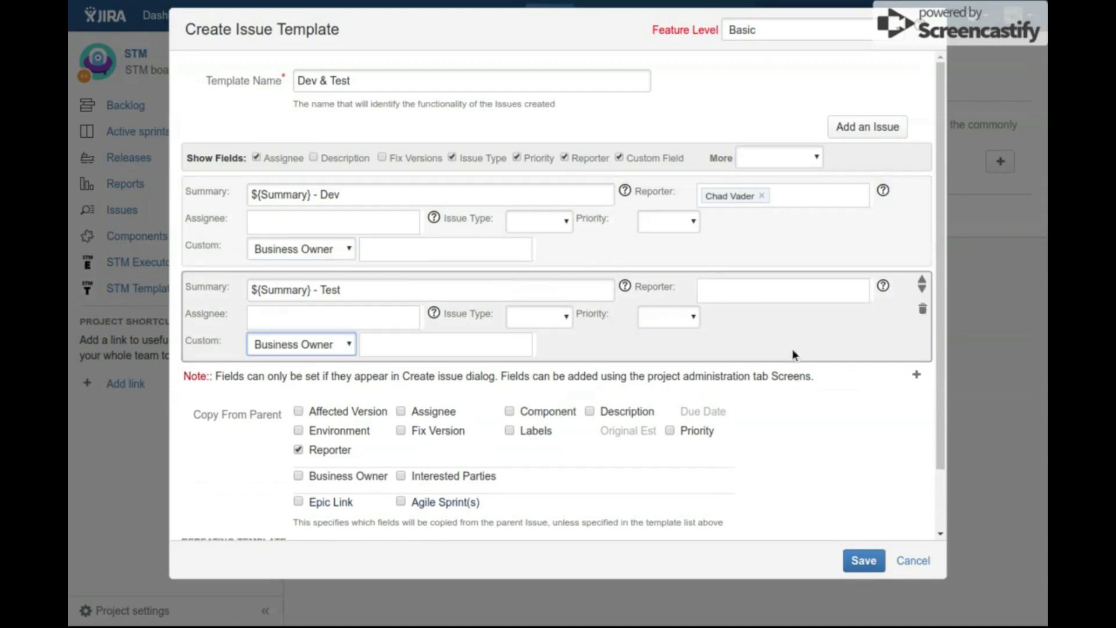
Fill in a Business Owner user for the Dev issue and a different one for the Test issue.
left_click(433, 251)
type("chad")
left_click(448, 276)
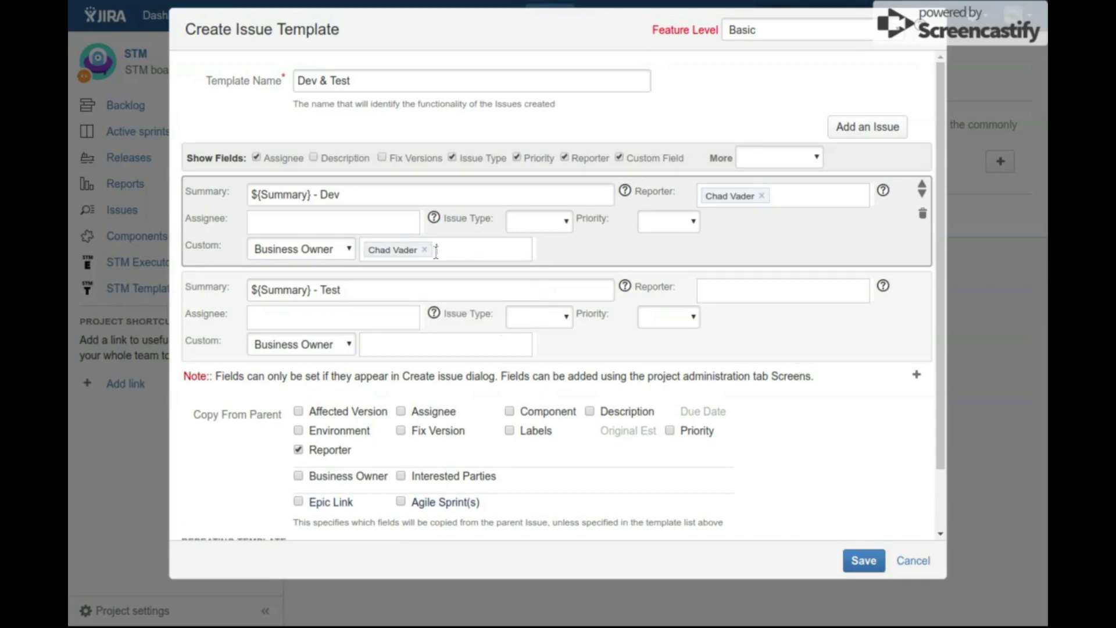
left_click(479, 347)
type("paul")
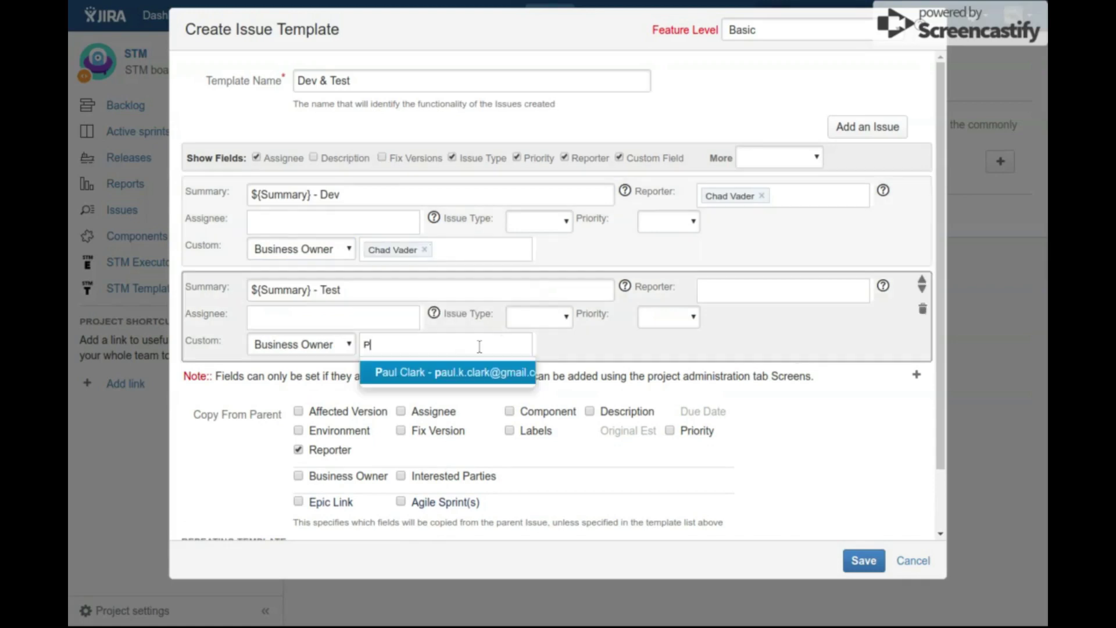
key("Return")
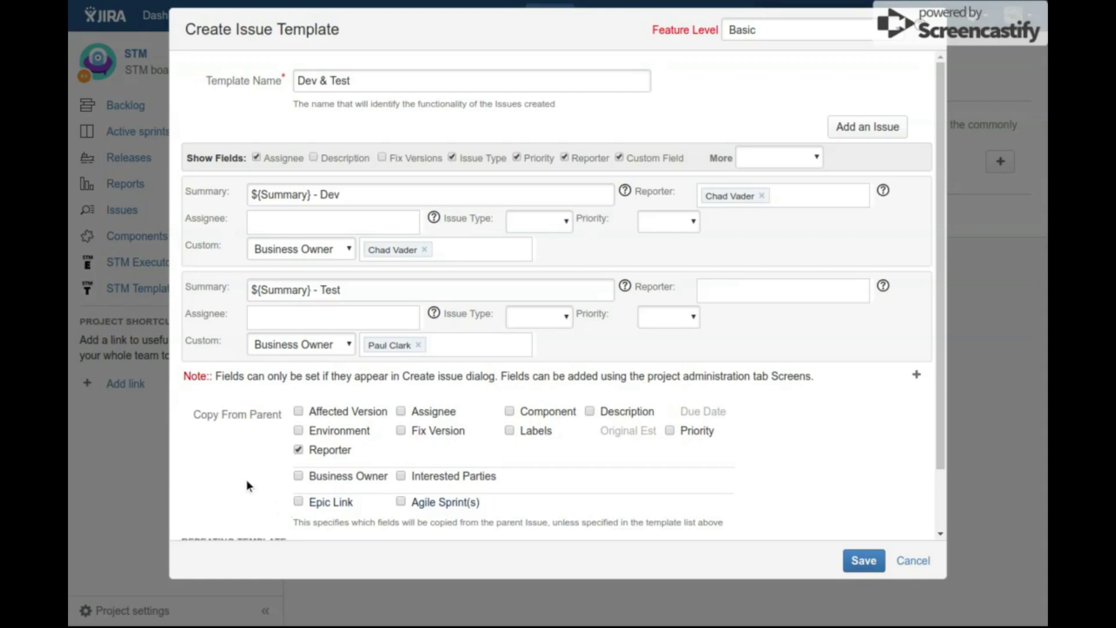
Enable repeating of the template with Components as the repeating field.
scroll(246, 480, "down", 2)
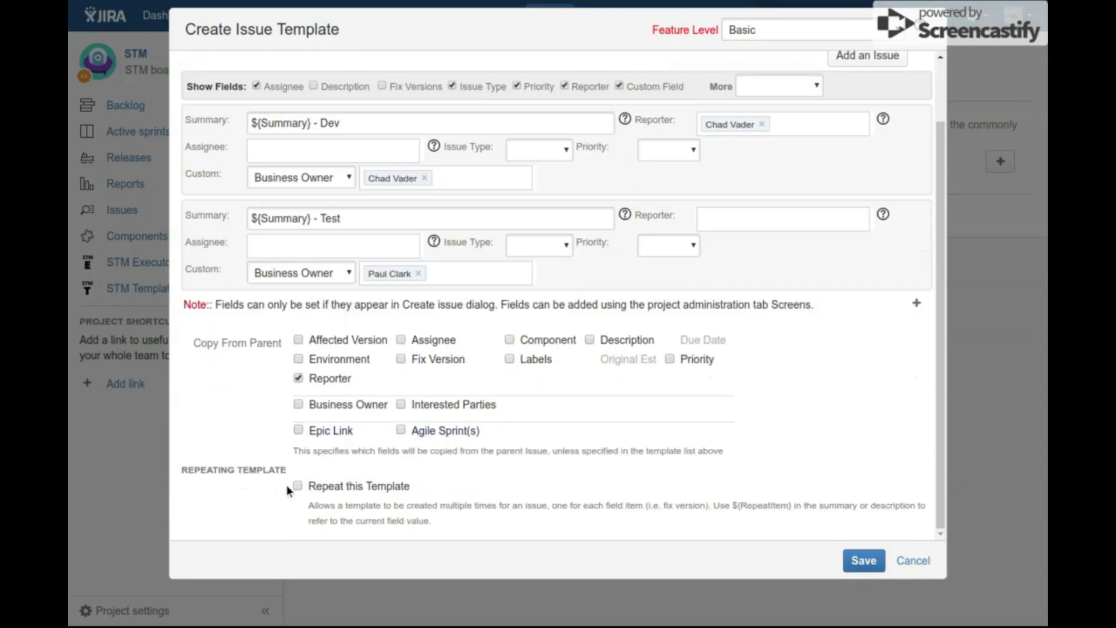
left_click(297, 486)
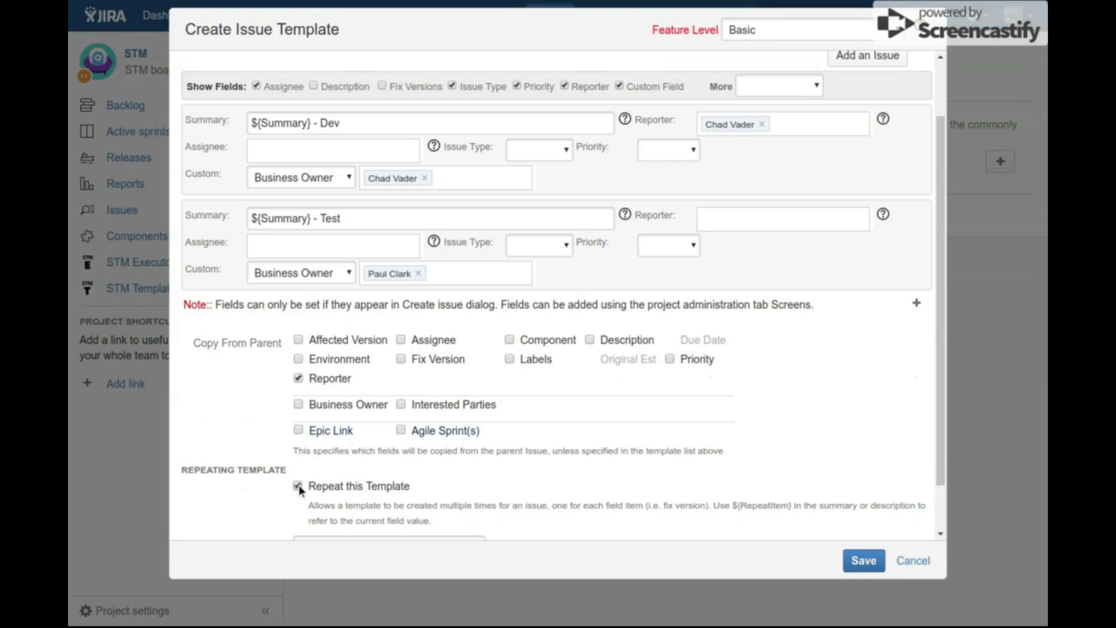
scroll(678, 397, "down", 2)
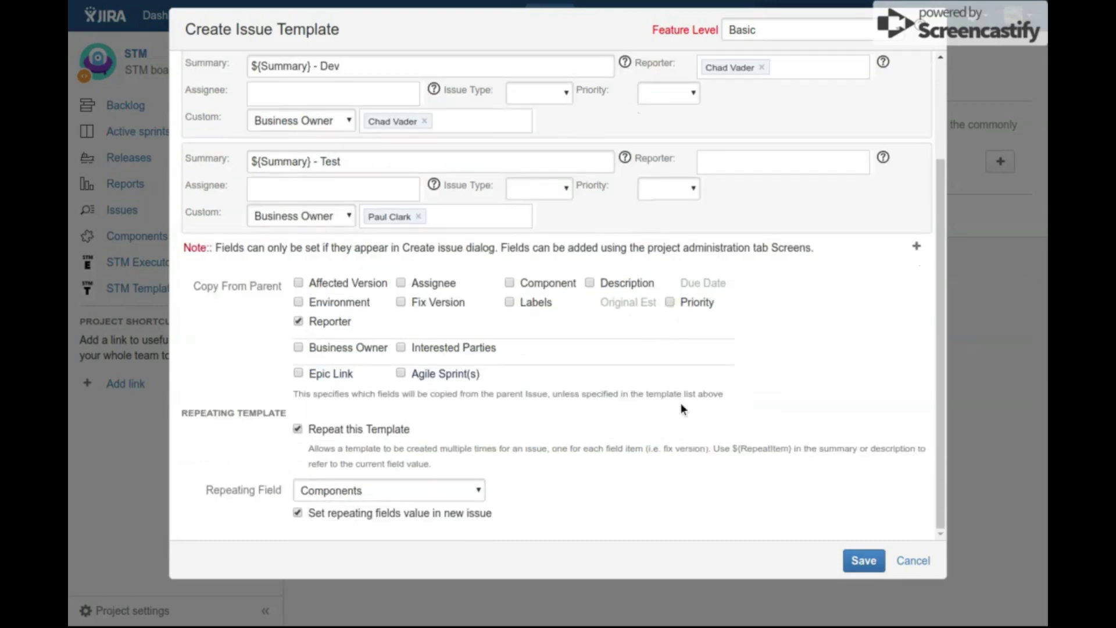
left_click(461, 490)
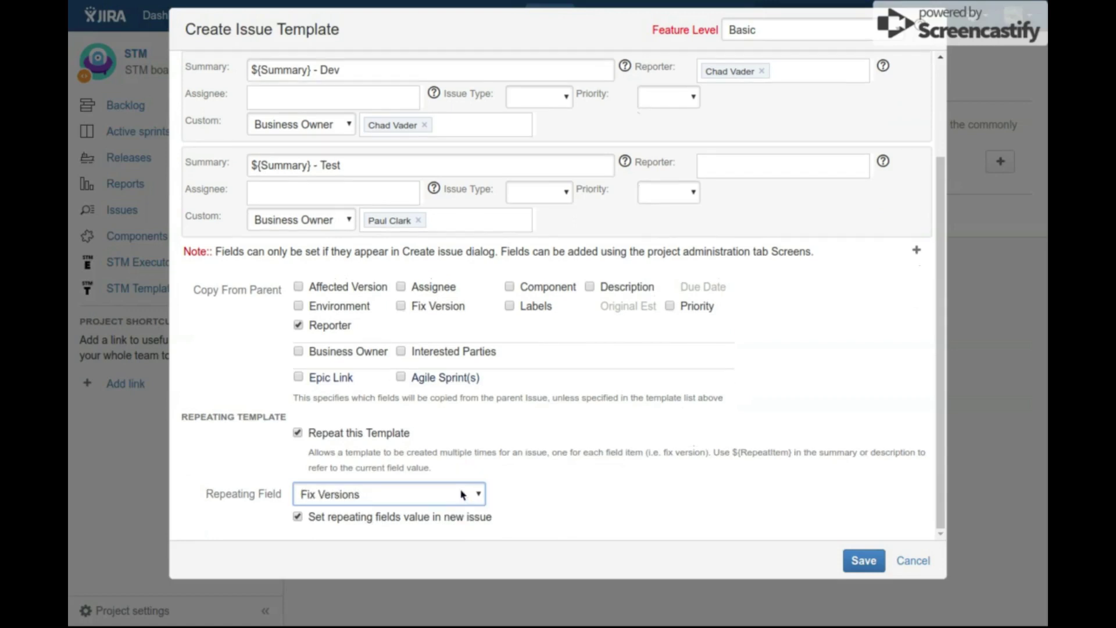
key("Up")
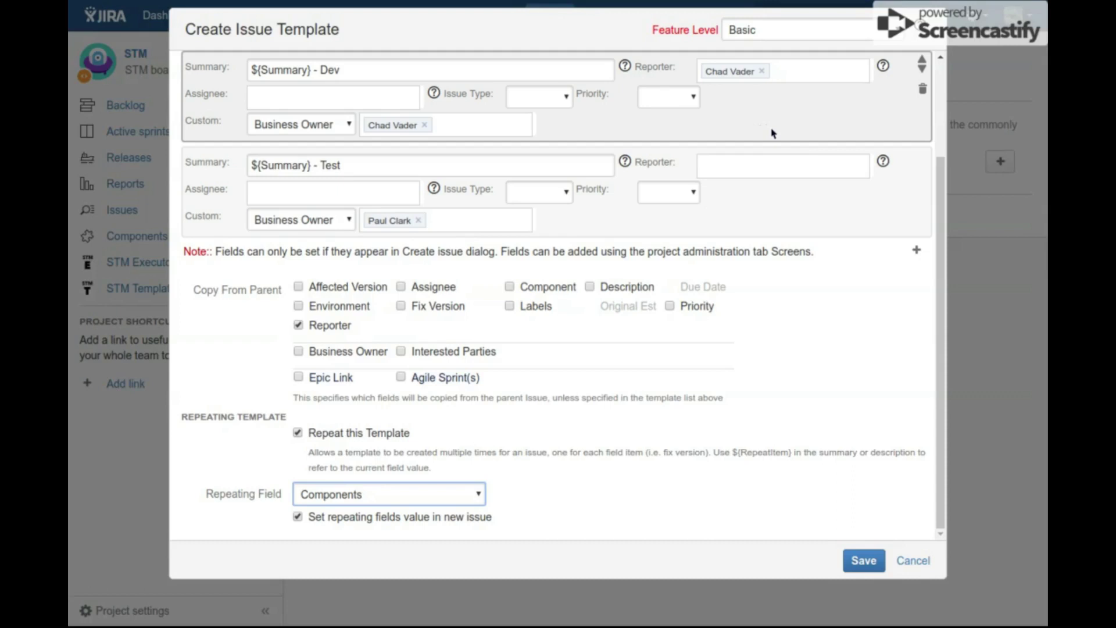
left_click(807, 108)
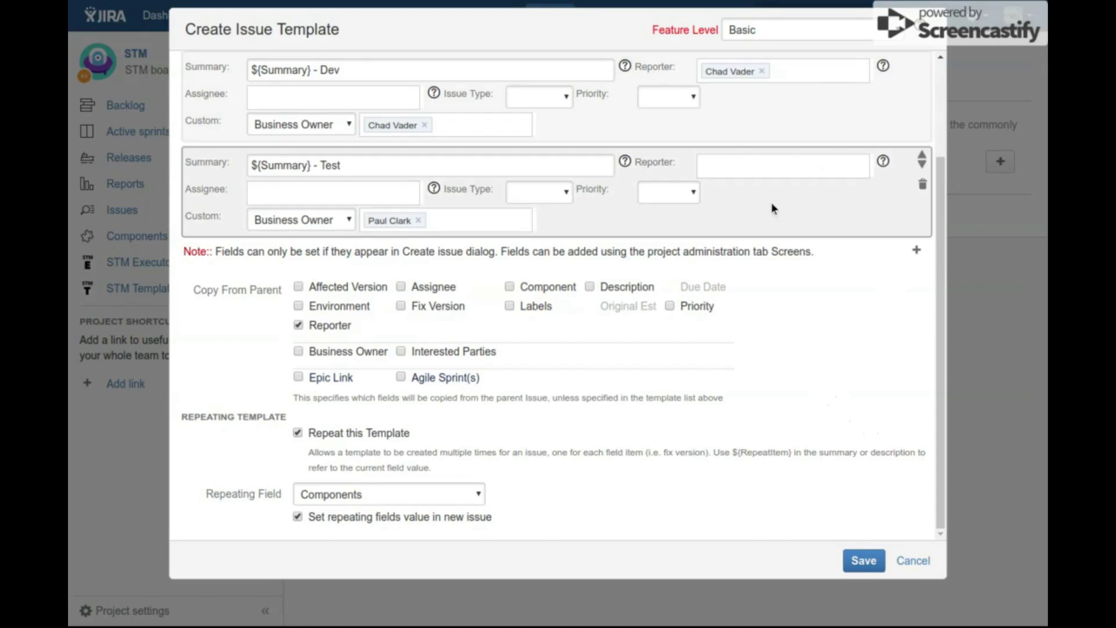
Append "${RepeatItem}" to the end of the Dev issue's summary.
left_click(478, 70)
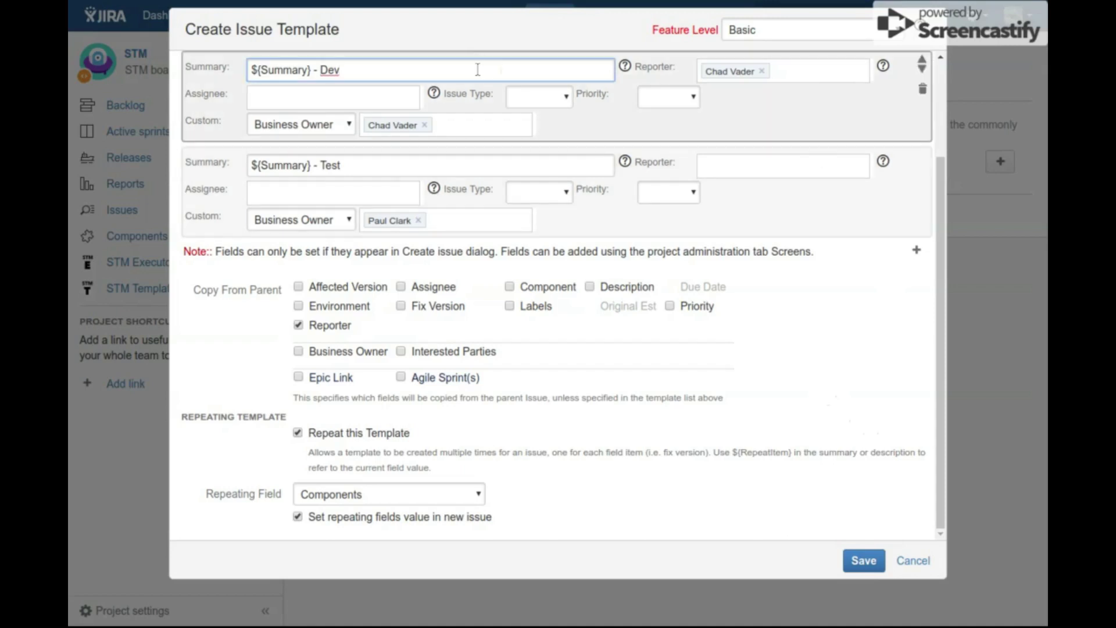
type("${RepeatItem{")
key("BackSpace")
type("}")
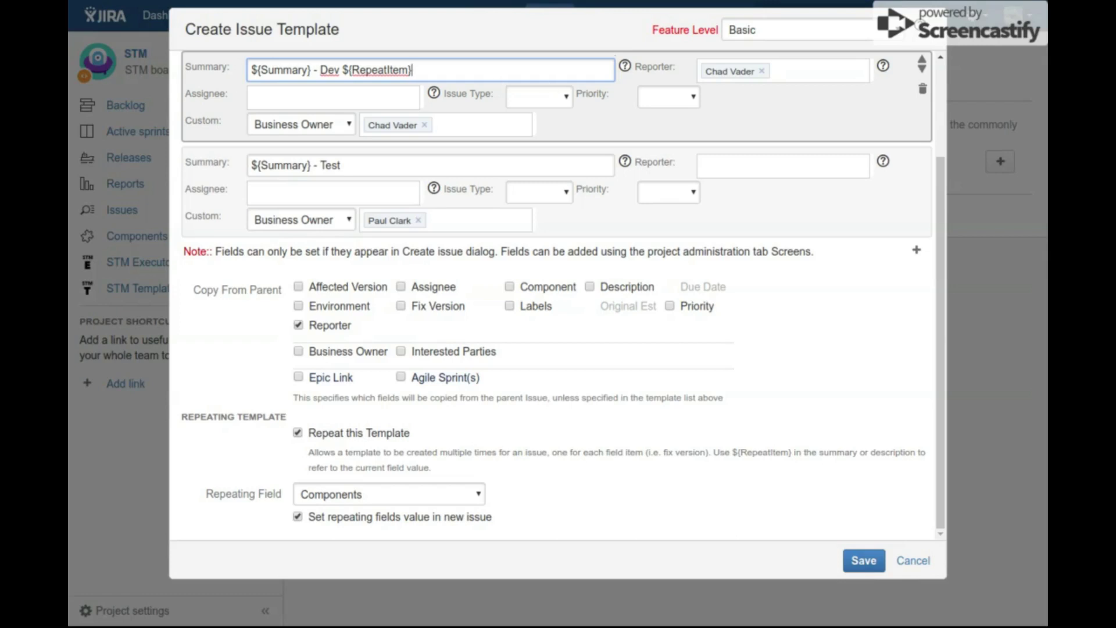
Remove "${RepeatItem}" from the end of the Dev issue's summary.
key("ctrl+shift+Left")
key("ctrl+shift+Left")
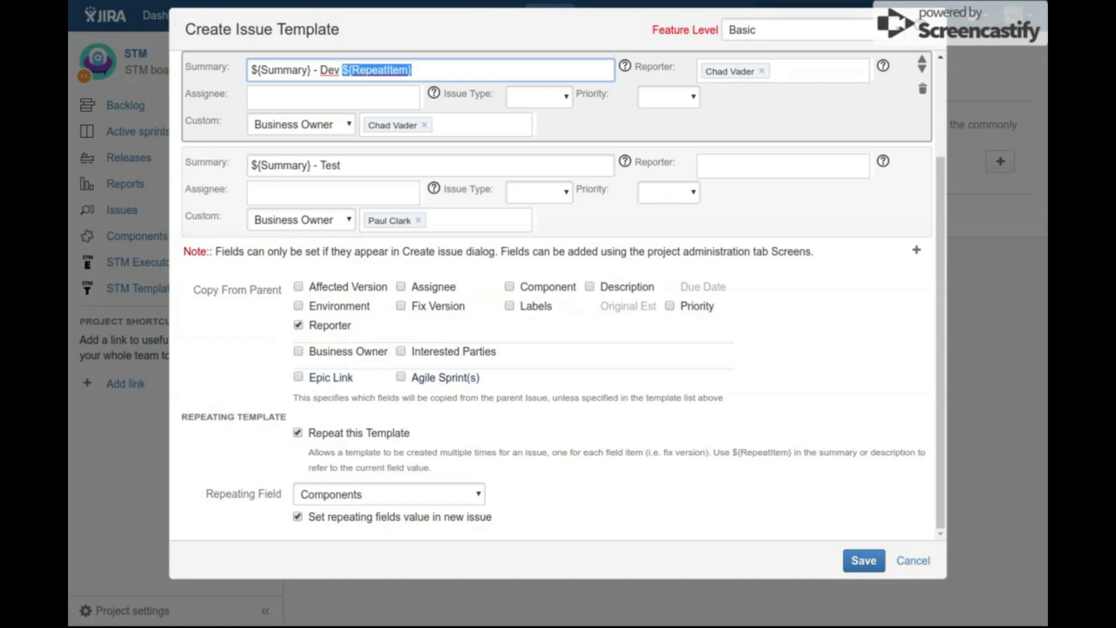
key("shift+Left")
key("BackSpace")
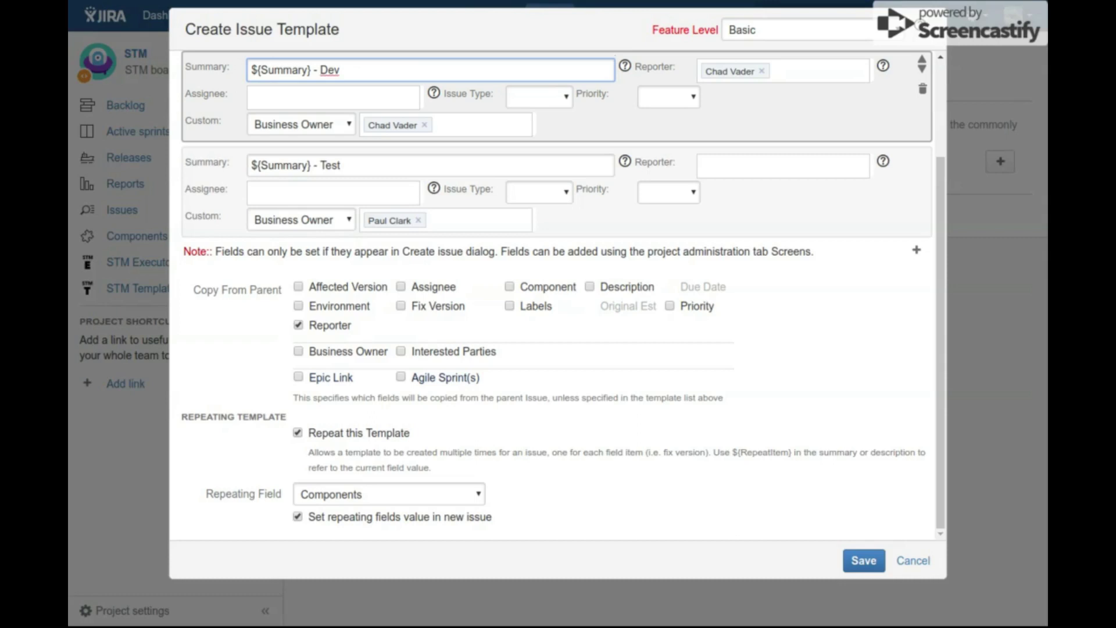
Turn off repeating of the Dev & Test template.
left_click(298, 433)
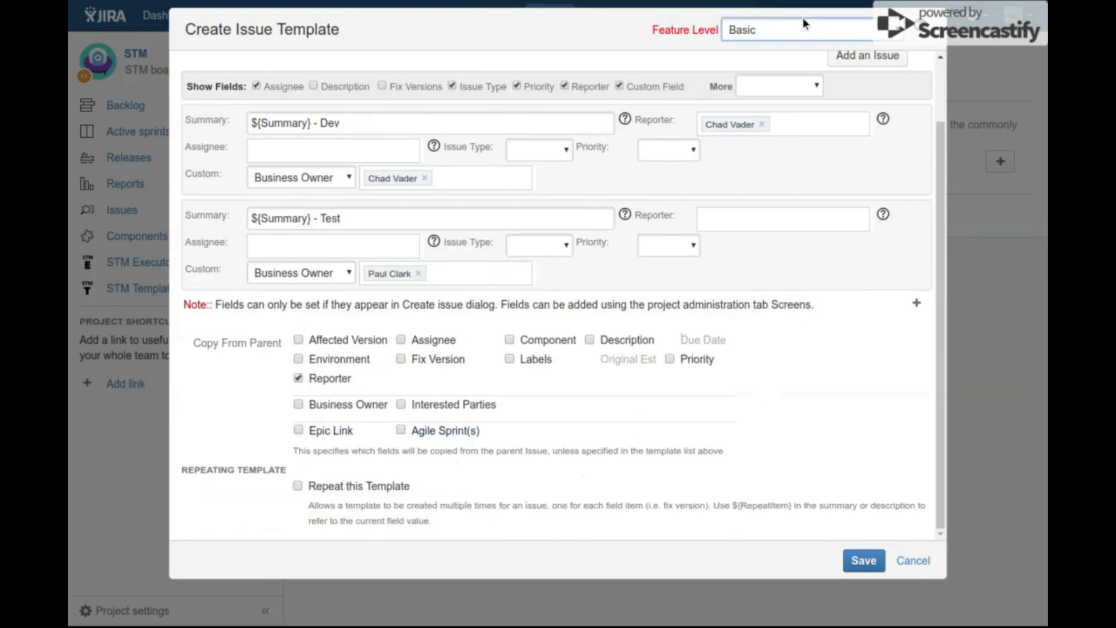
Try the Advanced and Advanced Static feature levels on the template and return it to Basic.
left_click(809, 70)
mouse_move(615, 137)
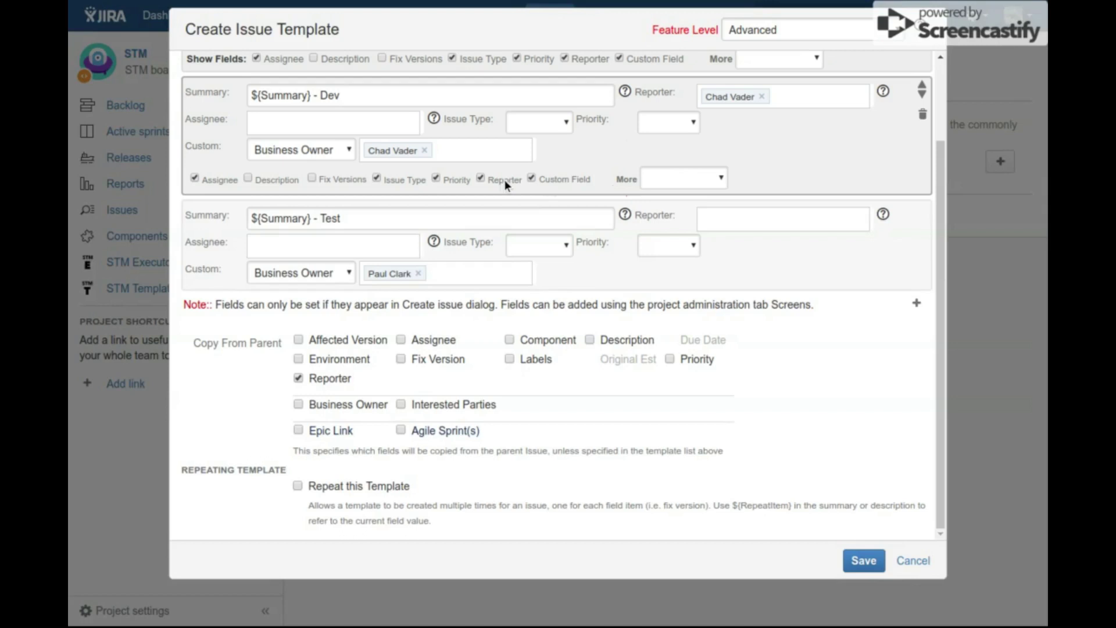
left_click(397, 182)
left_click(422, 227)
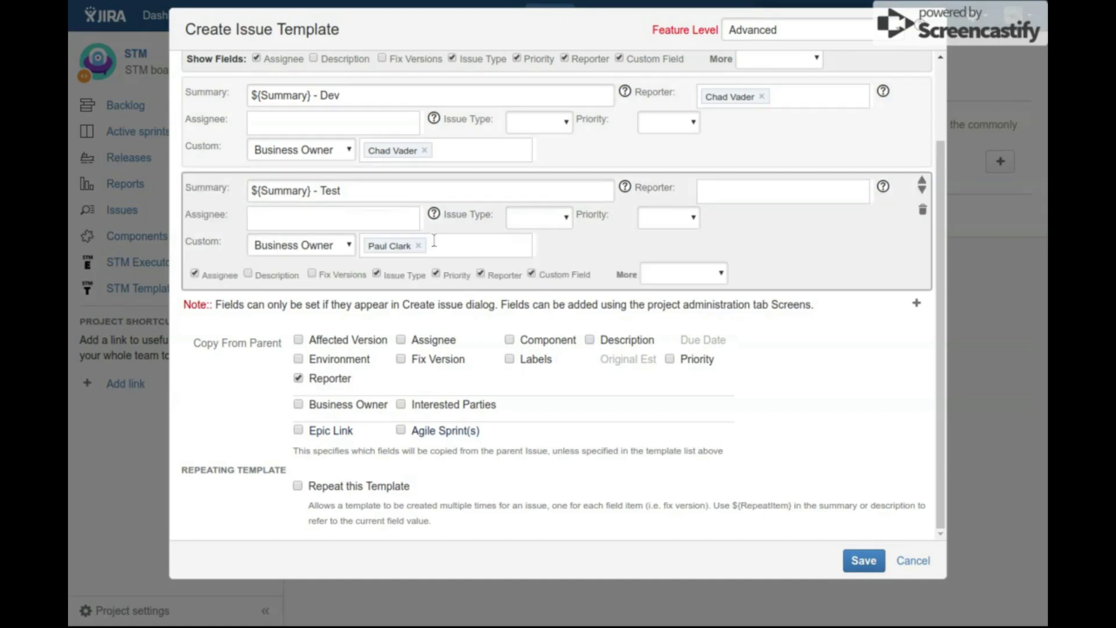
scroll(439, 274, "up", 1)
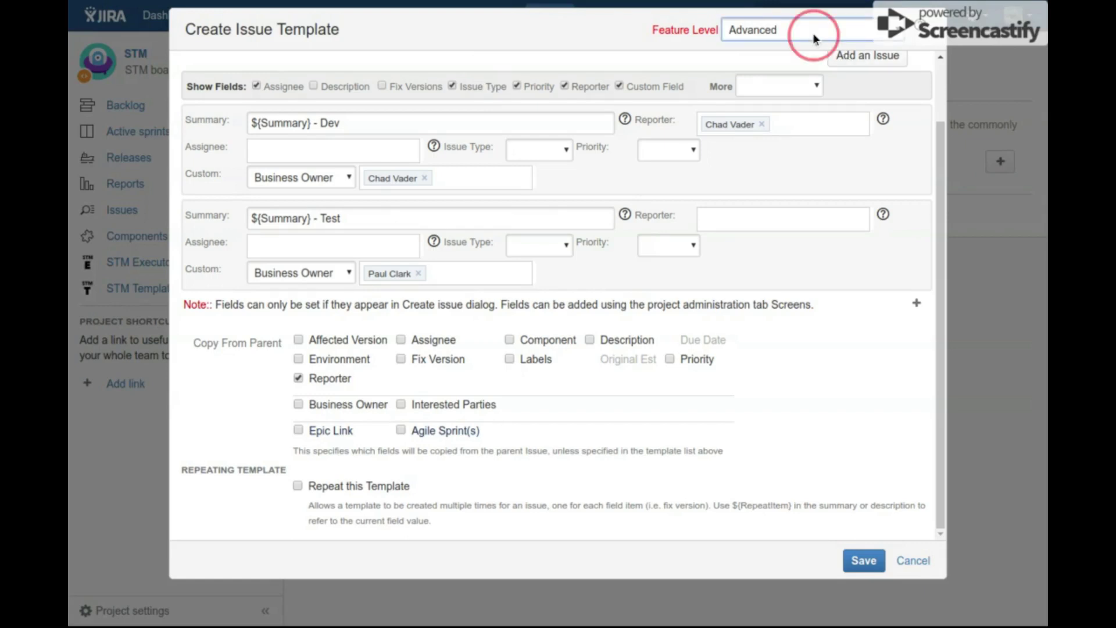
left_click(755, 58)
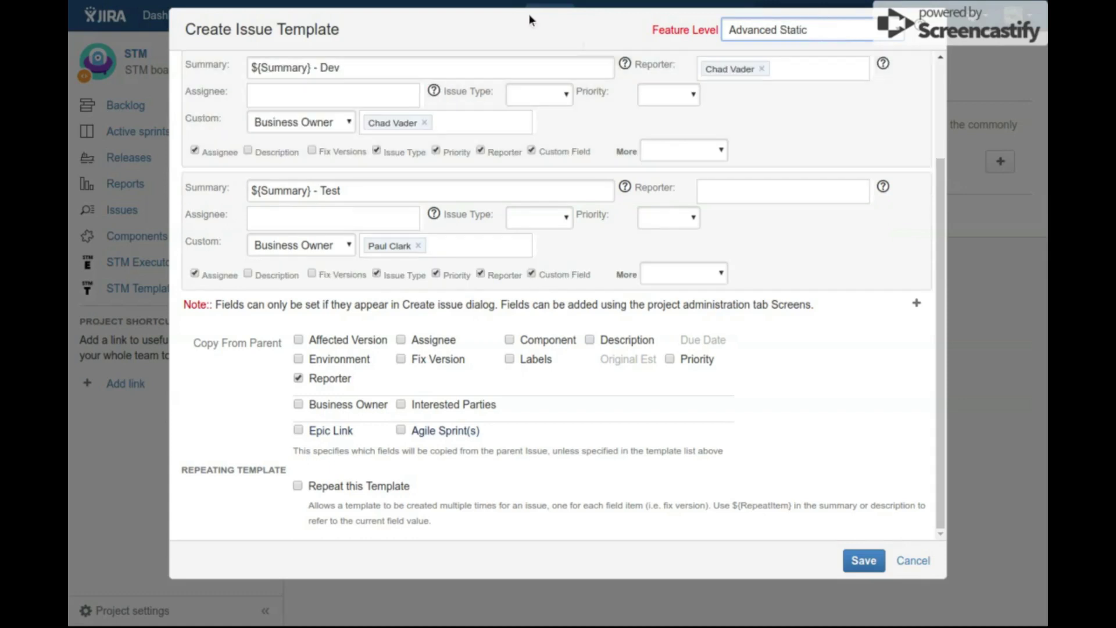
scroll(526, 93, "up", 3)
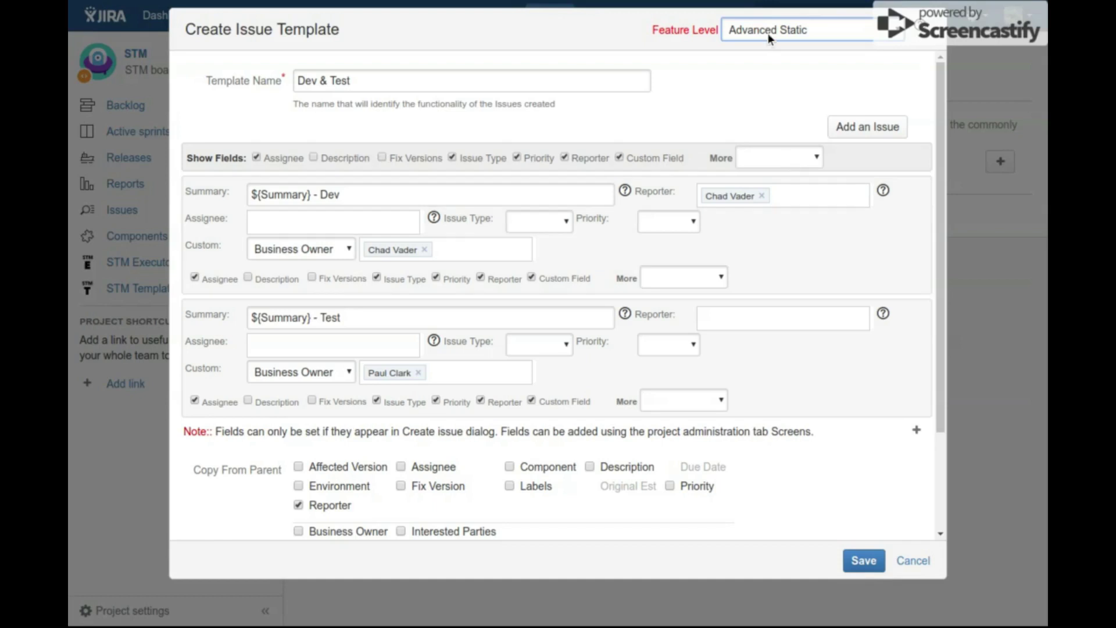
left_click(762, 56)
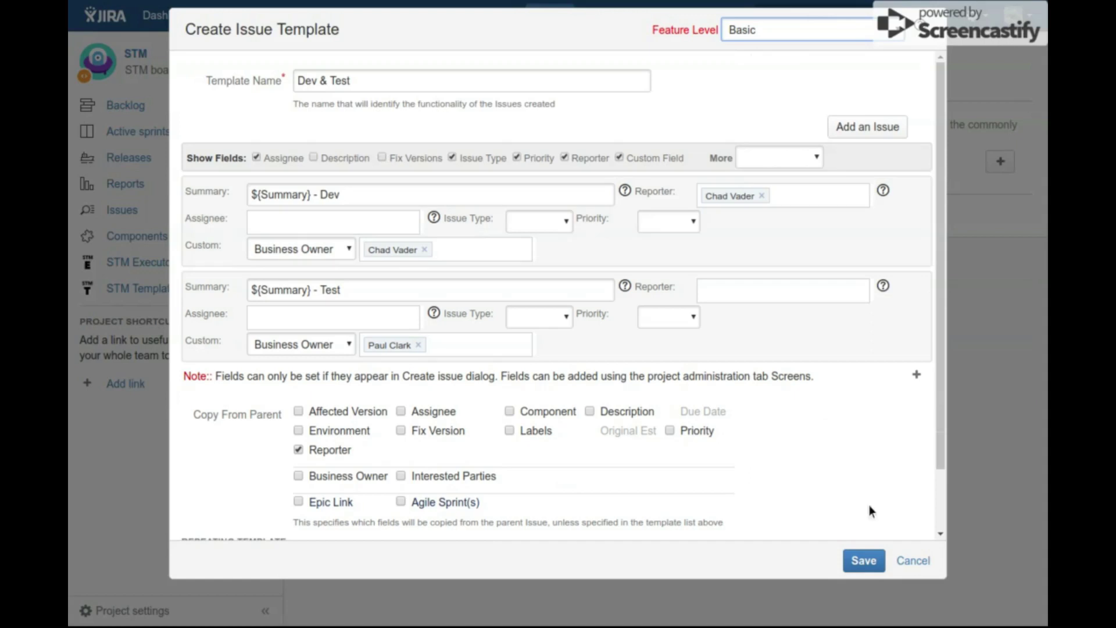
Save the Dev & Test template and start a new project template named "Analysis and Develop".
left_click(860, 559)
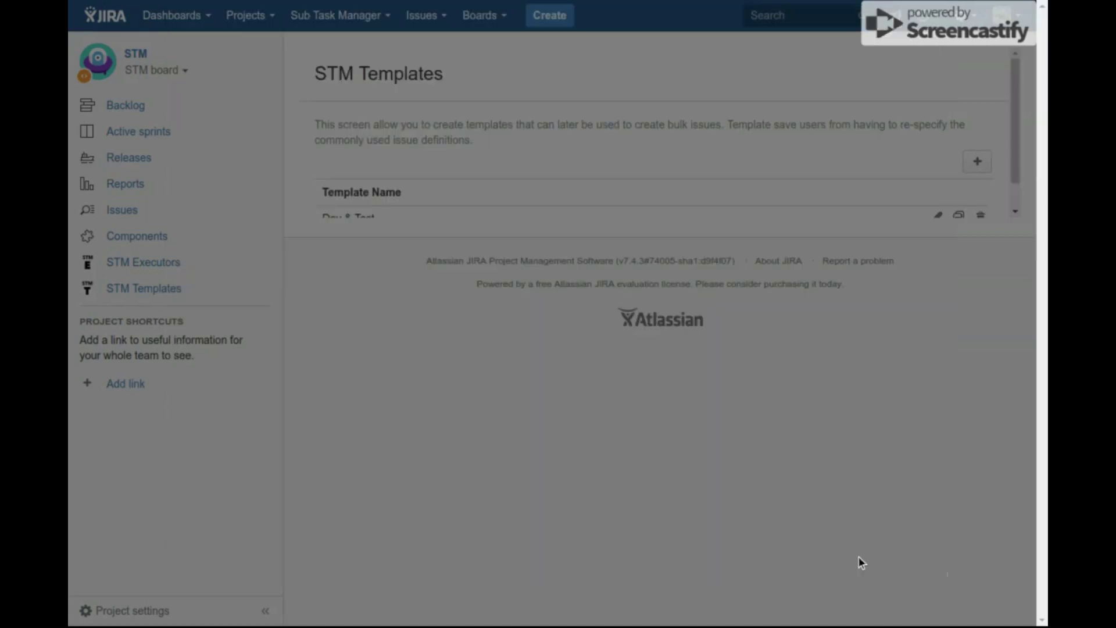
left_click(988, 161)
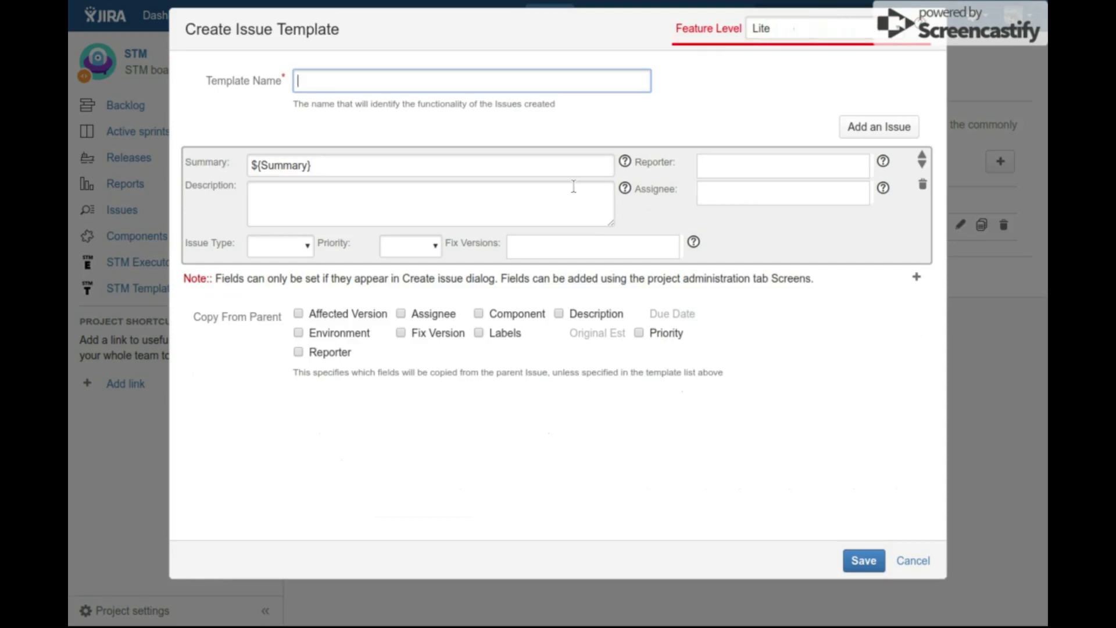
type("Ana")
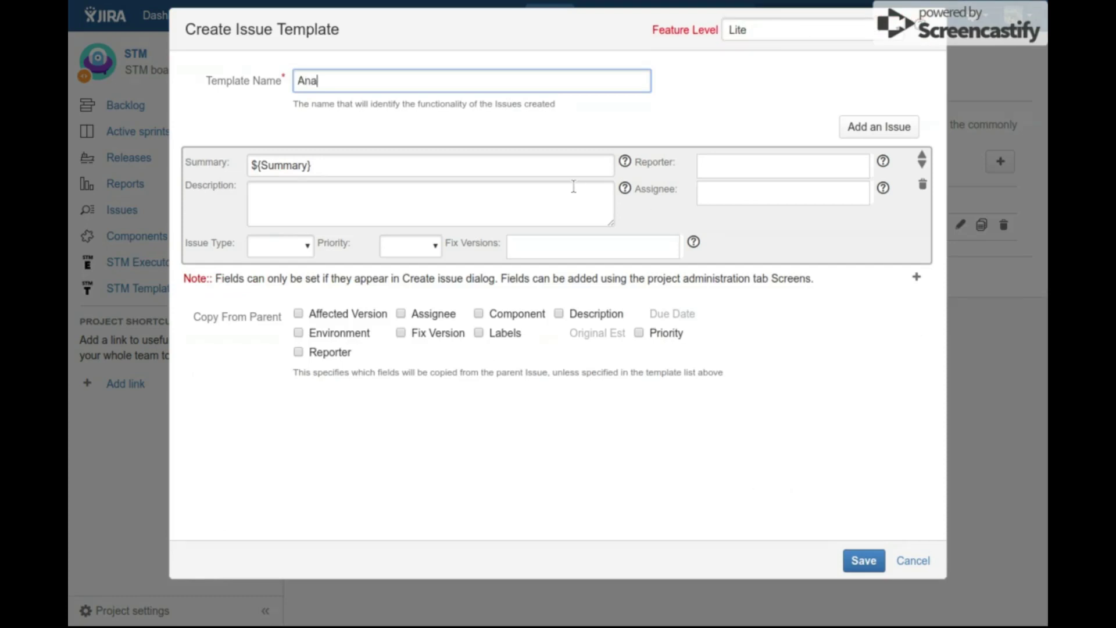
type("lysis and Develop")
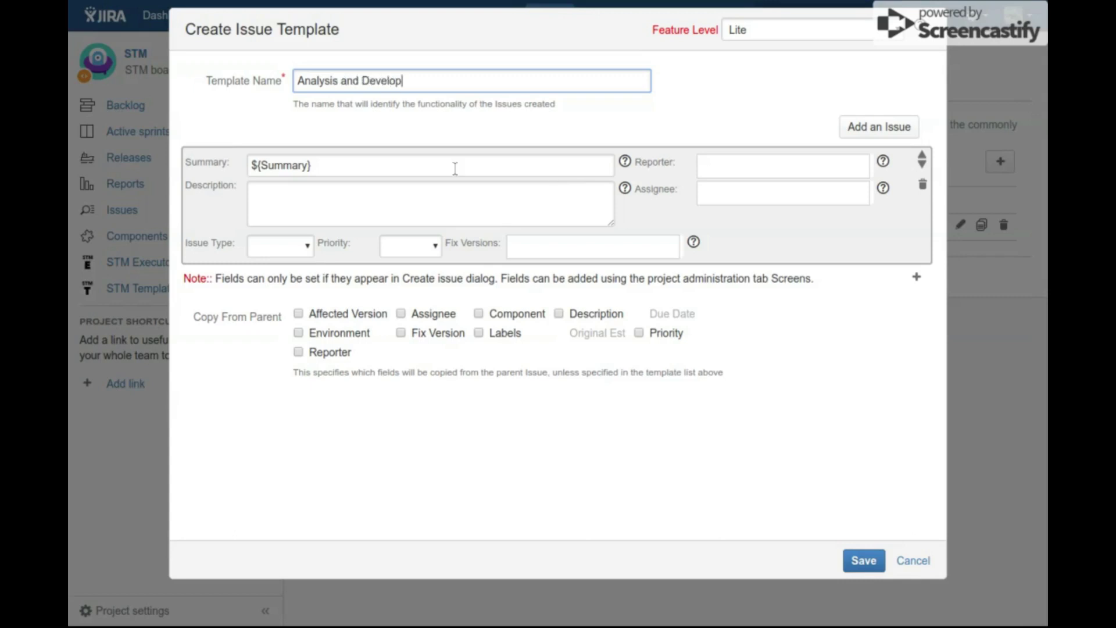
Add a second issue to the template and set the two summaries to "Analysis" and "Develop".
left_click(858, 140)
left_click(418, 169)
key("ctrl+a")
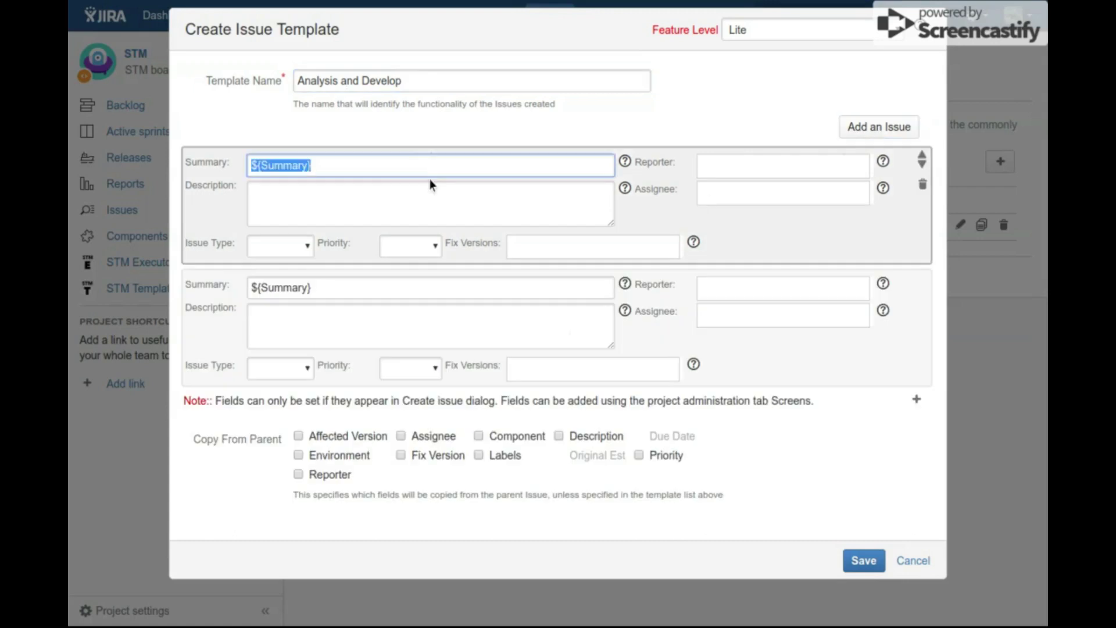
type("Analysis")
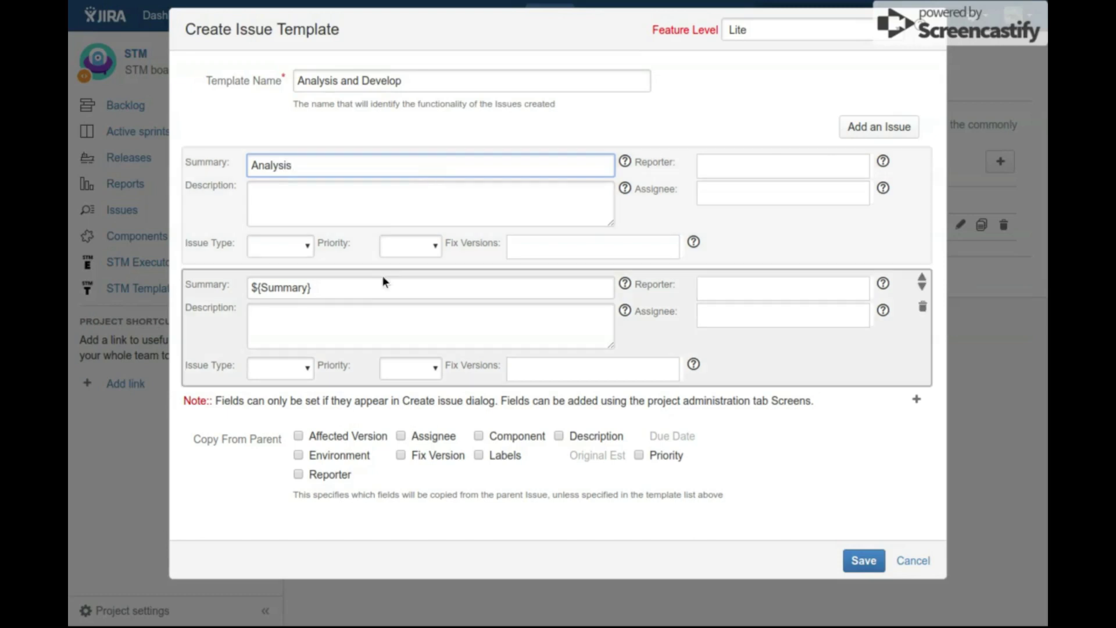
left_click(368, 288)
key("ctrl+a")
type("Develop")
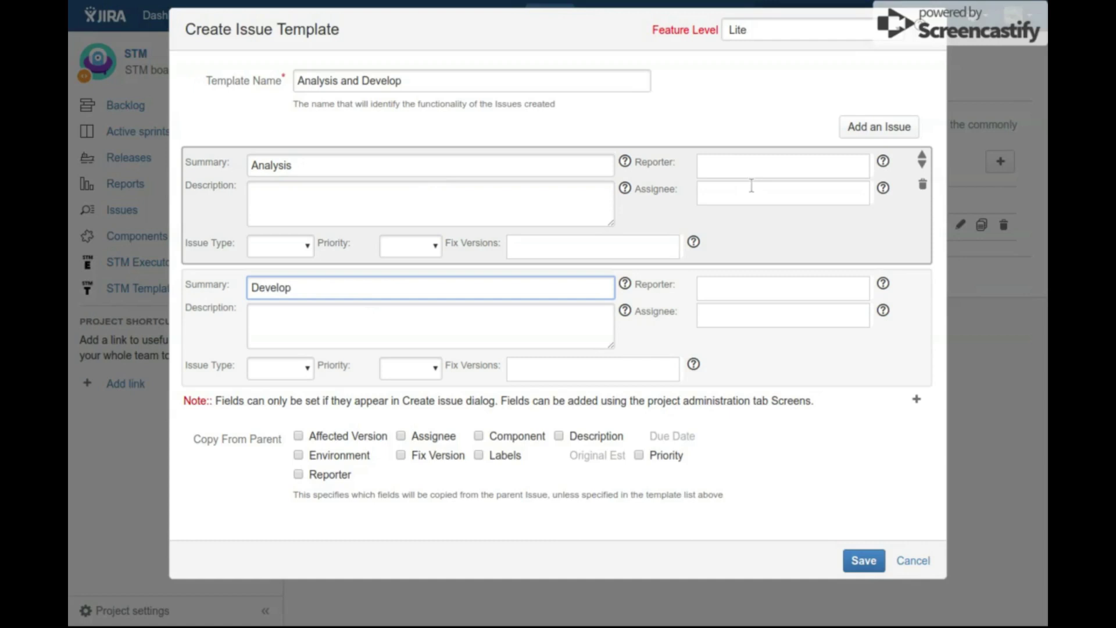
Set the Analysis issue's reporter to ${Assignee} and its assignee to ${Reporter}, and save the template.
left_click(733, 162)
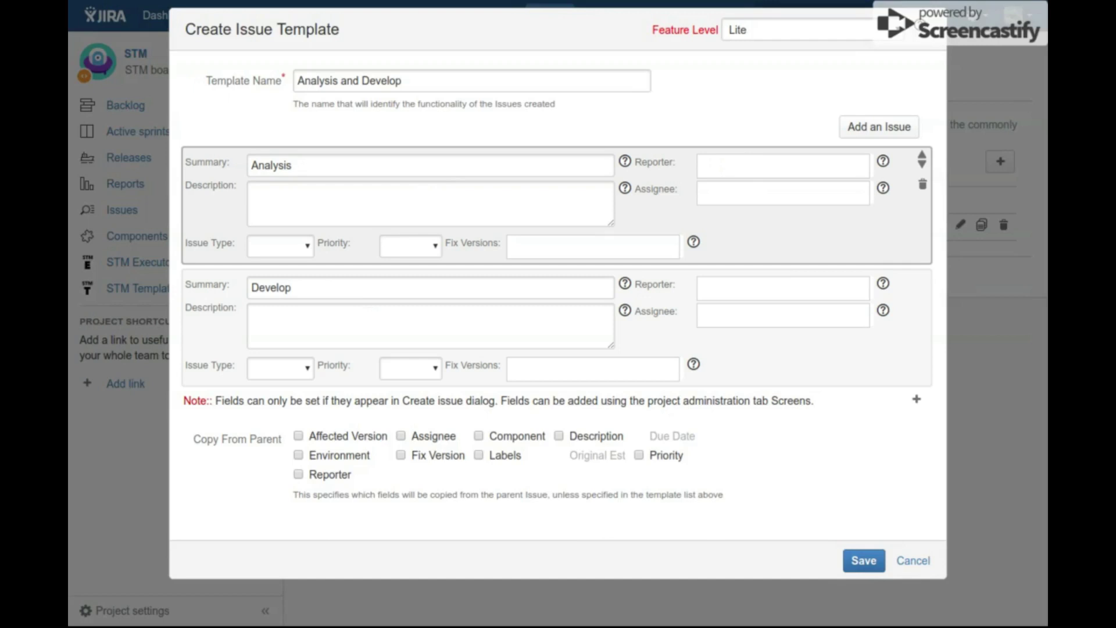
type("${A")
key("Return")
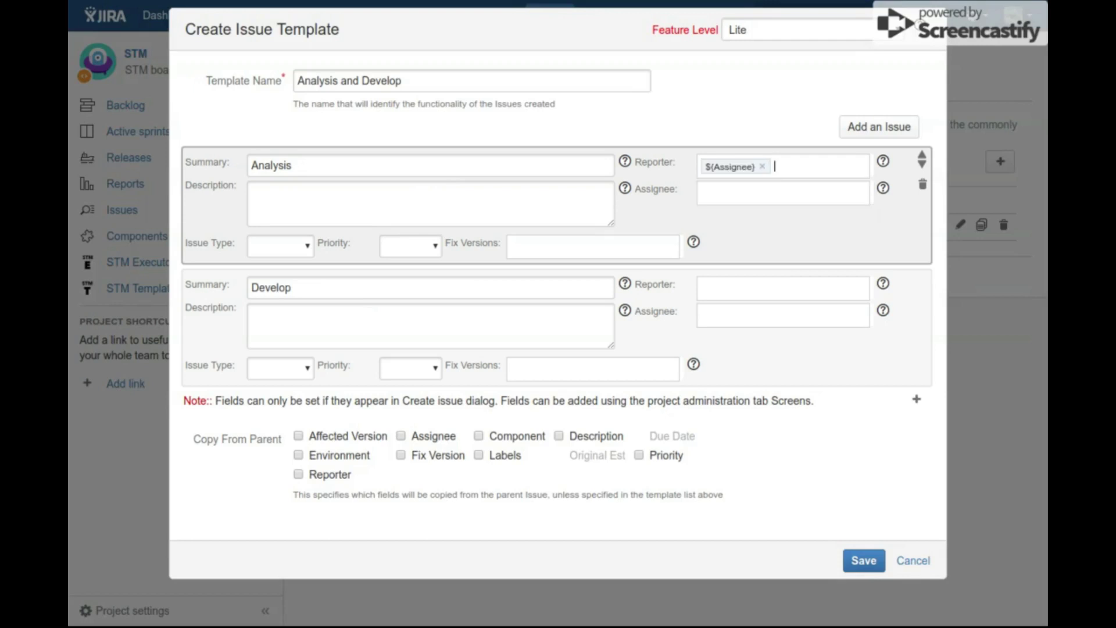
left_click(732, 191)
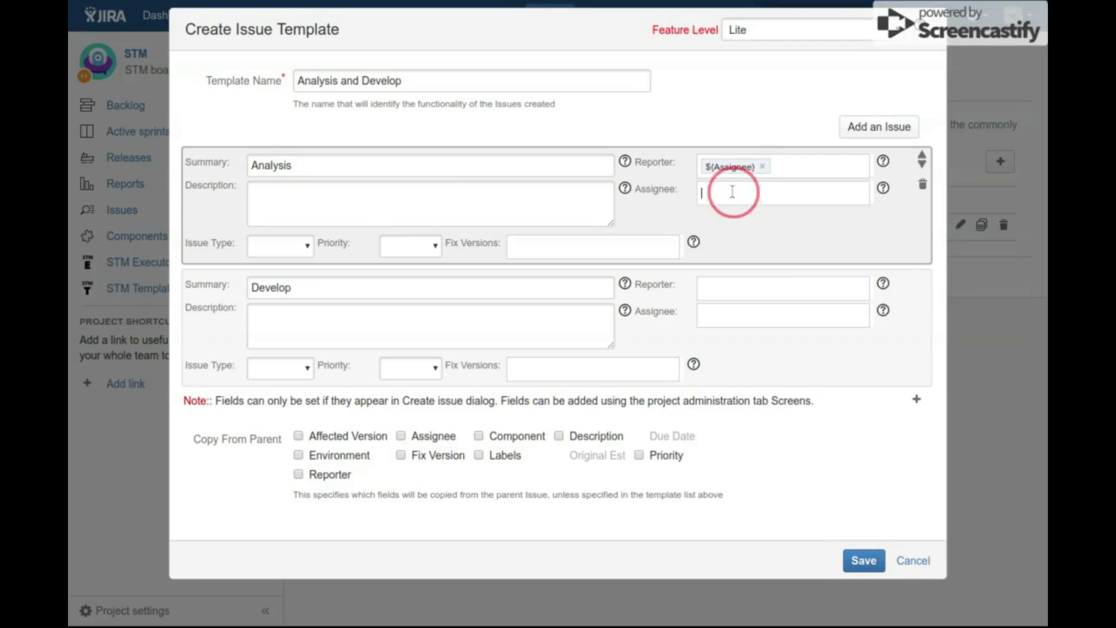
type("${Repo")
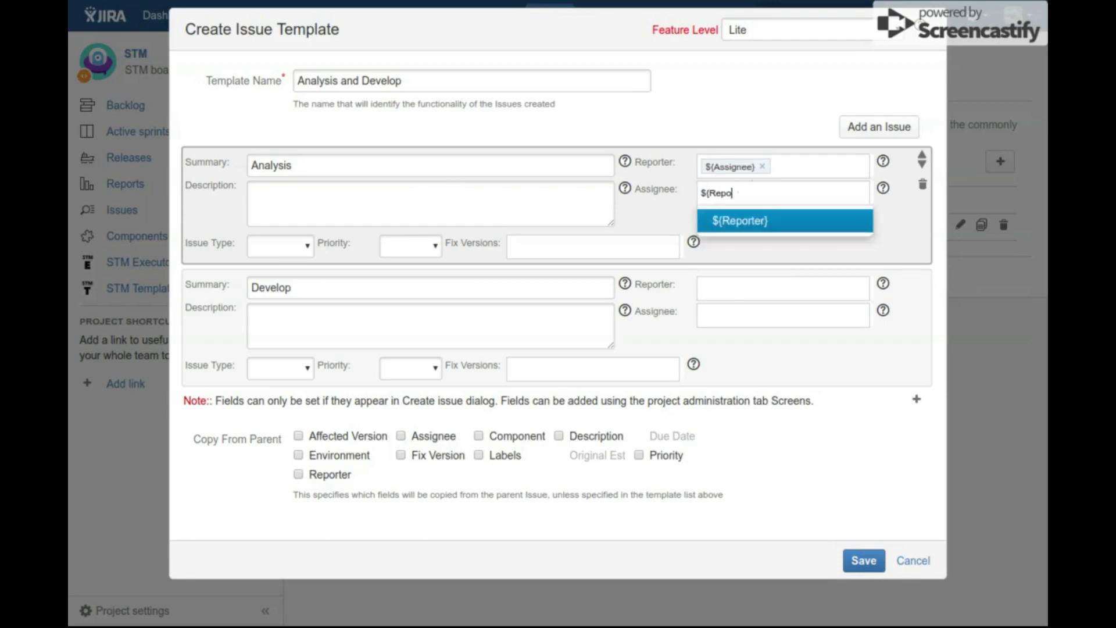
key("Return")
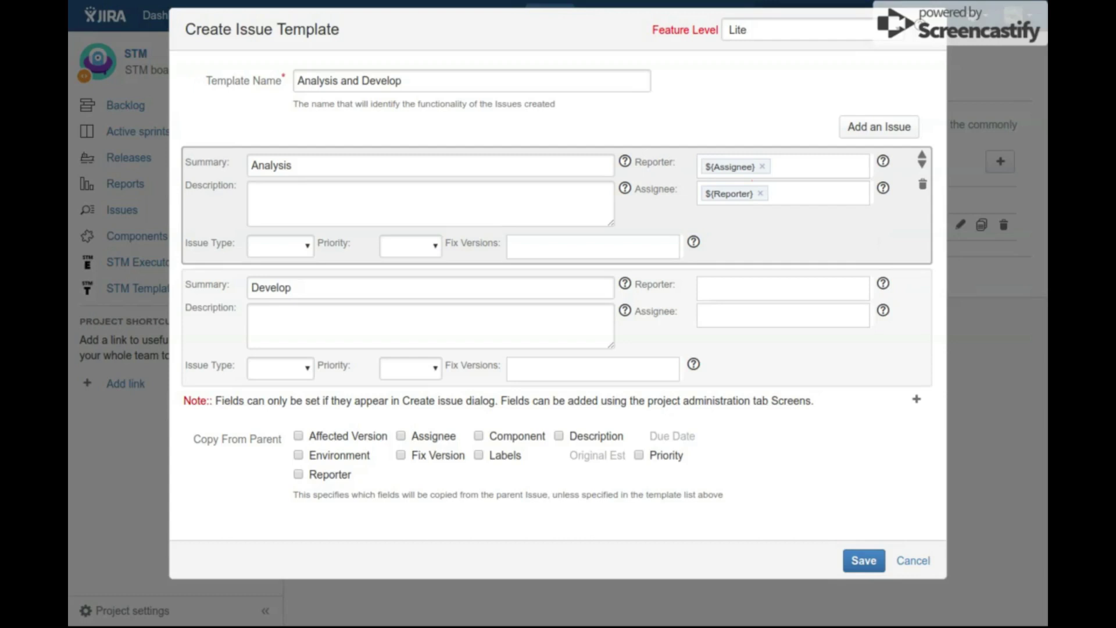
left_click(854, 560)
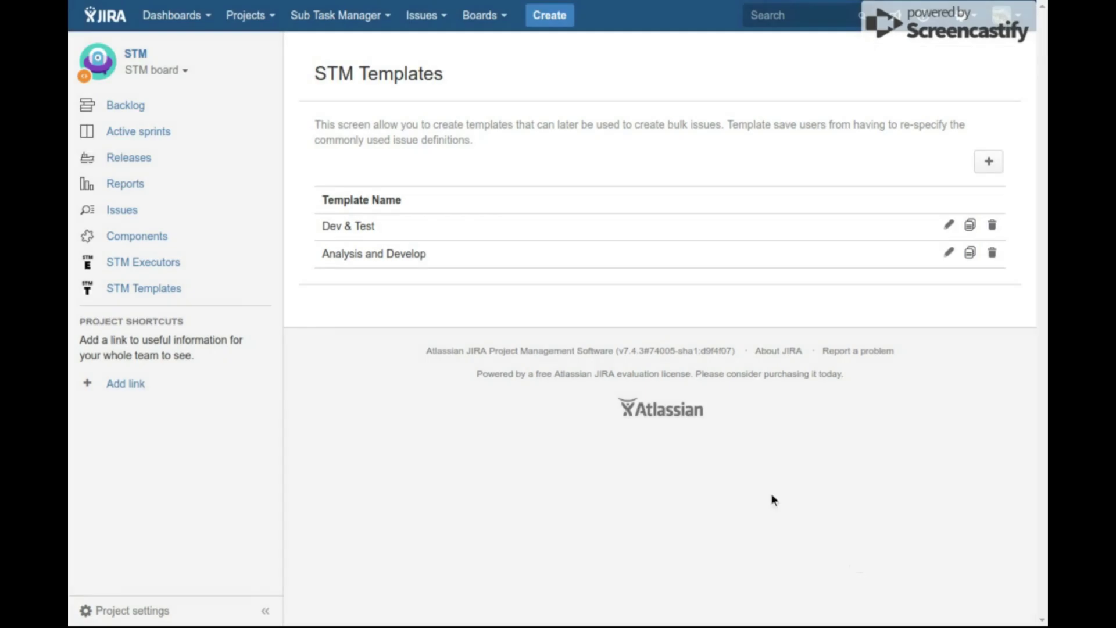
Examine the visibility, due date and copy-from-parent options of the global Security Check template, and close it without saving.
left_click(341, 14)
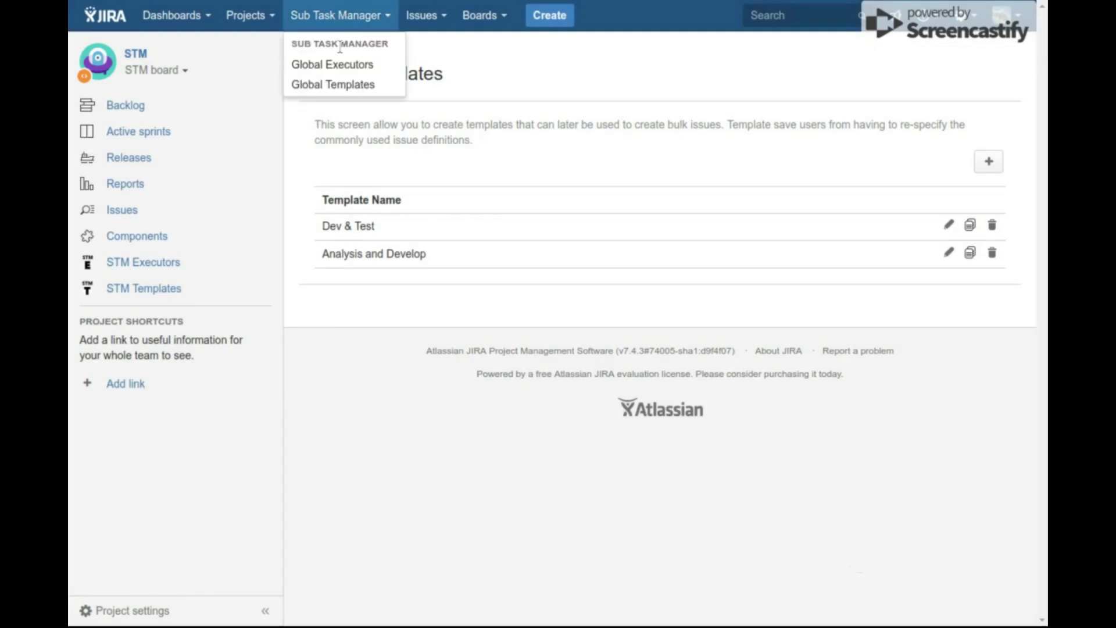
left_click(337, 85)
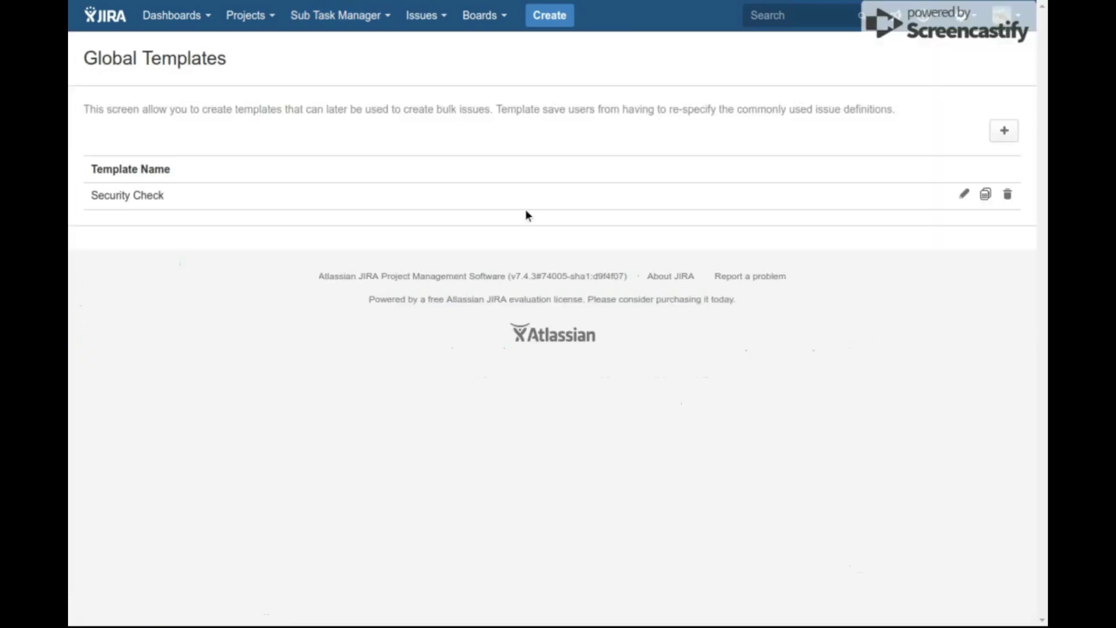
left_click(962, 195)
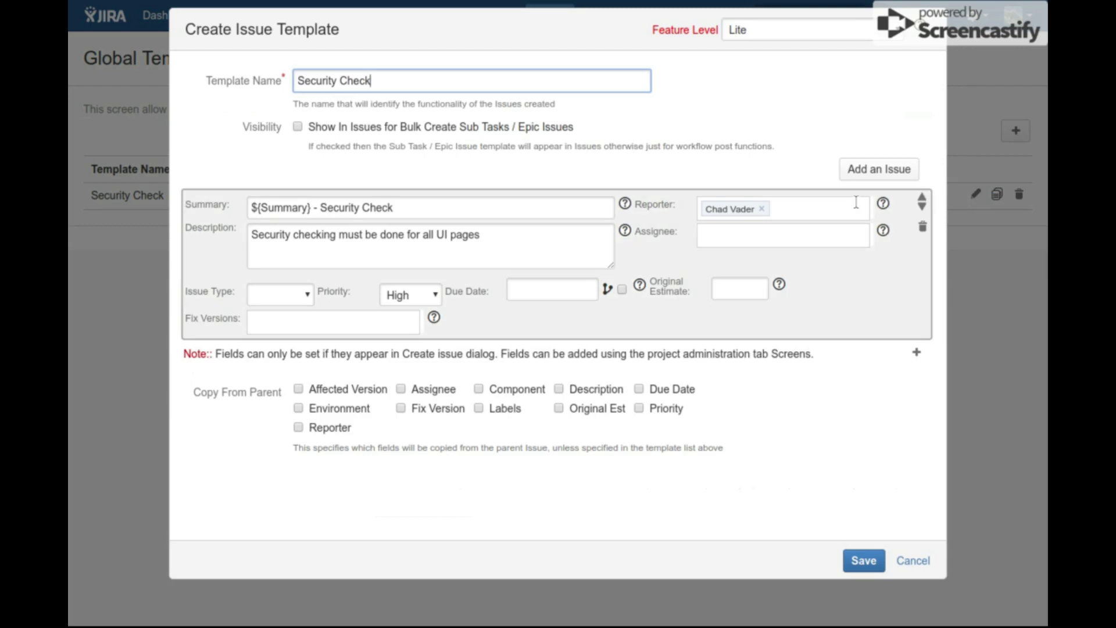
left_click(254, 127)
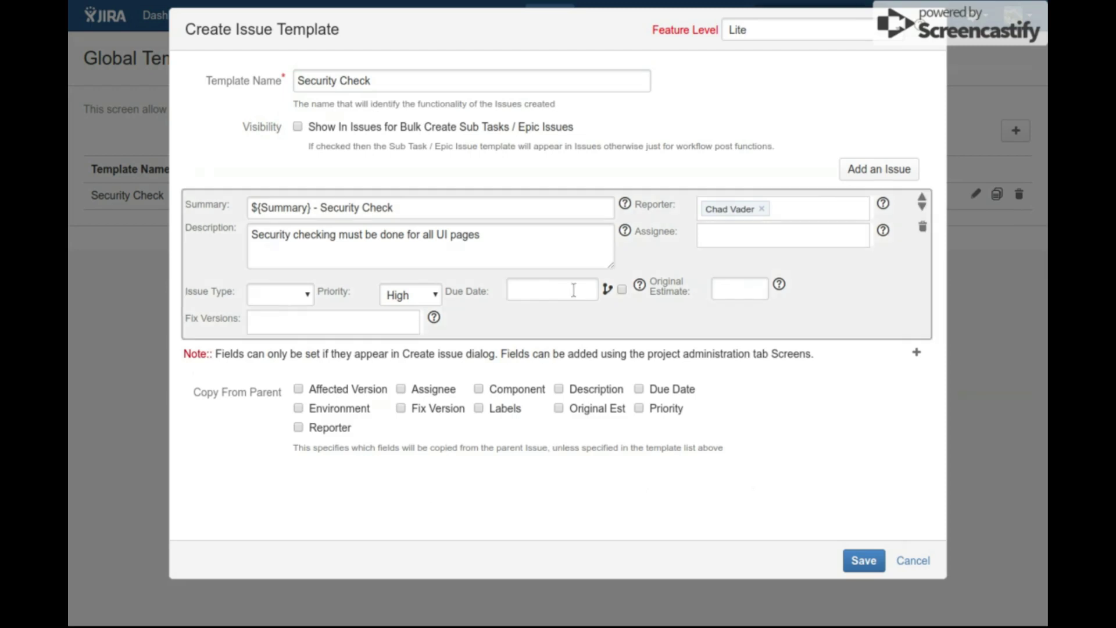
left_click(680, 395)
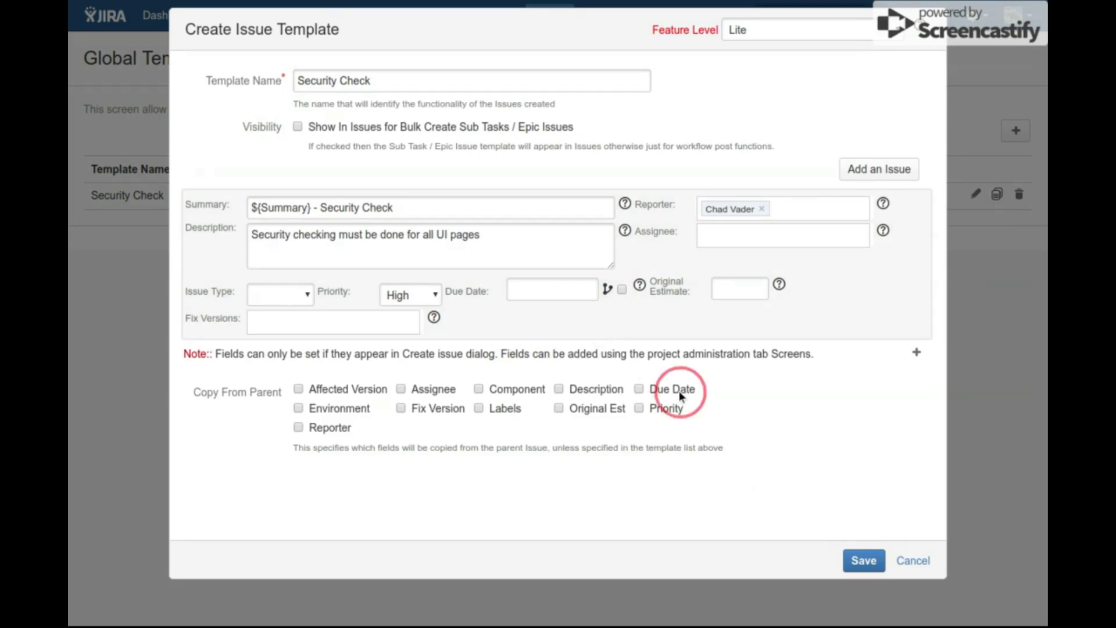
left_click(680, 393)
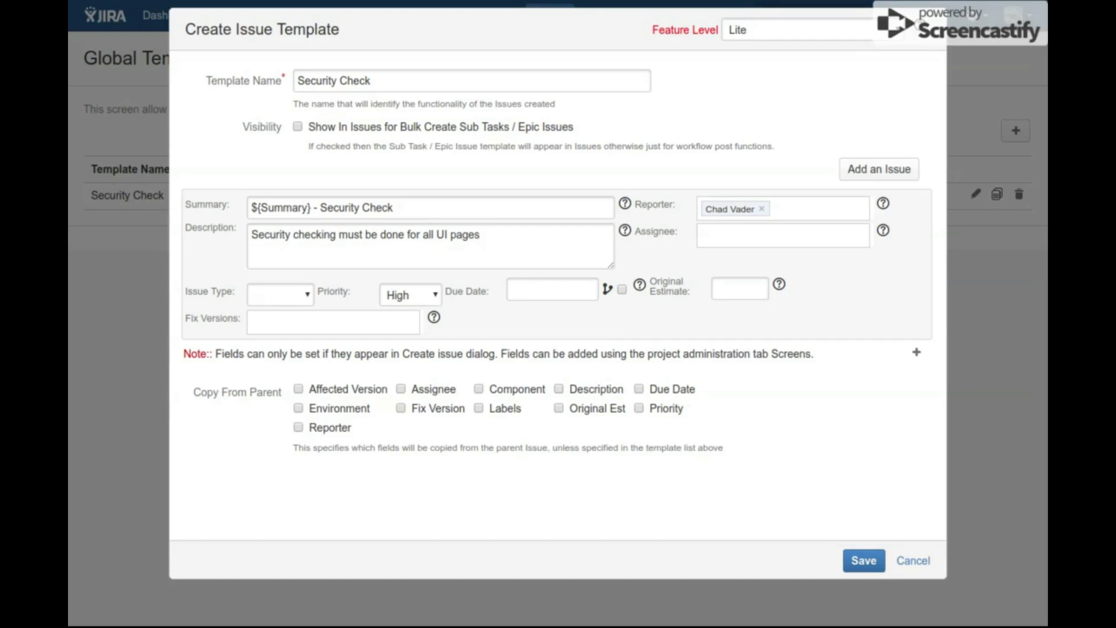
left_click(911, 562)
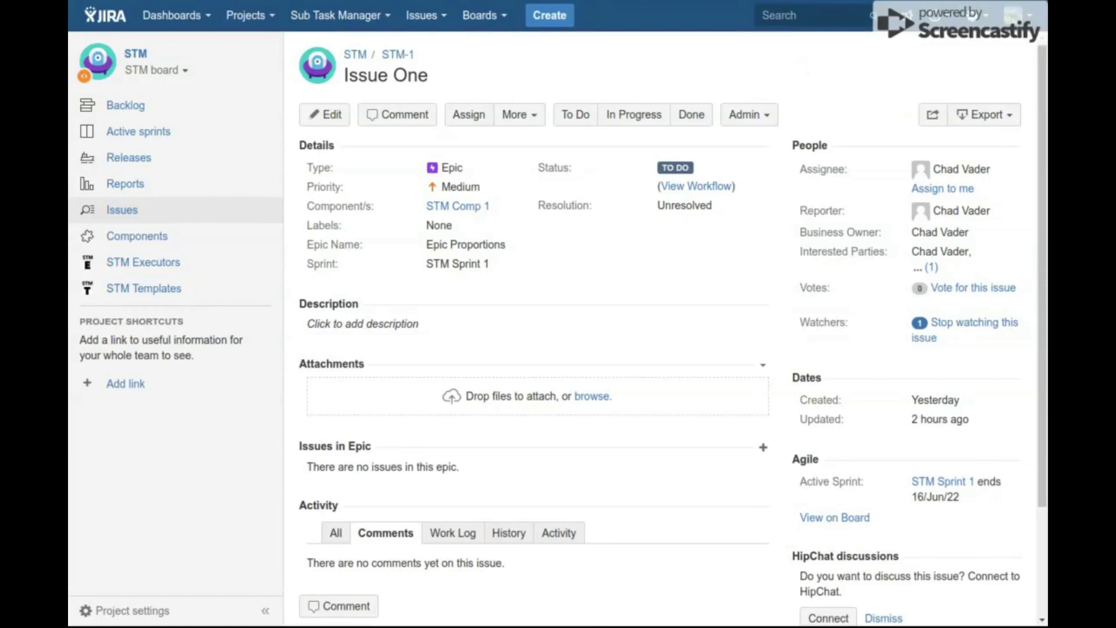
Open the bulk sub-task creation form for issue STM-1.
left_click(530, 114)
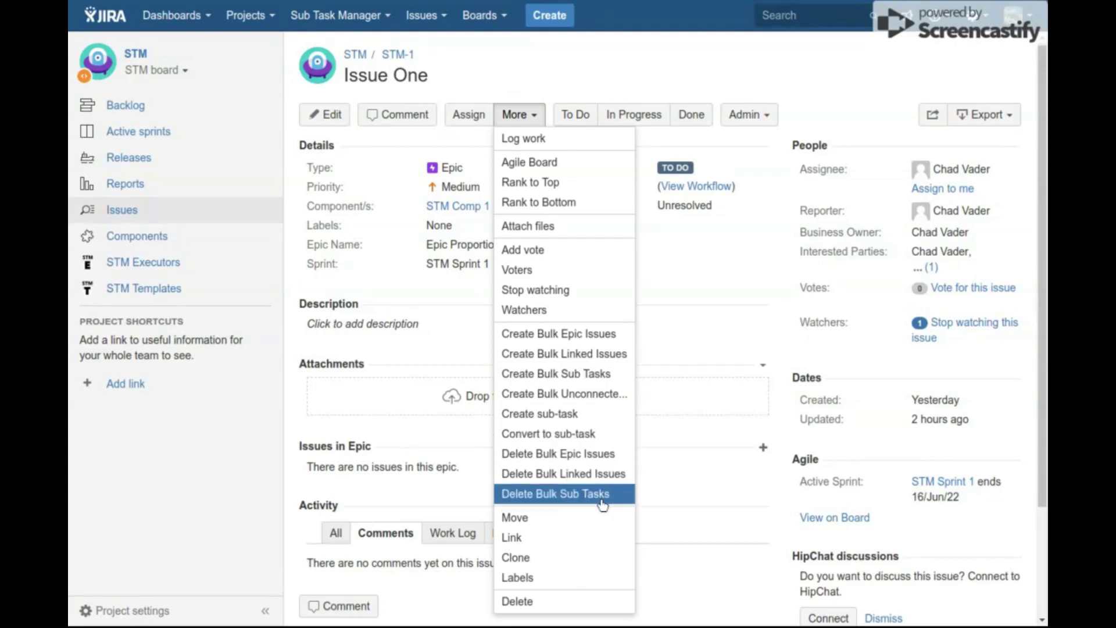
left_click(603, 375)
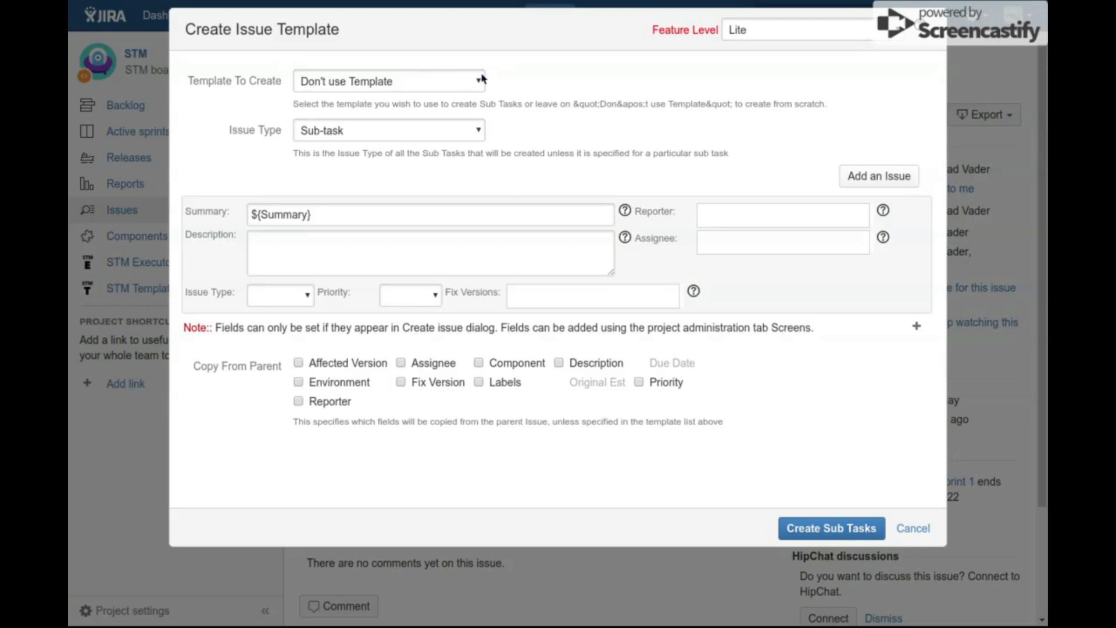
Append "- New Issue" to the untemplated sub-task's summary and review the available issue types.
left_click(383, 213)
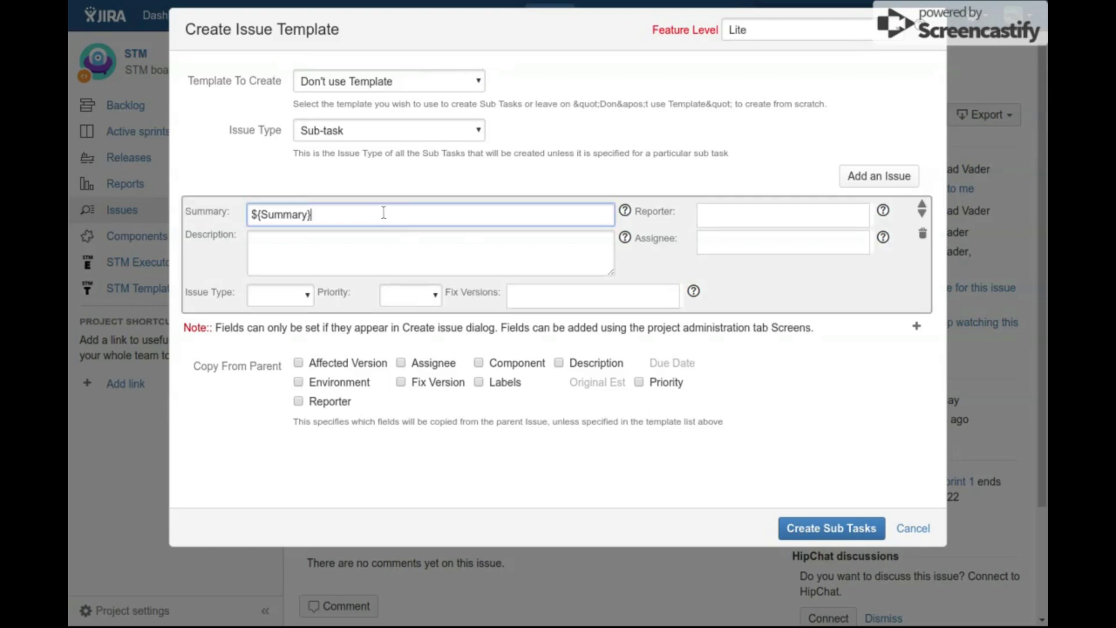
type("- New Issue")
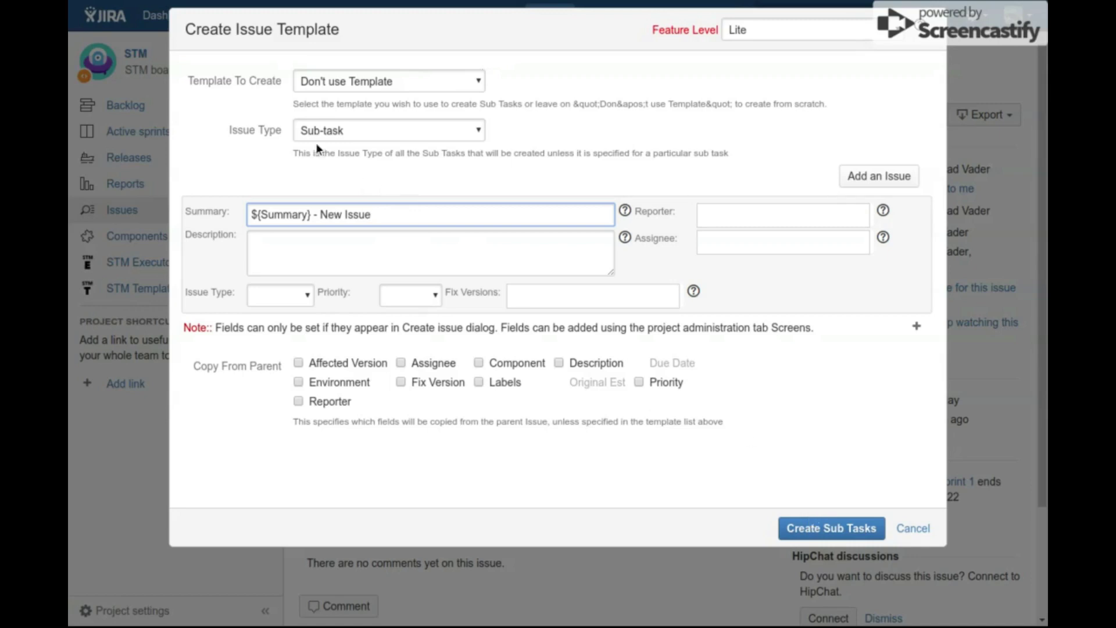
left_click(301, 135)
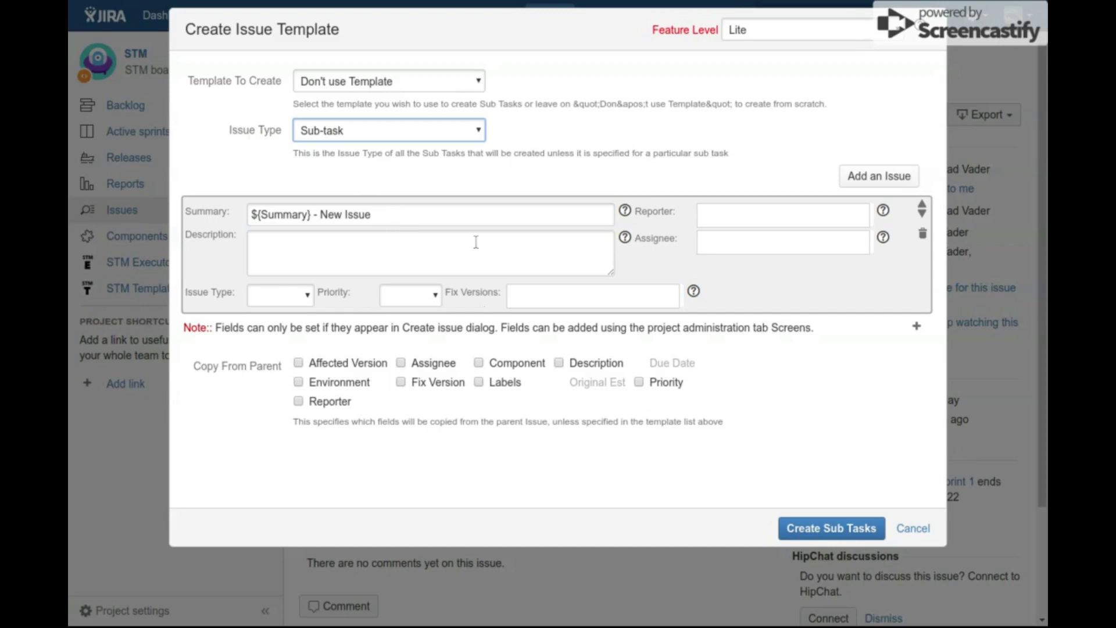
Create the sub-tasks of issue STM-1 from the "Analysis and Develop" template.
left_click(436, 81)
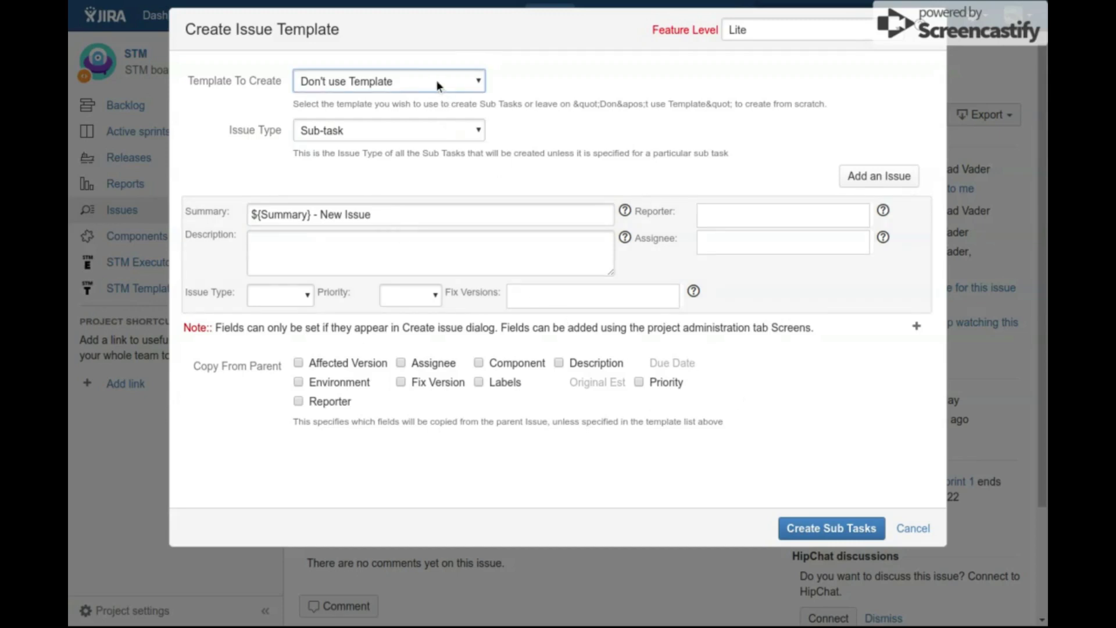
left_click(411, 107)
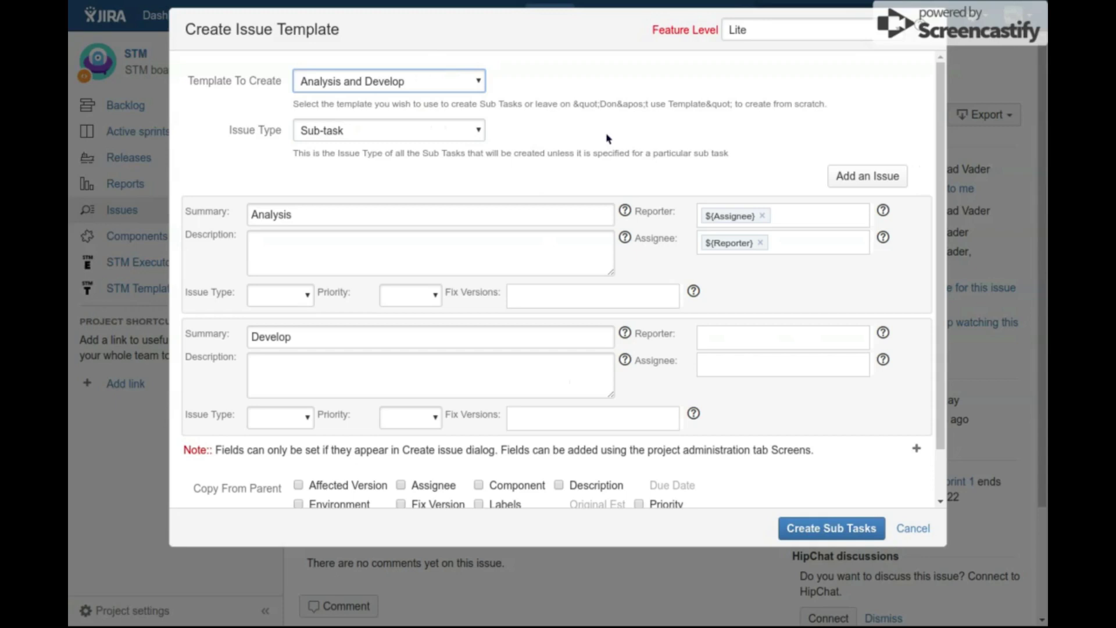
left_click(824, 534)
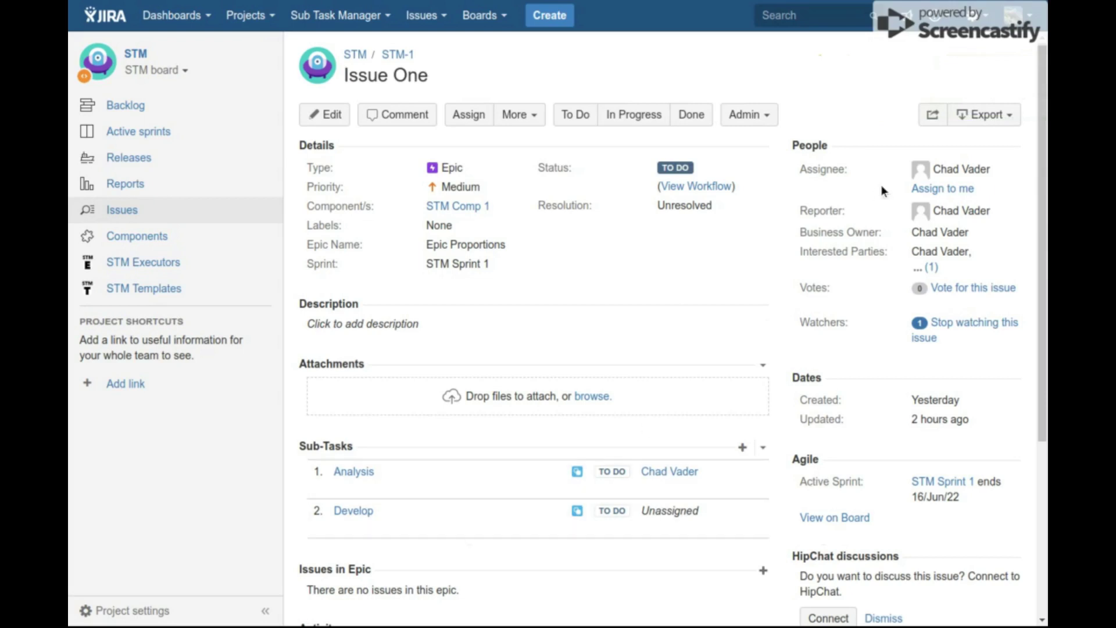
Start bulk epic issues for STM-1 from the "Dev & Test" template with Bug as the issue type.
left_click(522, 114)
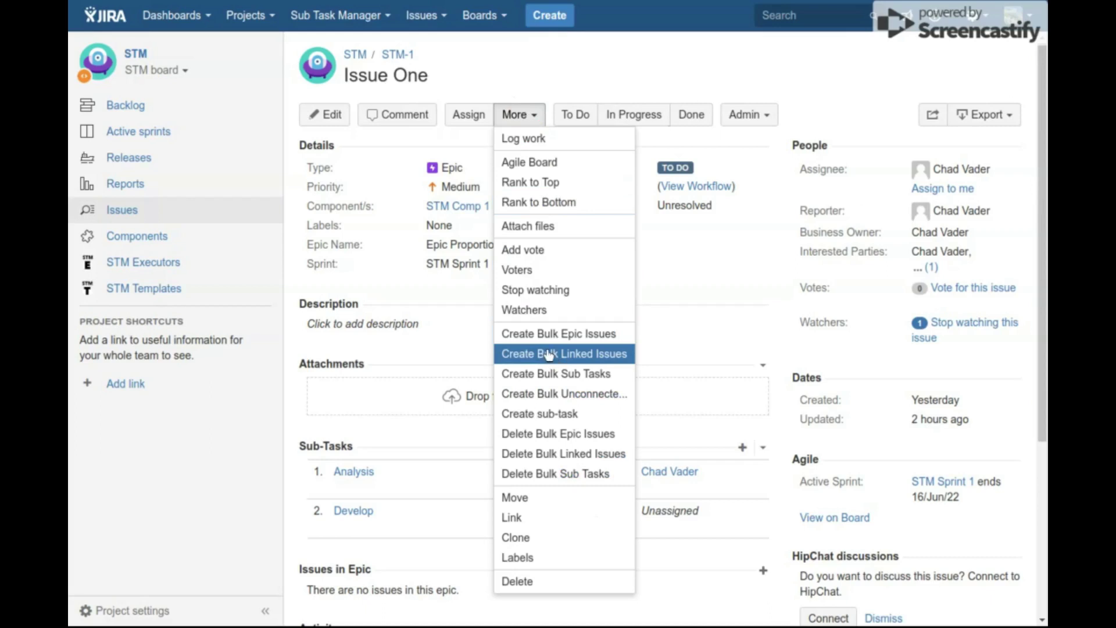
left_click(546, 334)
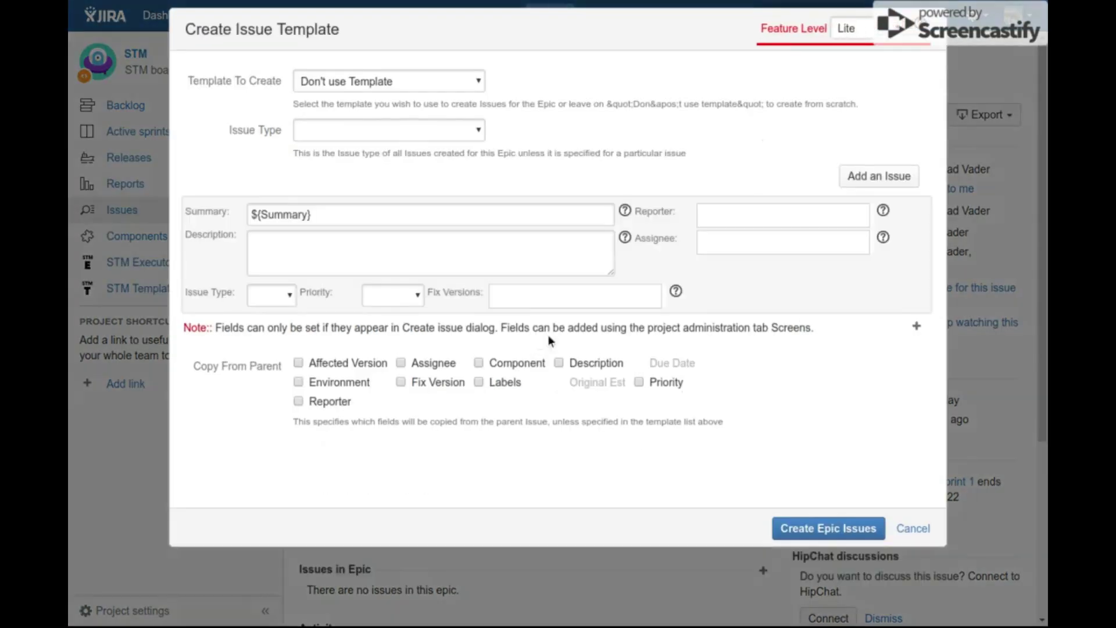
left_click(444, 82)
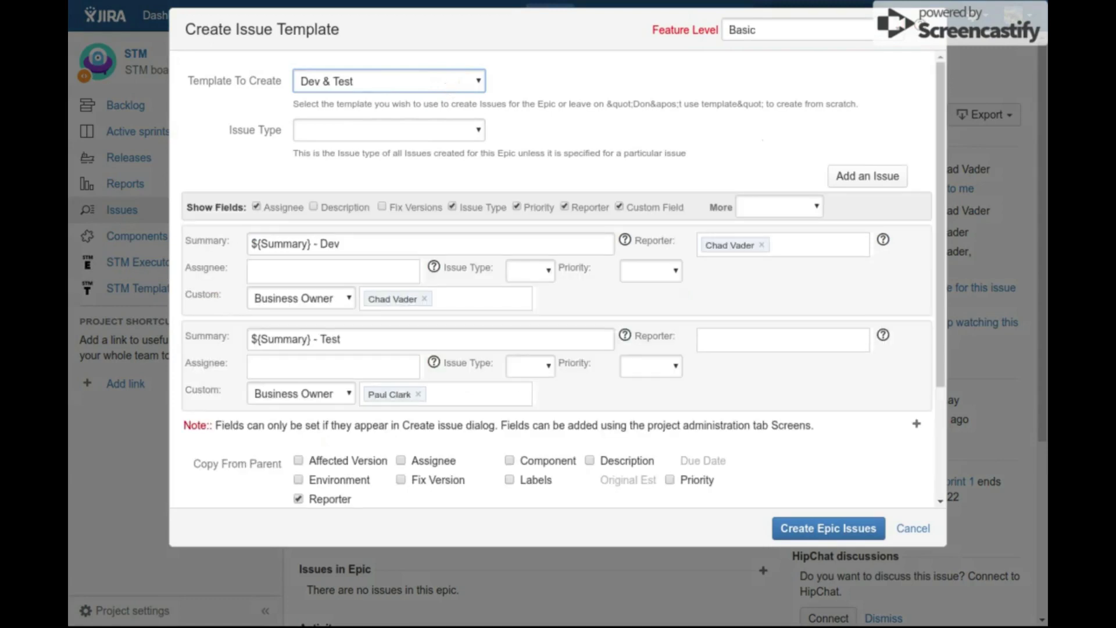
left_click(424, 131)
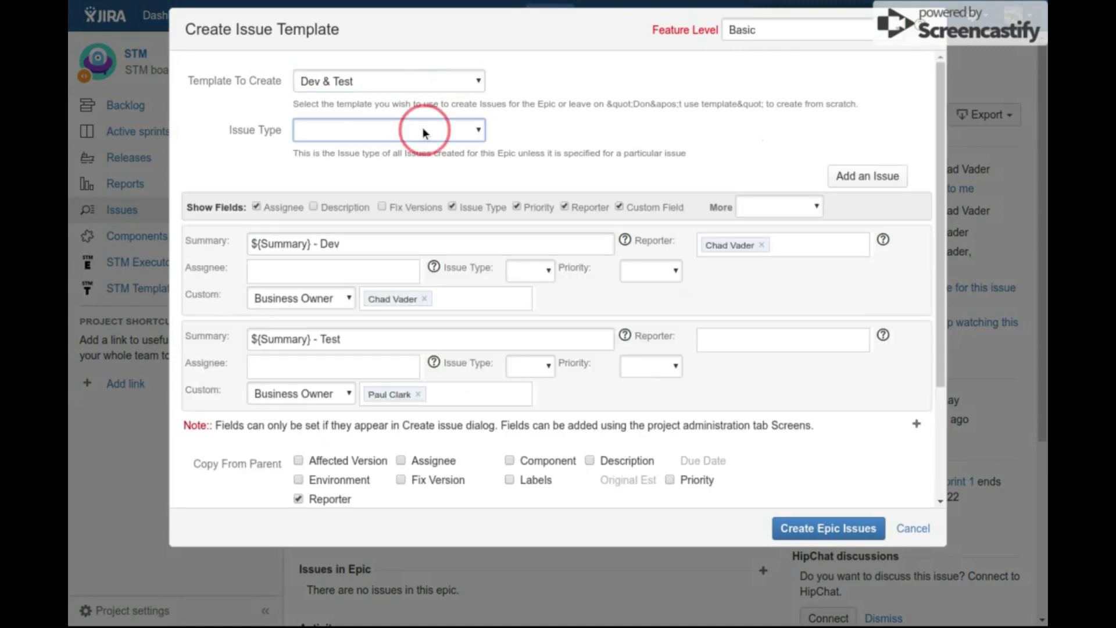
left_click(418, 167)
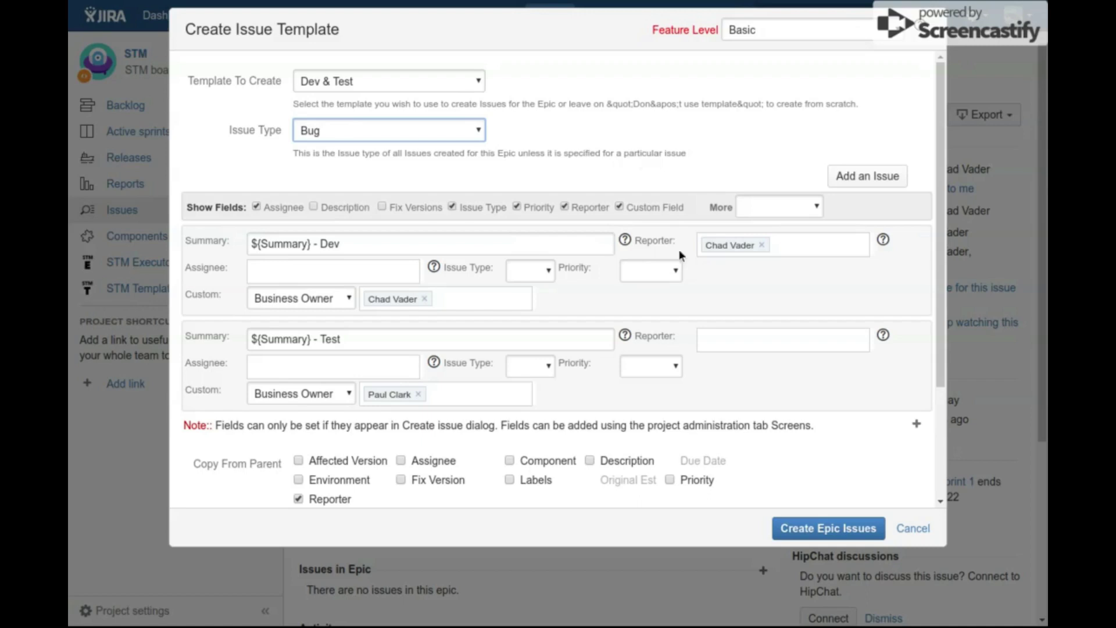
Add a third issue with "- Analysis" appended to its summary and a reporter assigned, and create the epic issues.
left_click(872, 175)
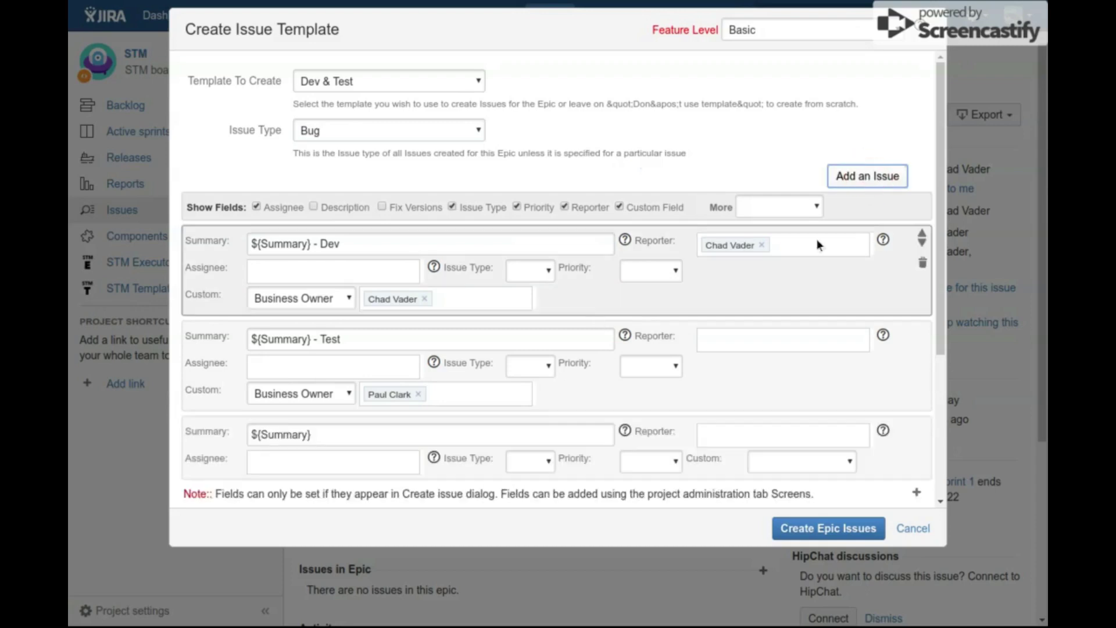
left_click(344, 435)
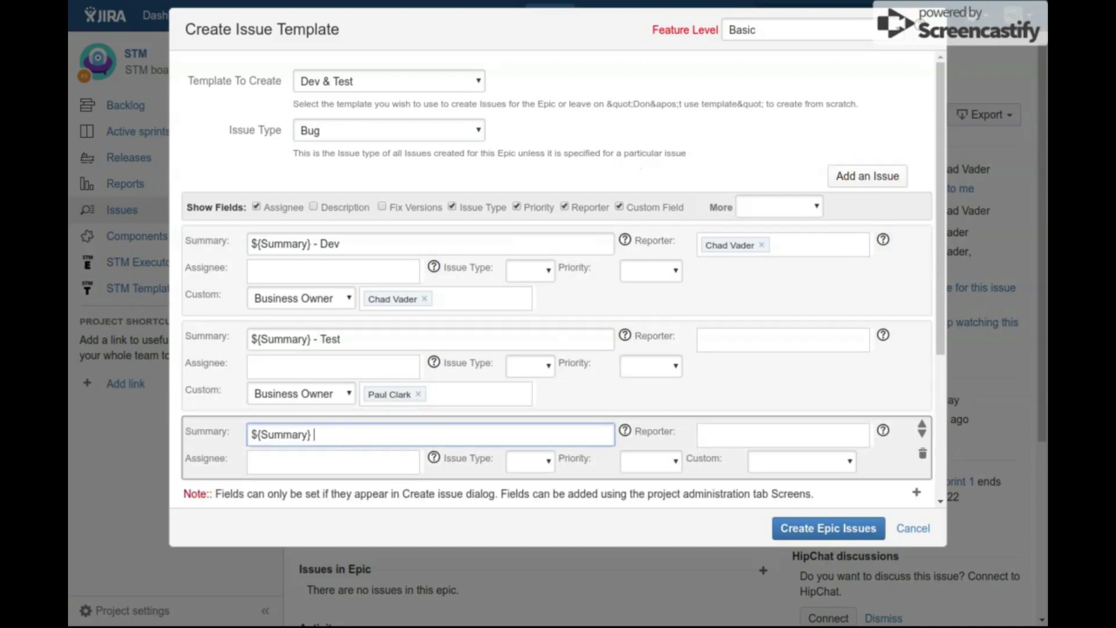
type("- Analysis")
left_click(749, 437)
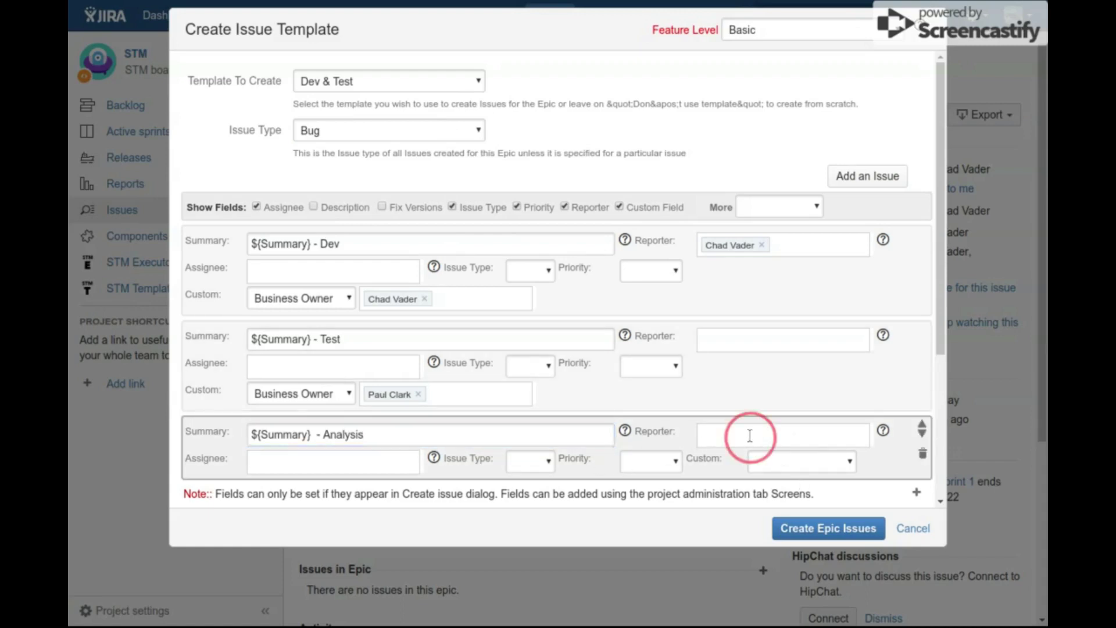
type("paul")
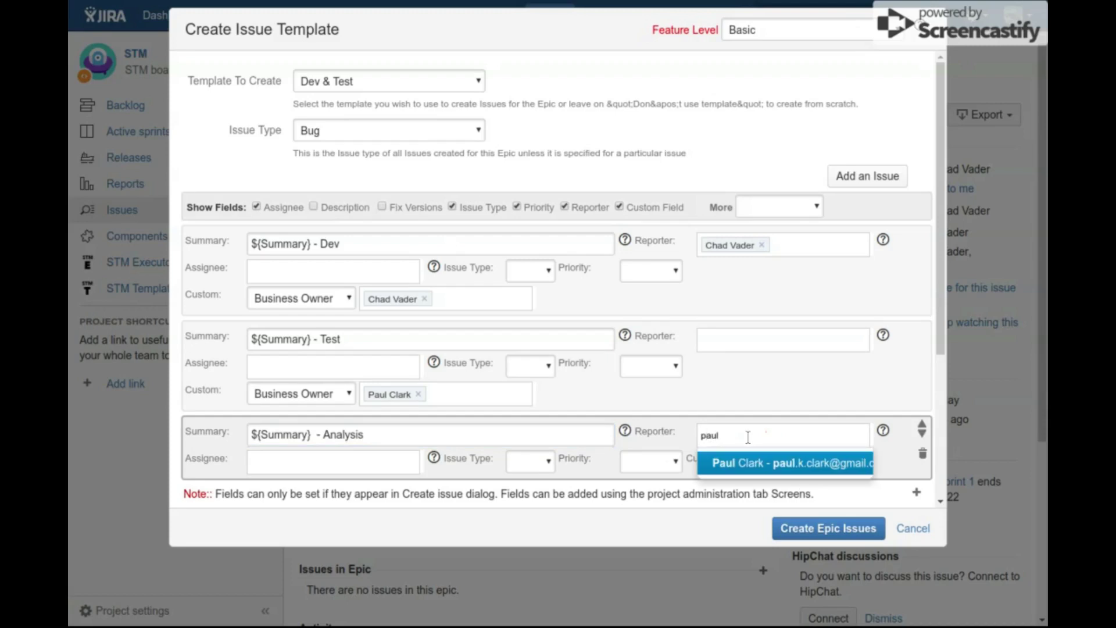
key("Return")
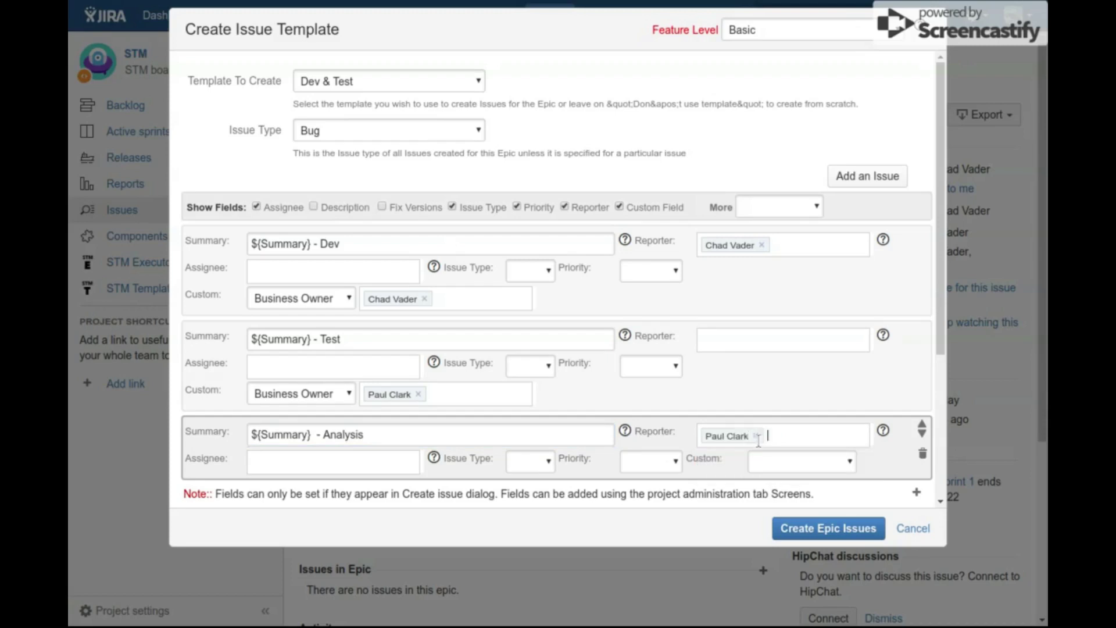
left_click(826, 529)
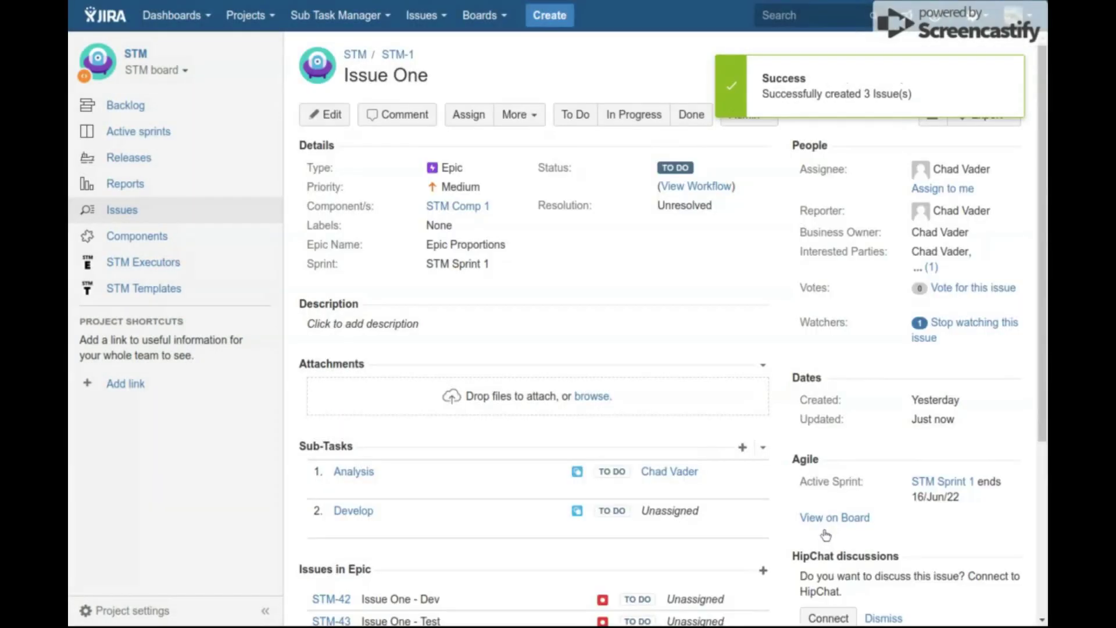
scroll(828, 479, "down", 1)
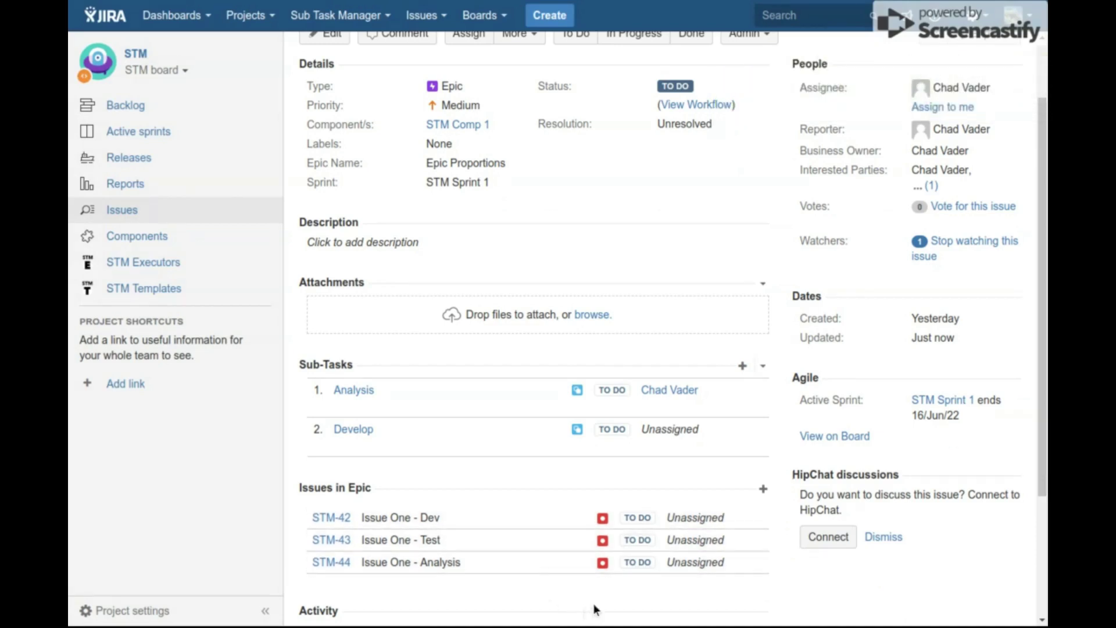
scroll(749, 159, "up", 1)
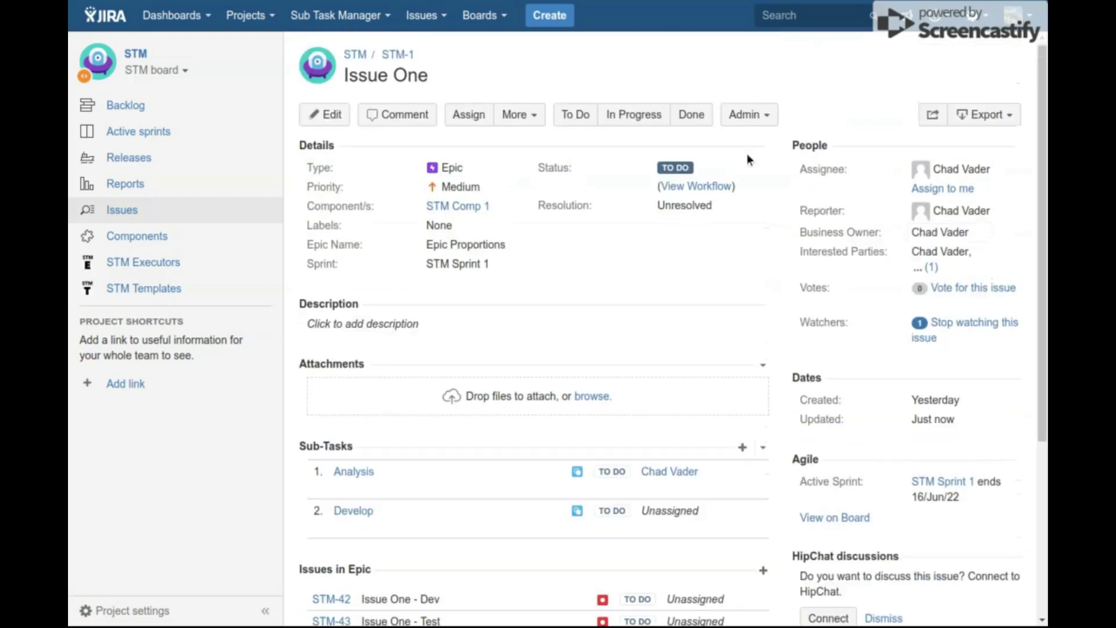
Bulk-delete all the epic issues of STM-1.
left_click(528, 115)
left_click(596, 436)
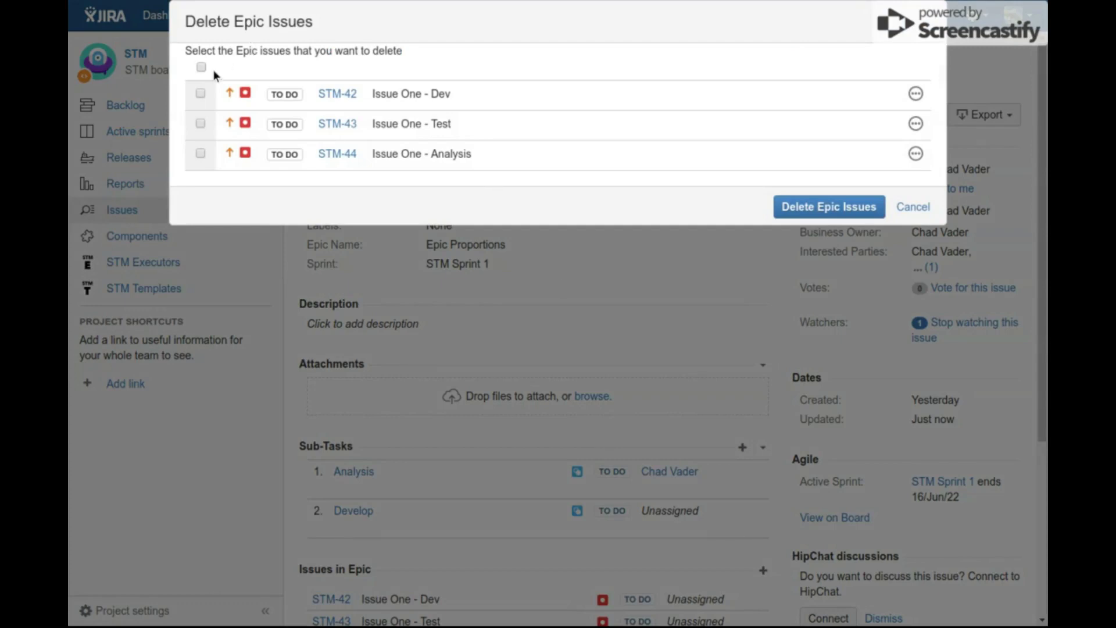
left_click(201, 68)
left_click(779, 207)
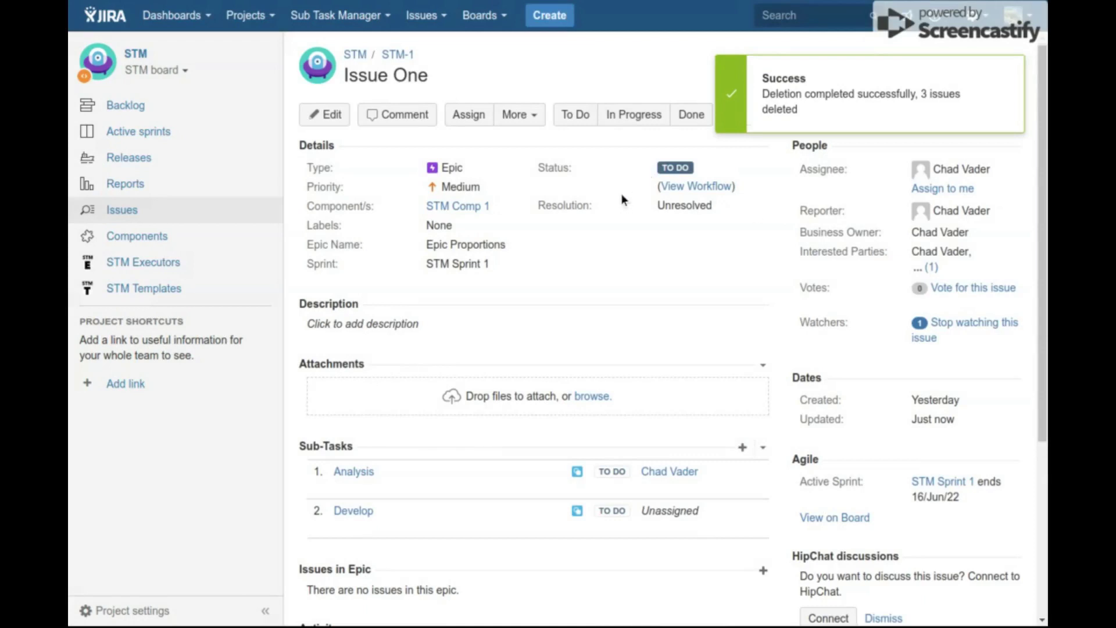
Bulk-delete both the Analysis and Develop sub-tasks of STM-1.
left_click(526, 115)
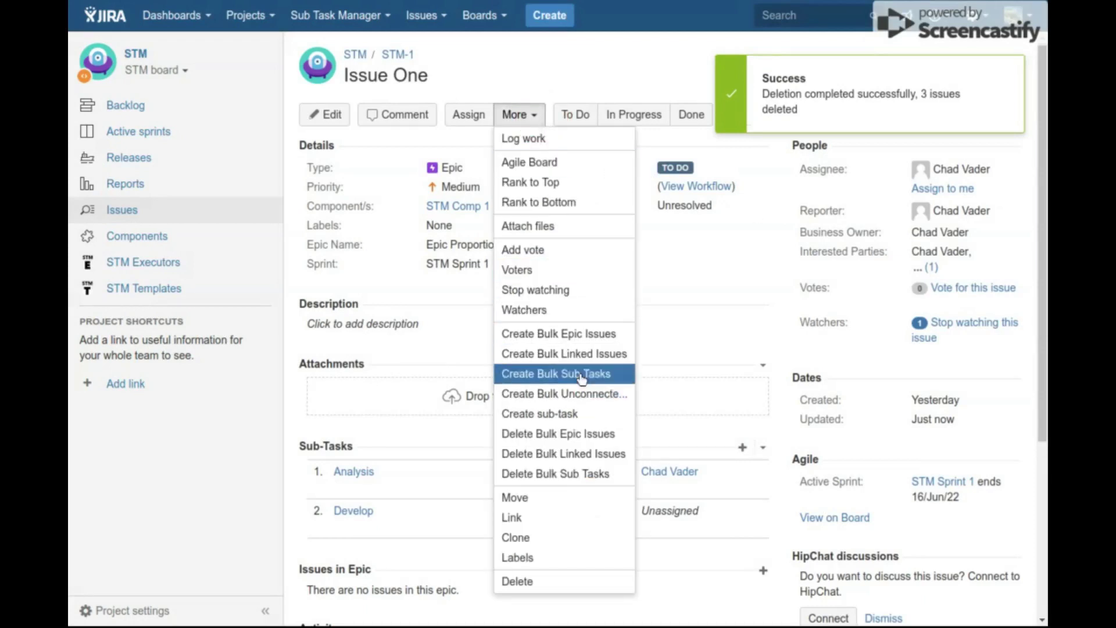
left_click(571, 473)
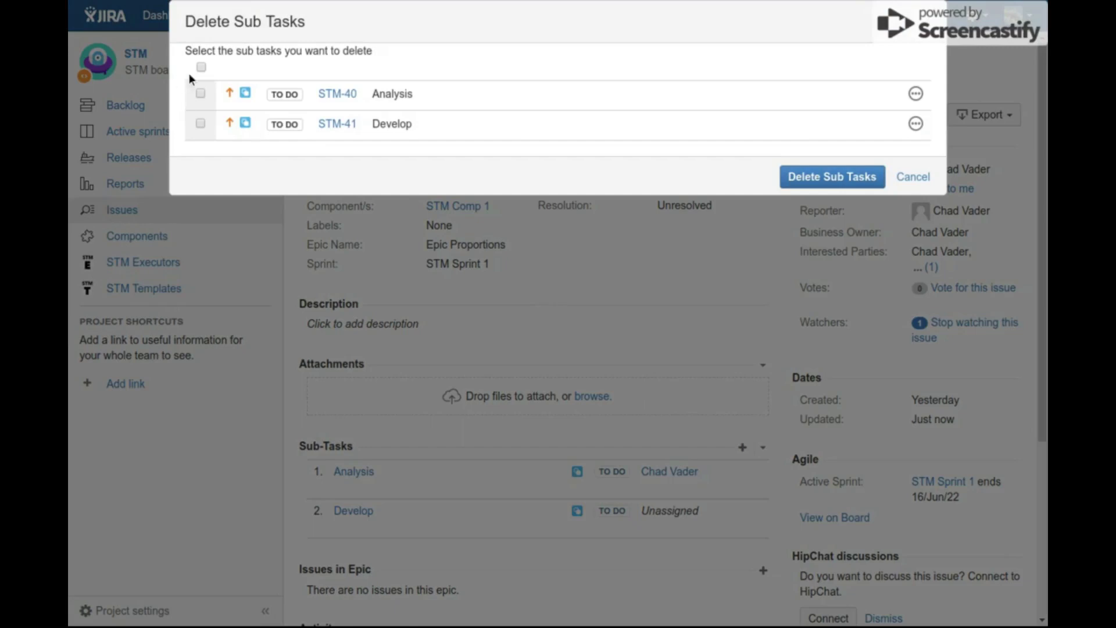
left_click(201, 67)
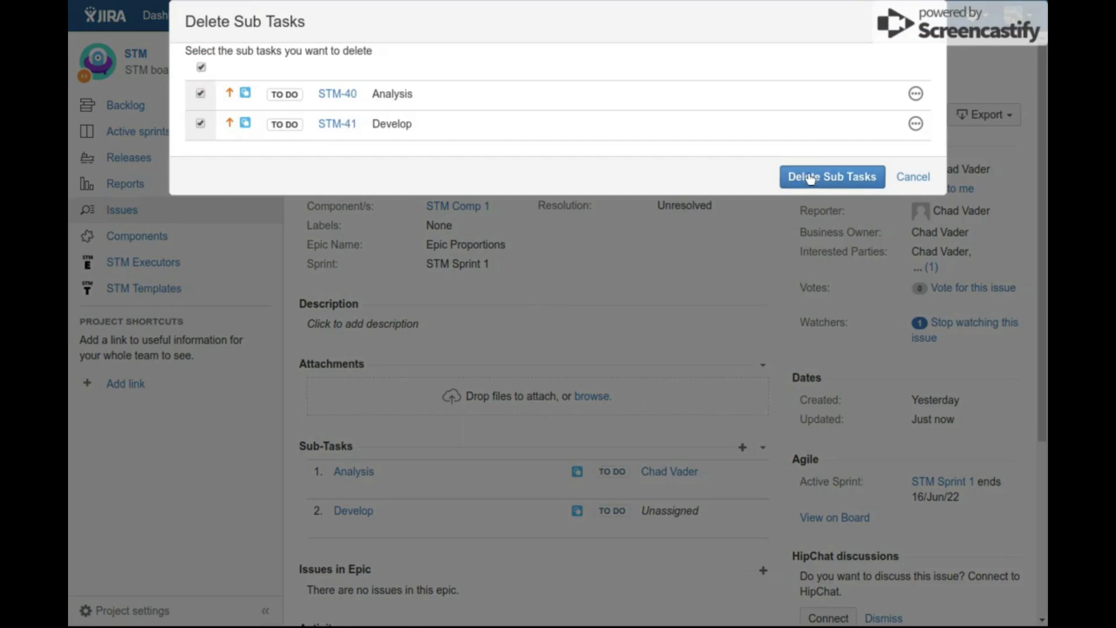
left_click(855, 183)
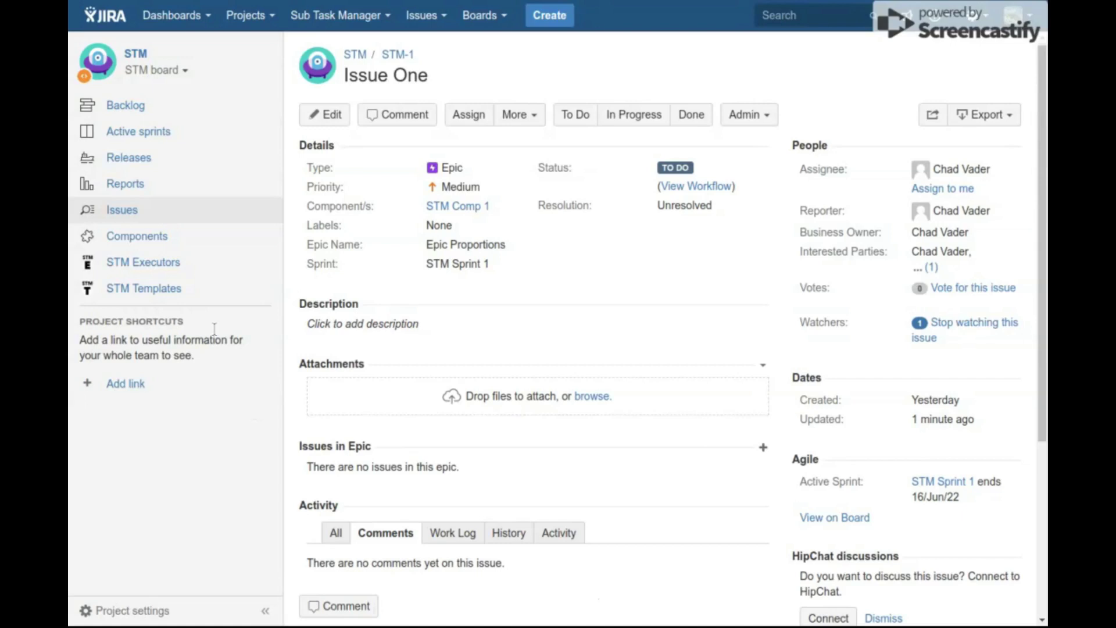
Start a new executor in the STM project and name it "In Progress - Dev and Test".
left_click(367, 21)
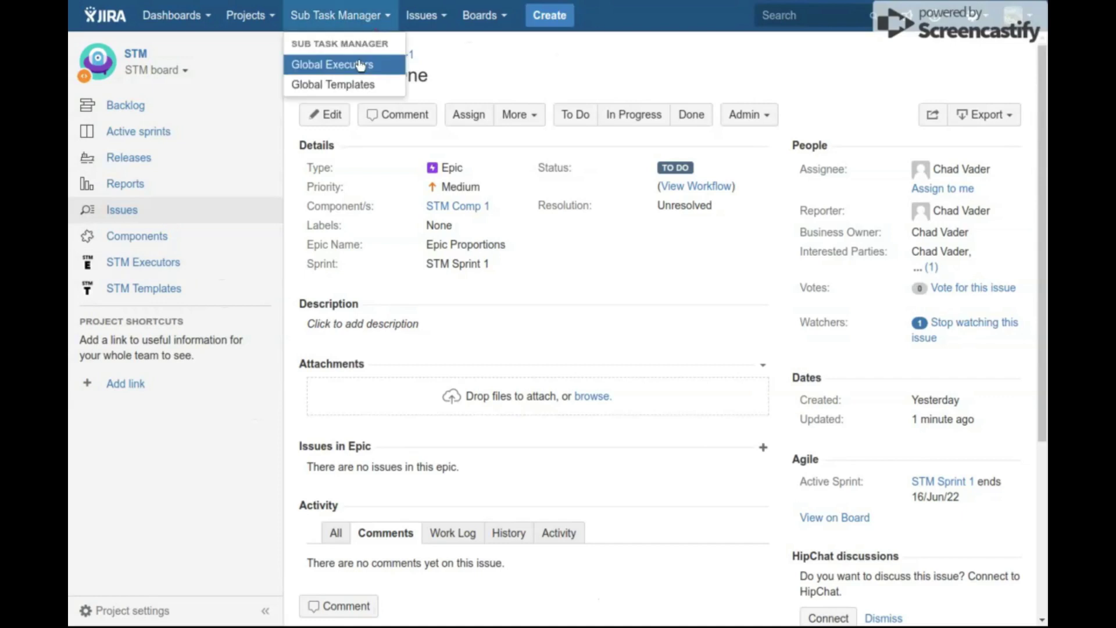
left_click(375, 65)
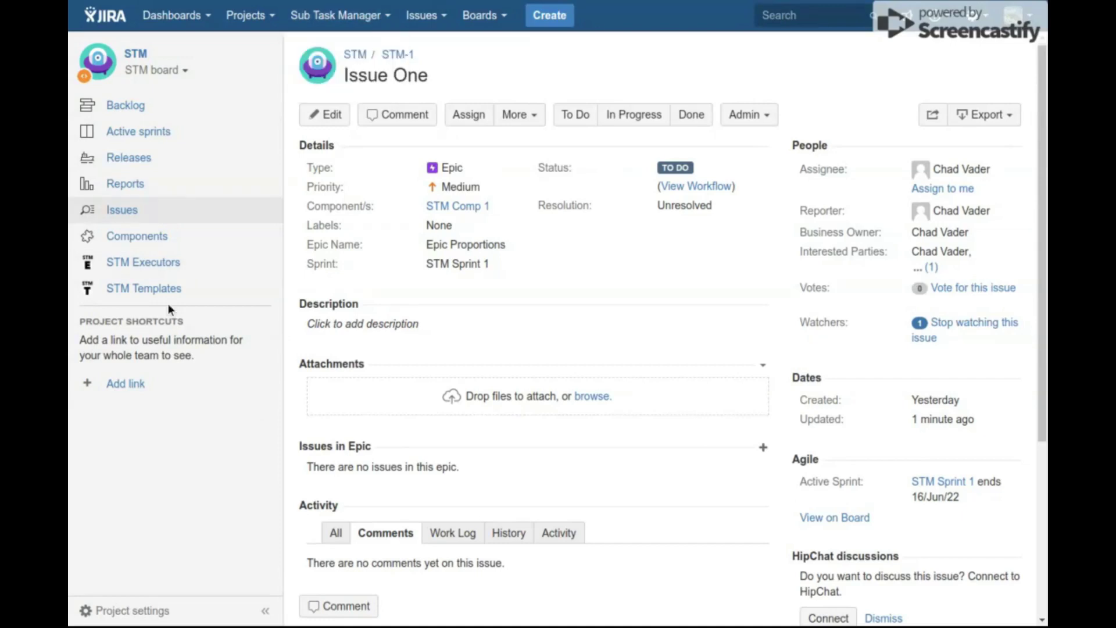
left_click(153, 267)
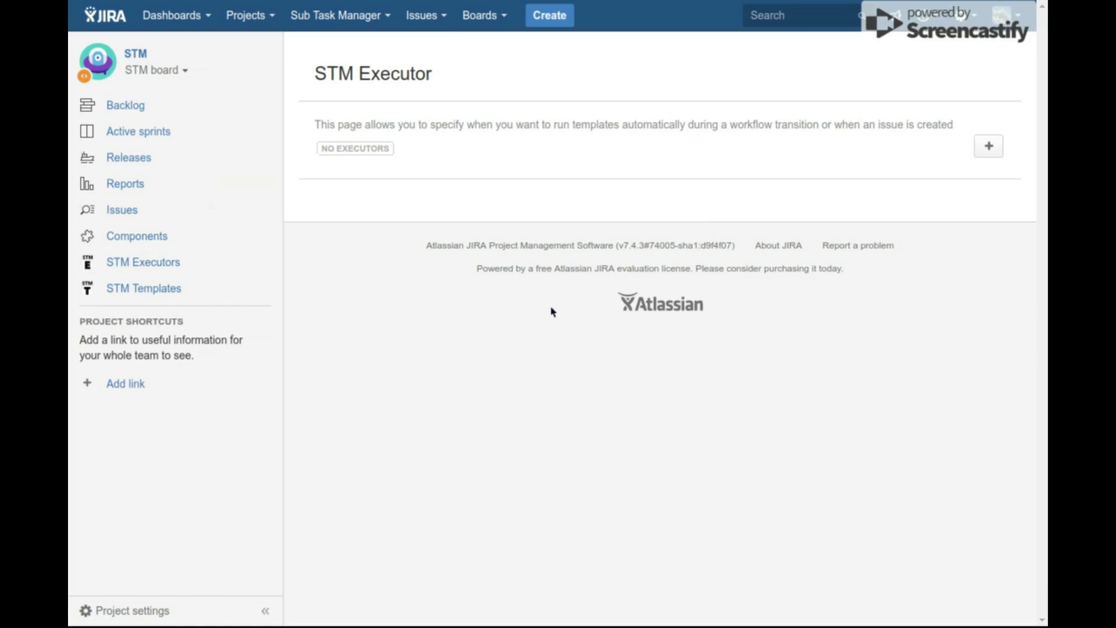
left_click(989, 149)
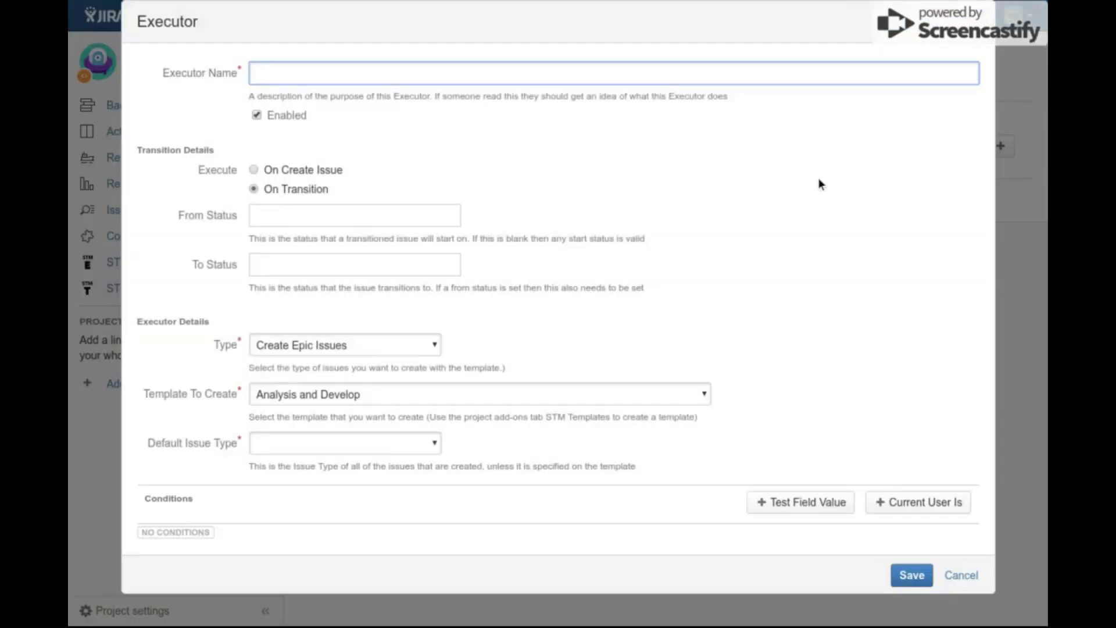
type("In Progress - Dev and Test")
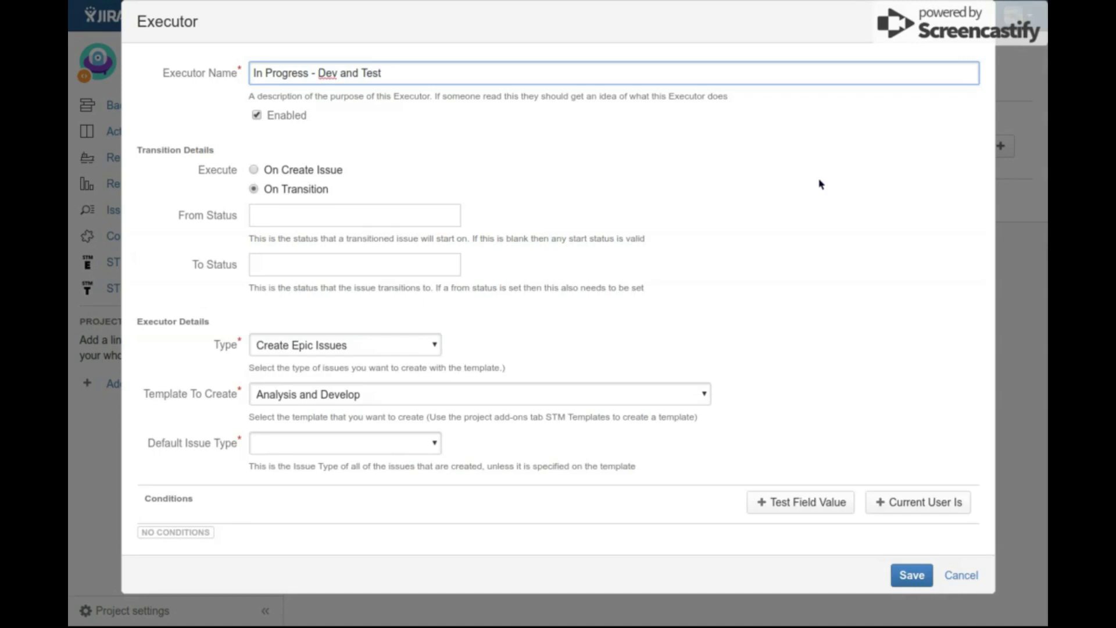
Set the executor to run on issue creation with the "Dev & Test" template and Bug as the default issue type.
left_click(326, 171)
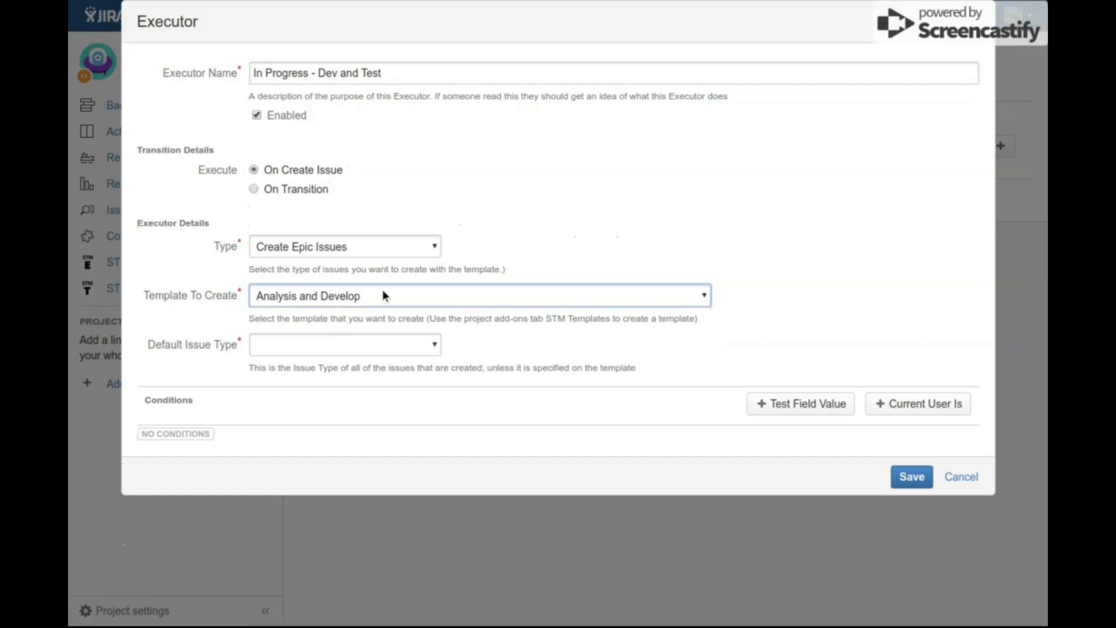
left_click(372, 344)
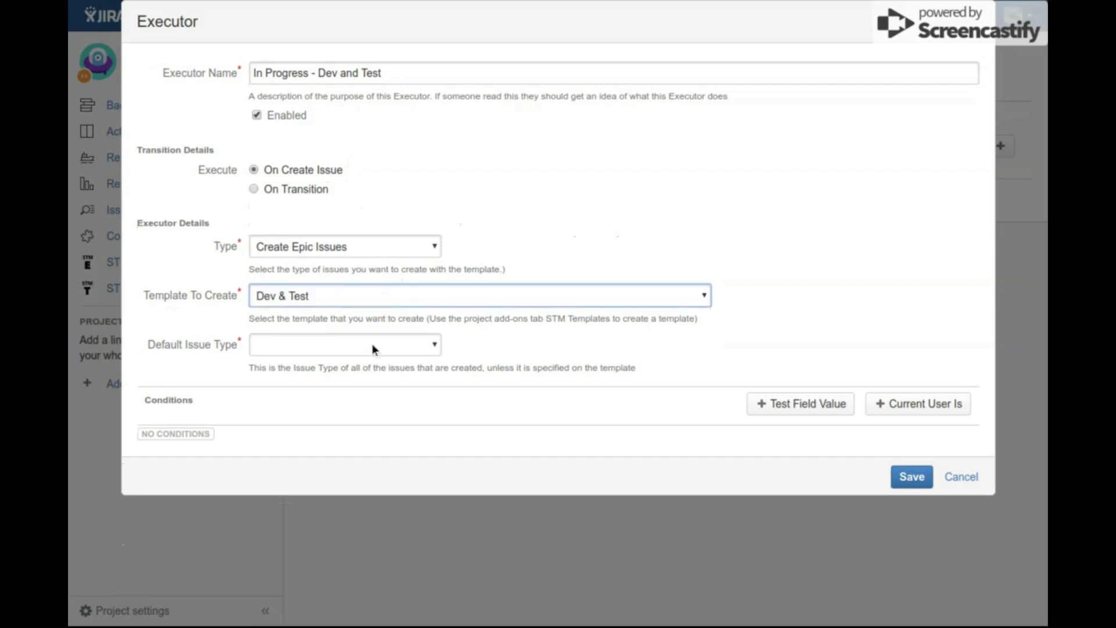
left_click(372, 348)
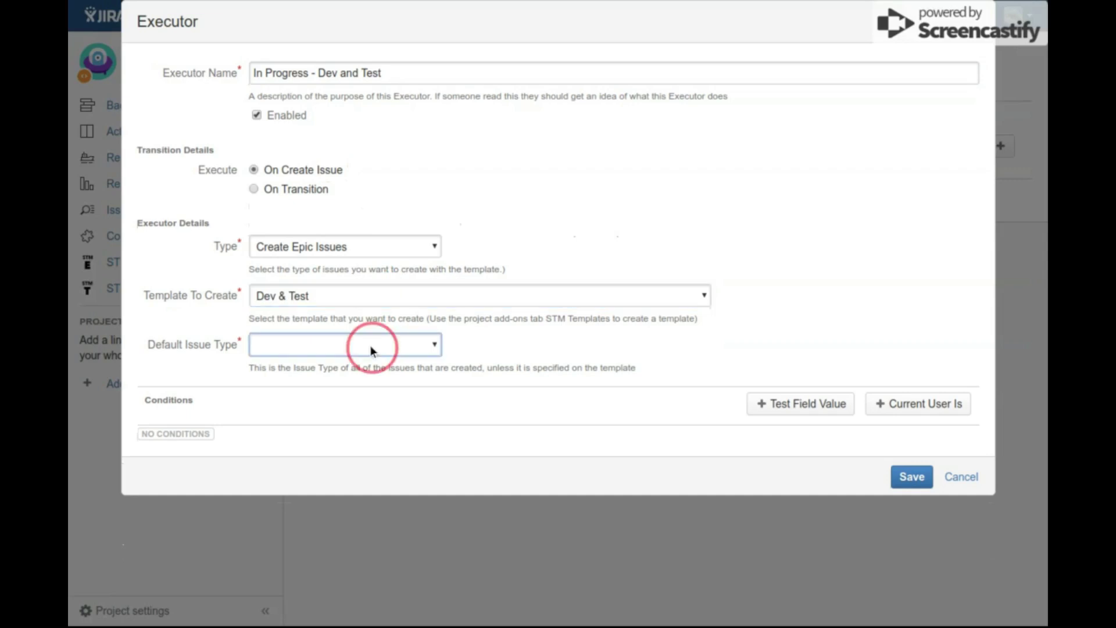
left_click(372, 352)
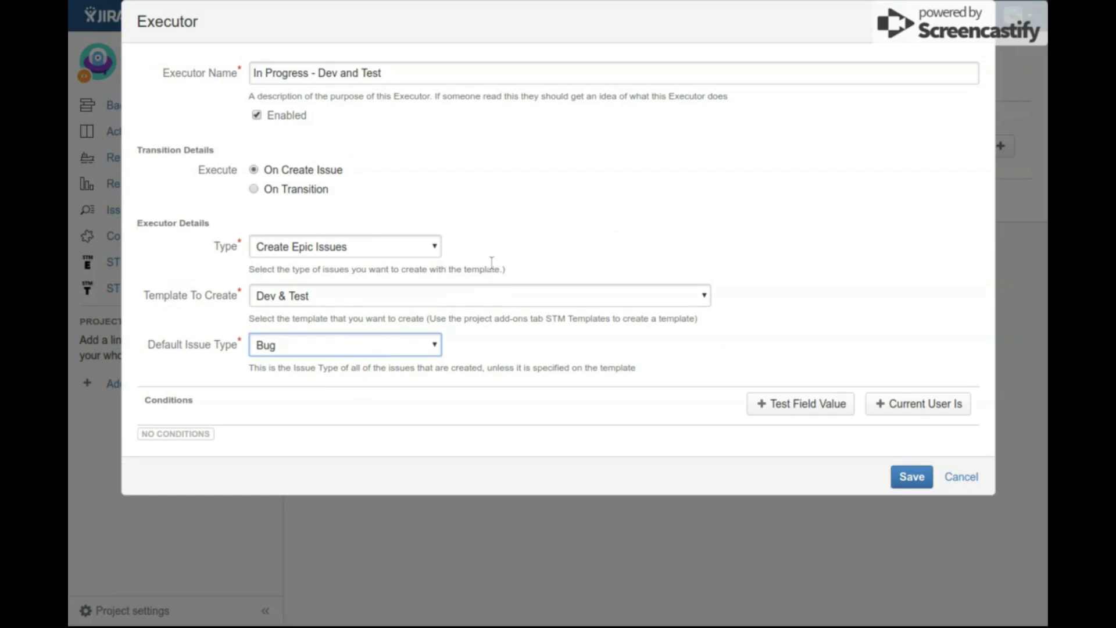
Switch the executor to run on transition and set its target status to In Progress.
left_click(314, 191)
left_click(314, 189)
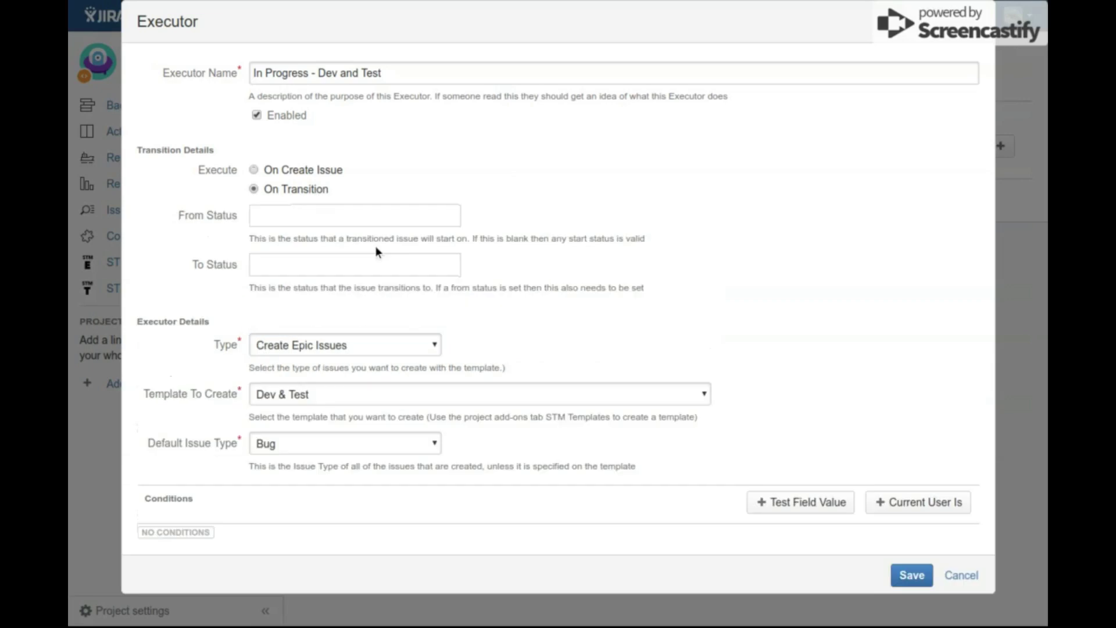
left_click(329, 268)
type("InPro")
key("Return")
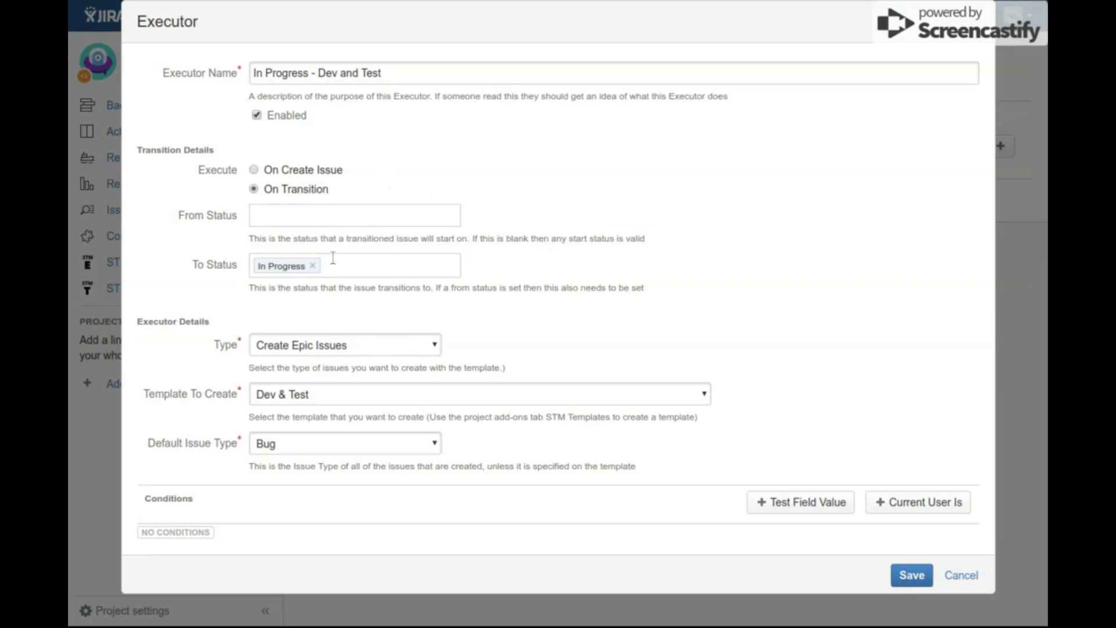
Change the executor type to Create Linked Issues with the link type "Relates : relates to".
left_click(370, 350)
left_click(308, 450)
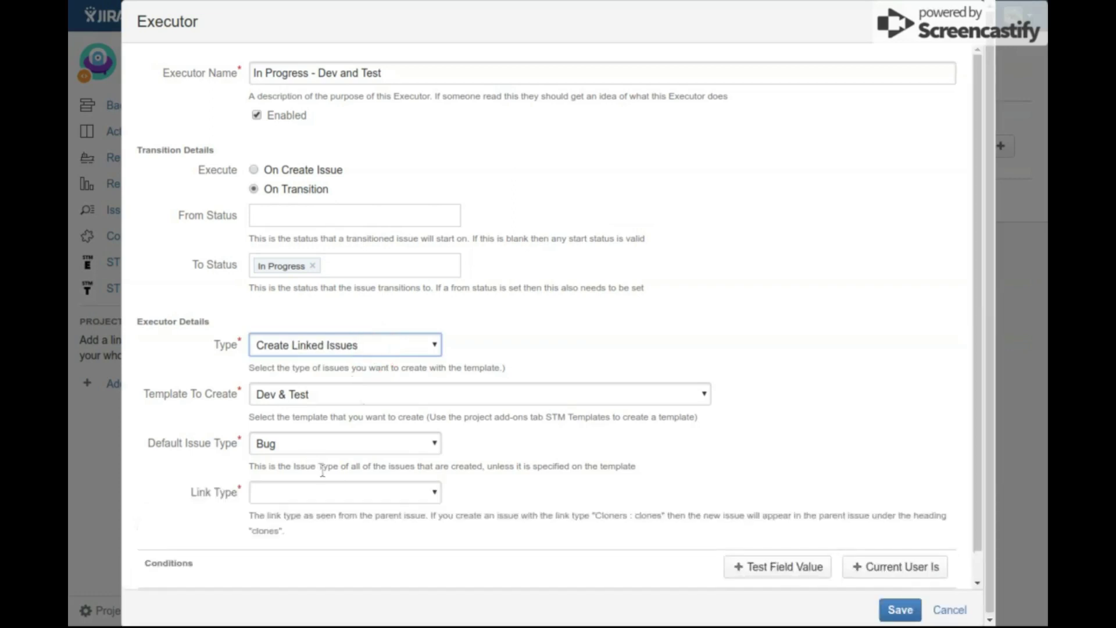
left_click(328, 491)
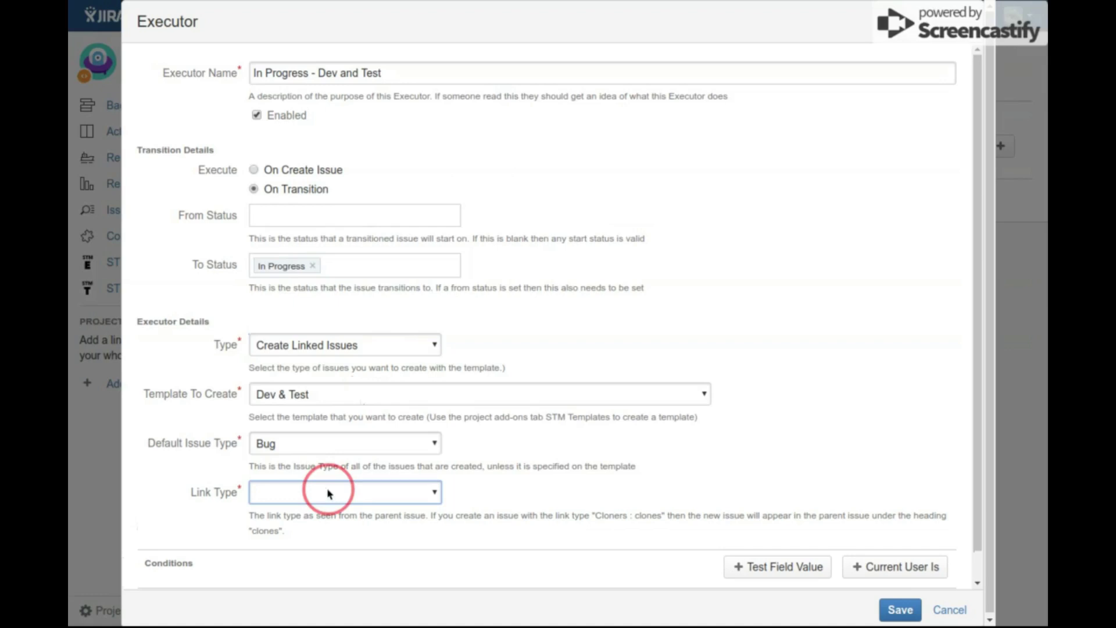
left_click(328, 492)
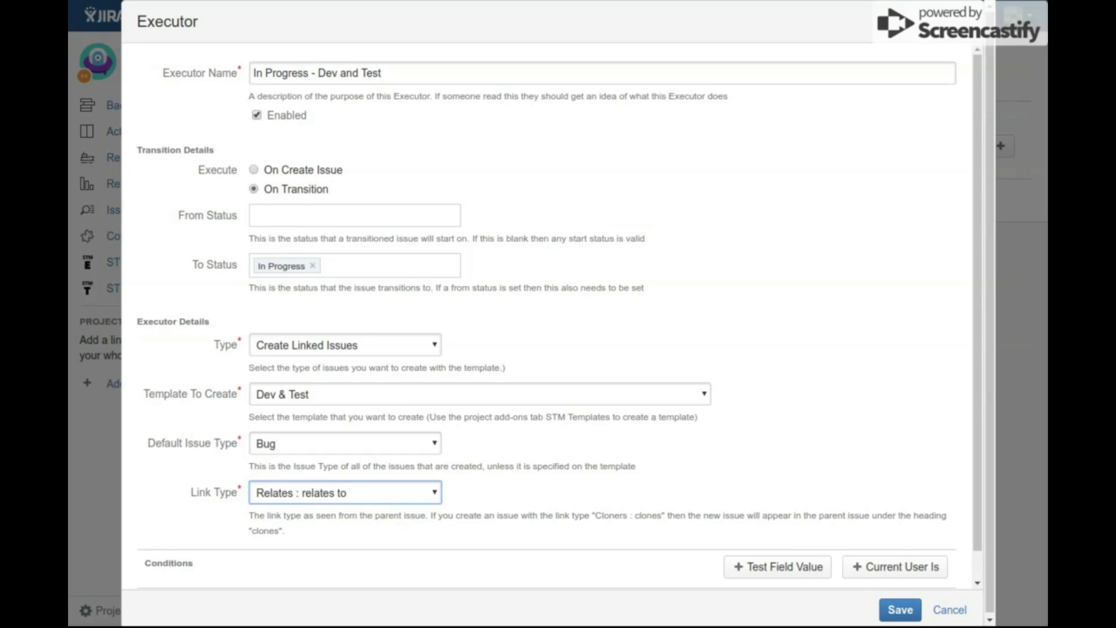
Set the executor's starting status to To Do.
left_click(179, 563)
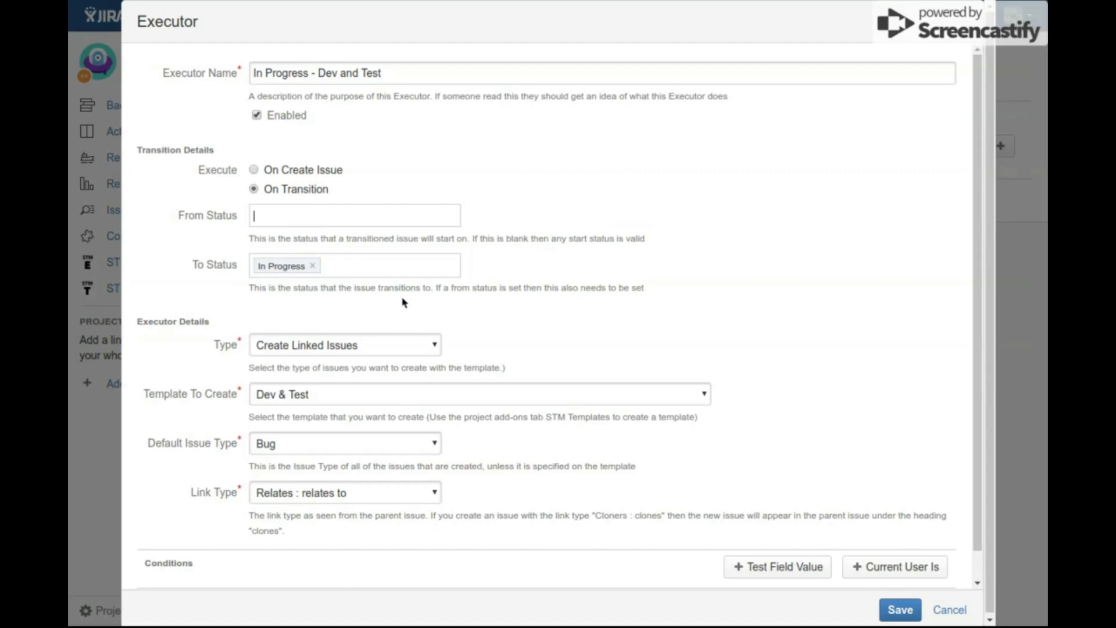
type("to")
key("Return")
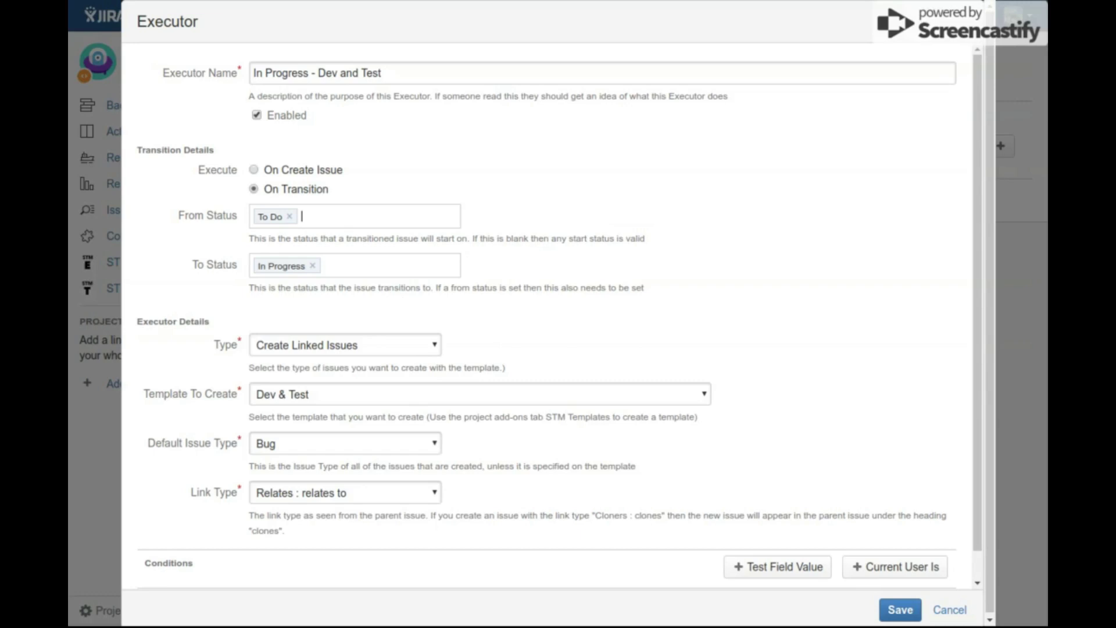
Change the executor type to Create Sub Tasks and set its default issue type to Sub-task.
left_click(383, 340)
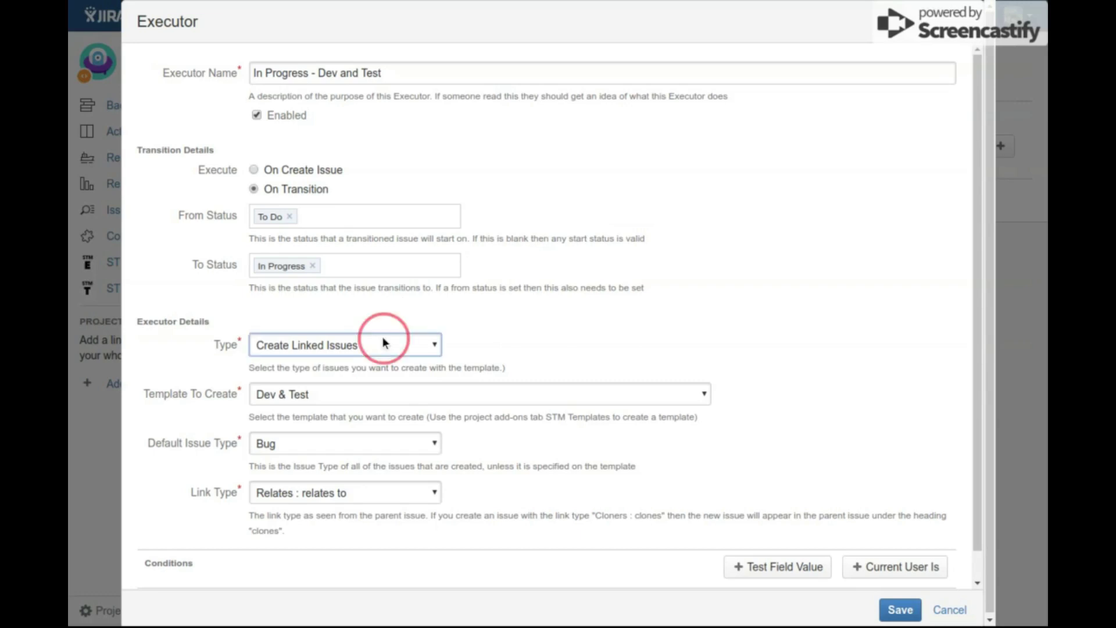
left_click(330, 389)
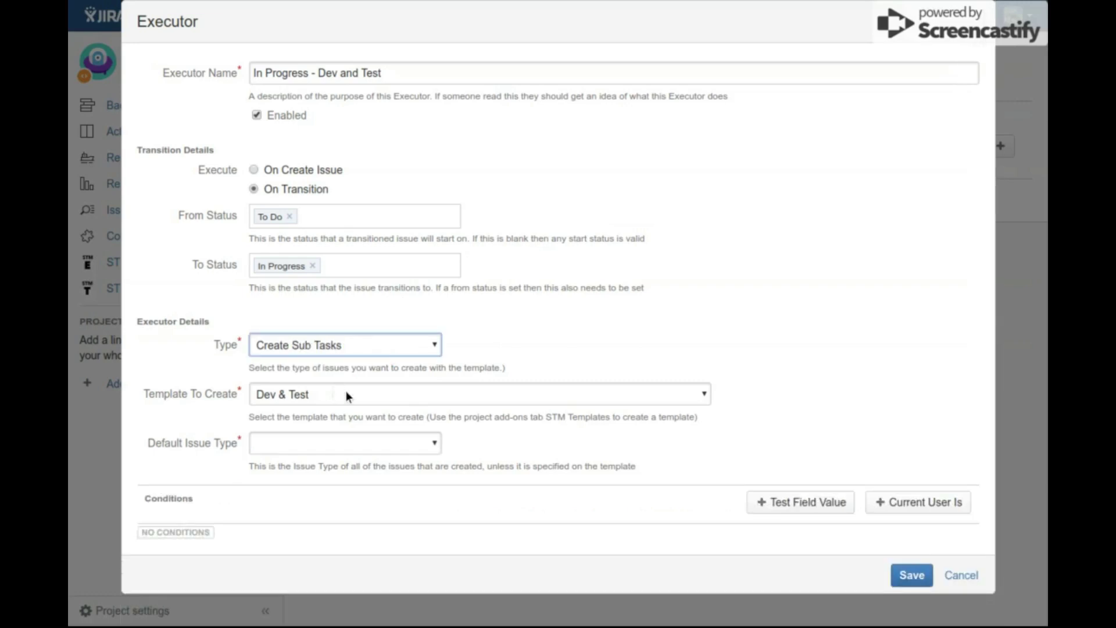
left_click(329, 444)
left_click(324, 466)
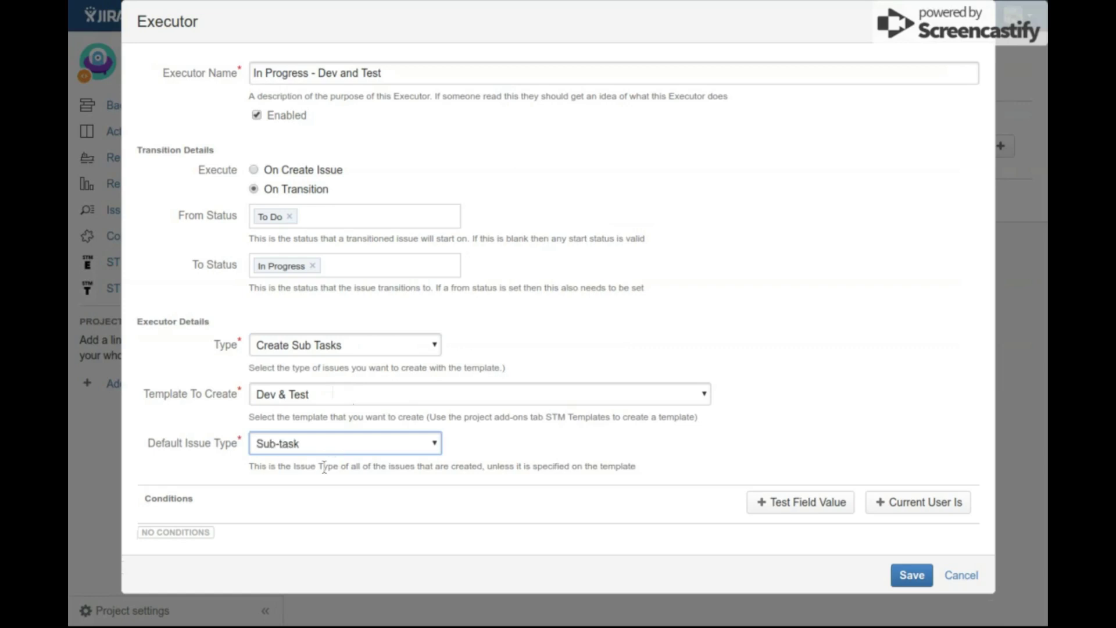
Try the Create Unconnected Issues type, return to Create Sub Tasks with Sub-task as default issue type, and clear the starting status.
left_click(364, 349)
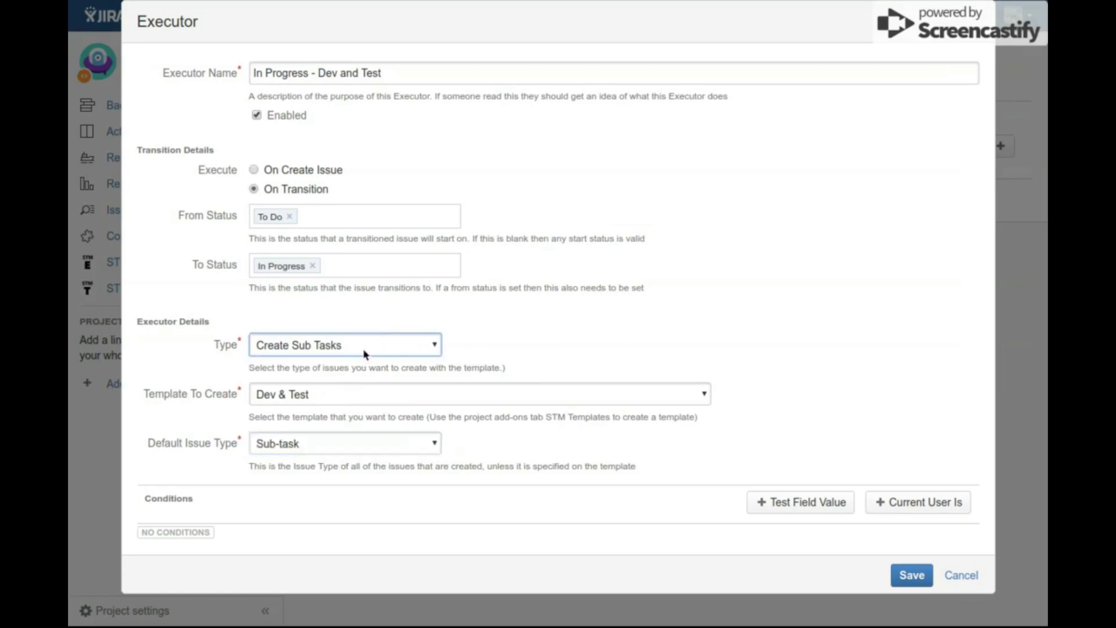
left_click(364, 353)
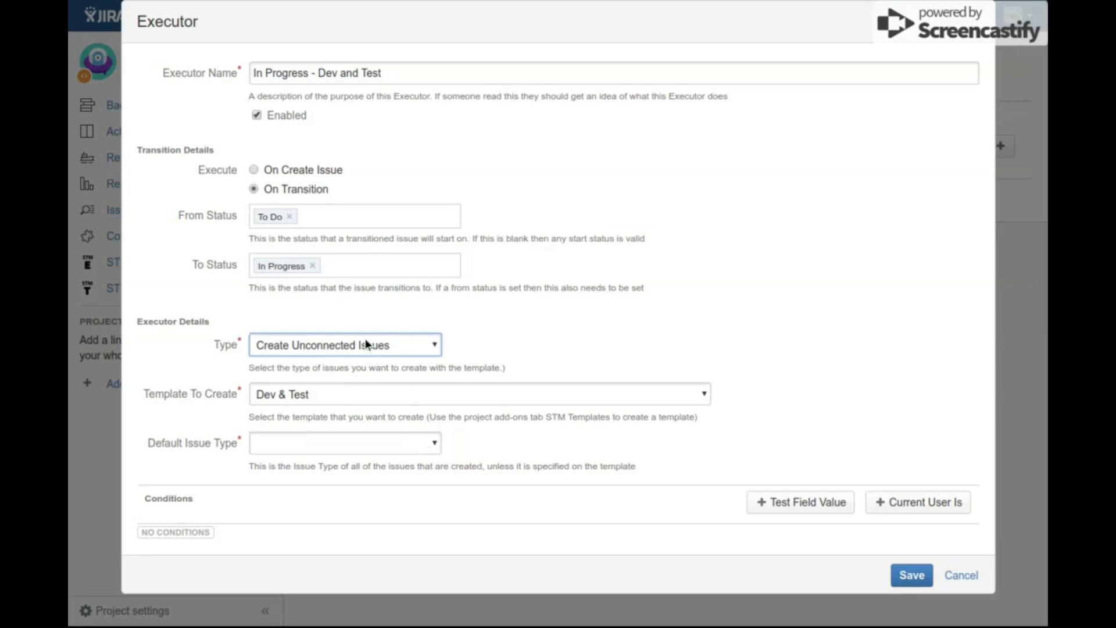
left_click(356, 400)
left_click(289, 216)
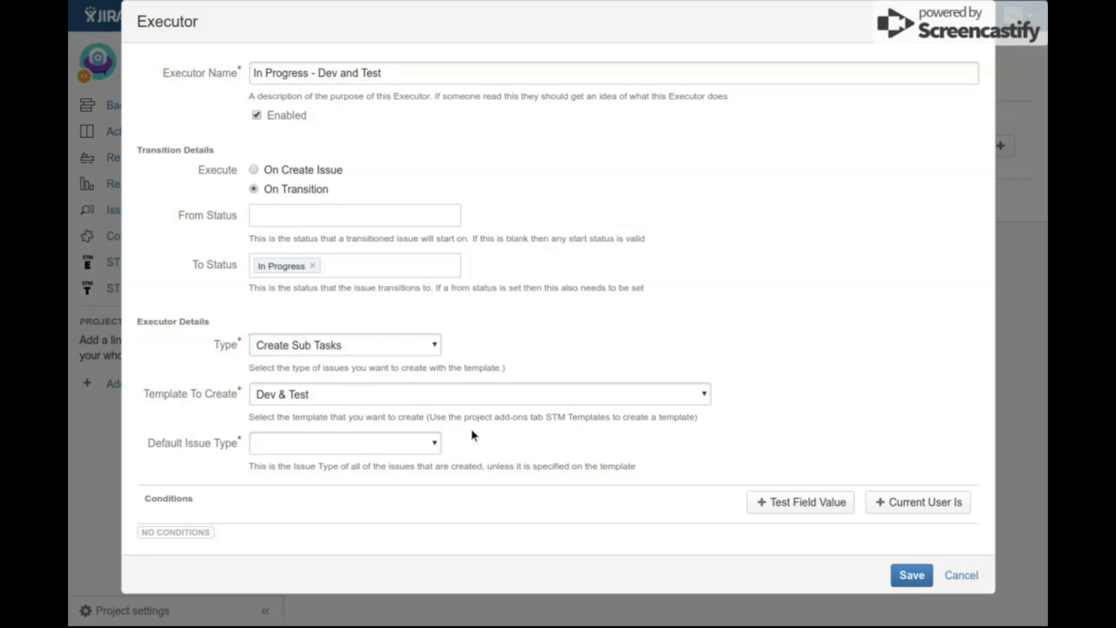
left_click(425, 437)
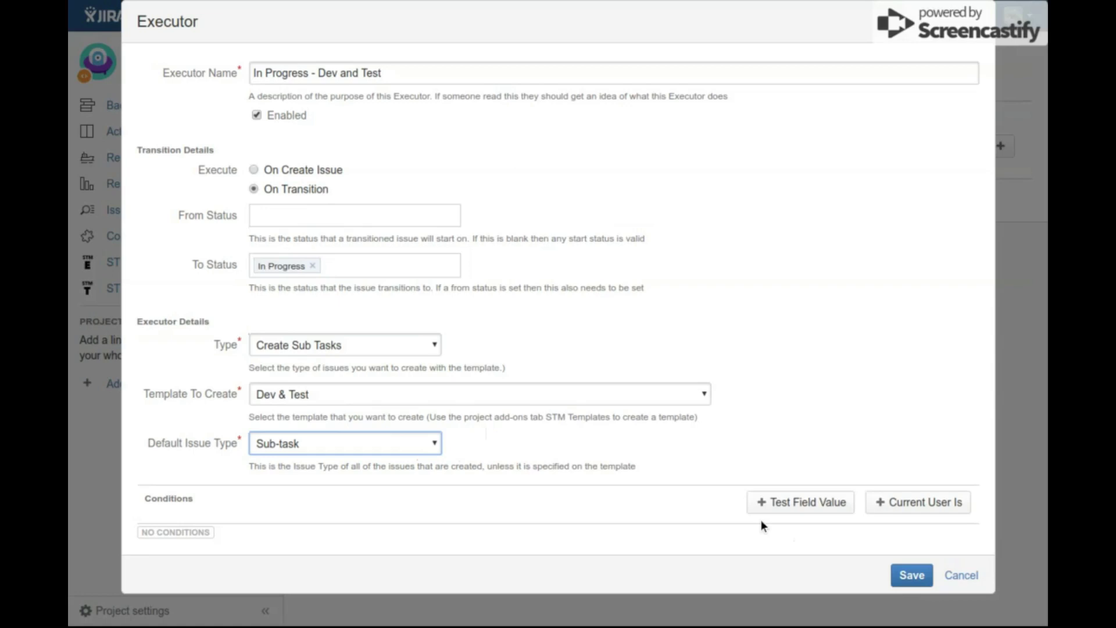
Add a field value condition to the executor requiring Issue Type to equal one of Epic or Story.
left_click(793, 498)
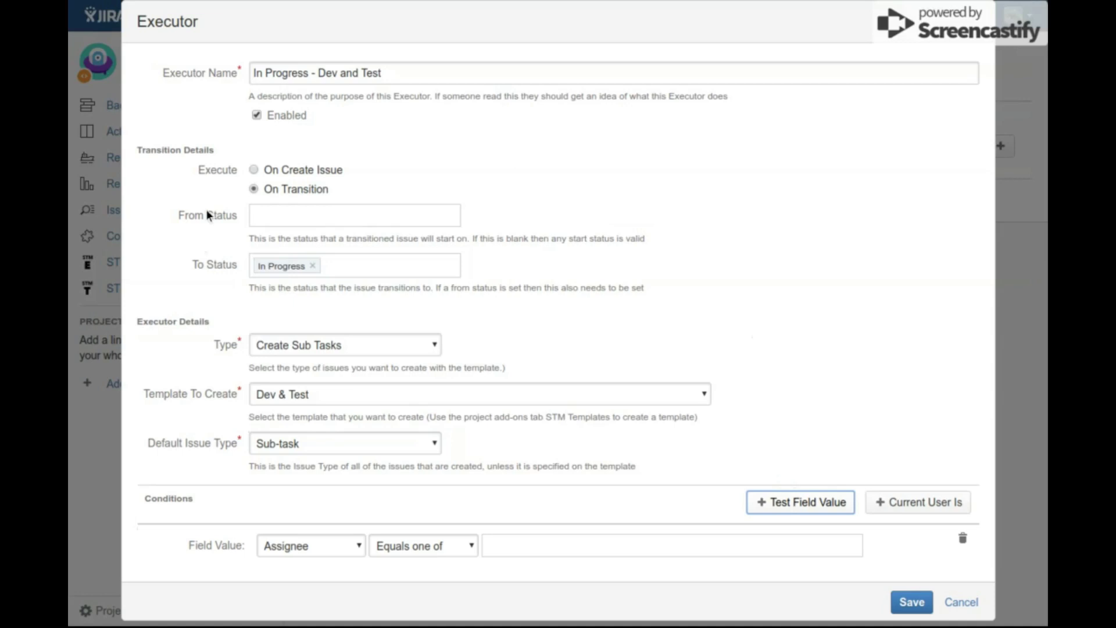
left_click(215, 266)
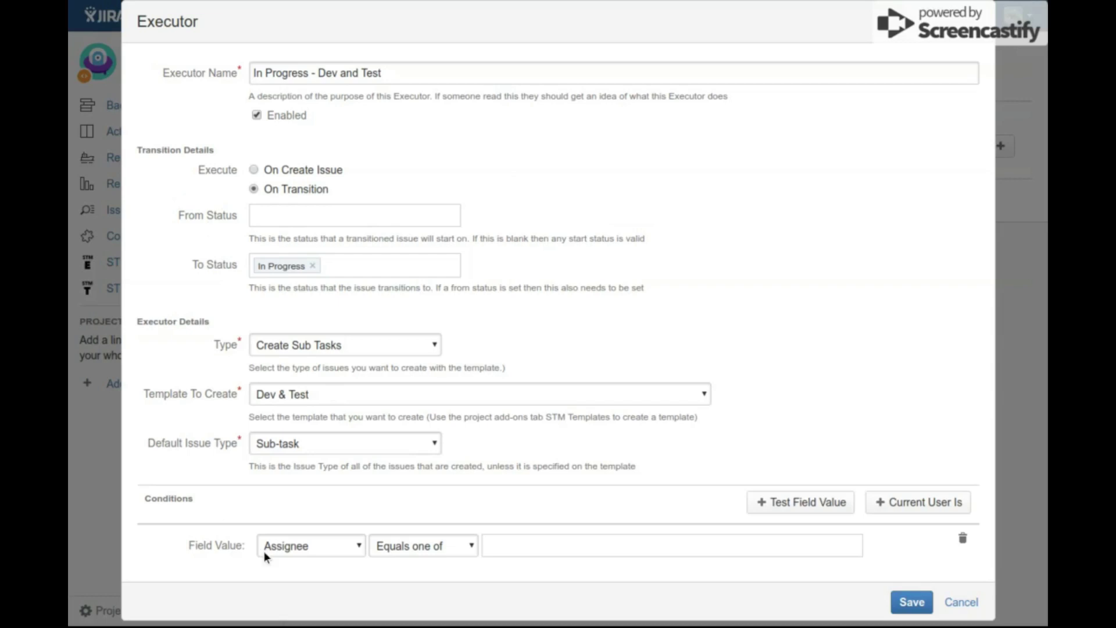
left_click(334, 549)
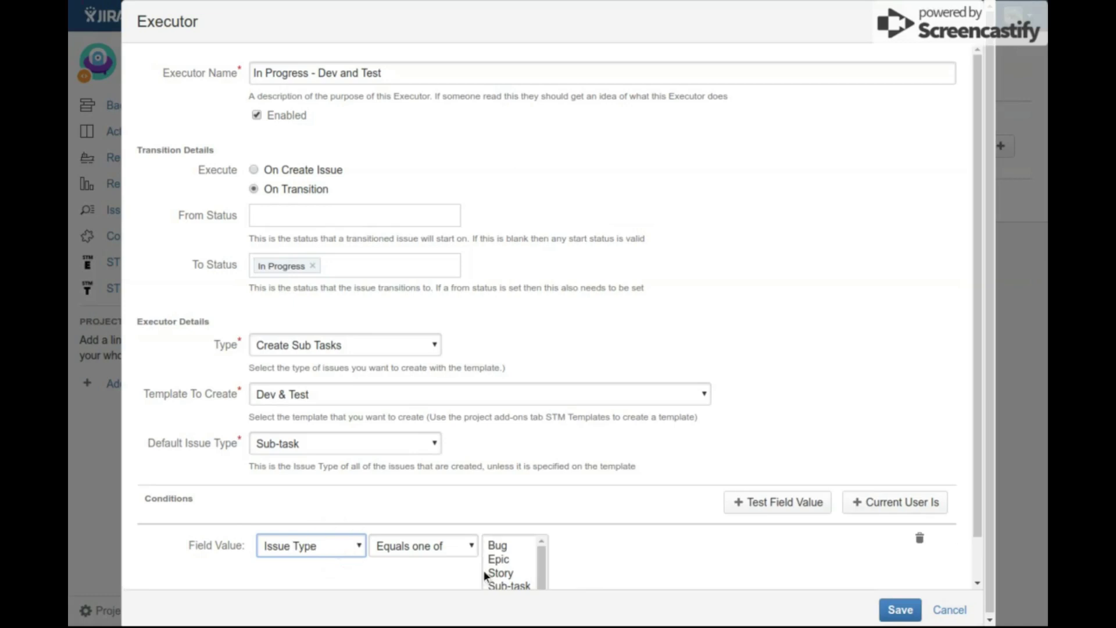
left_click(514, 560)
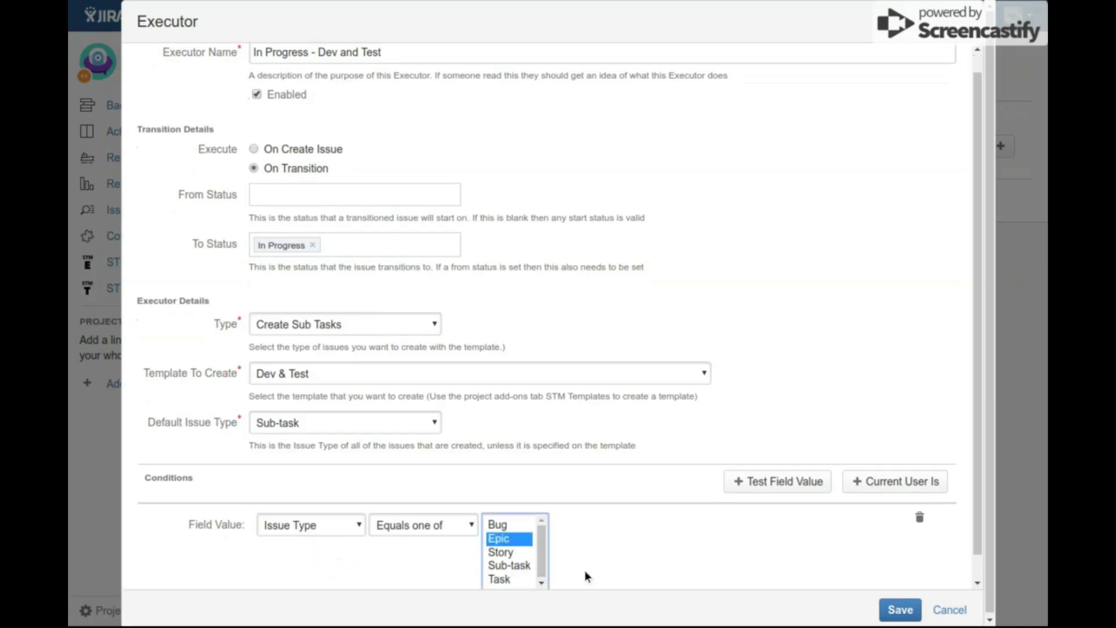
scroll(723, 553, "down", 1)
scroll(723, 557, "down", 1)
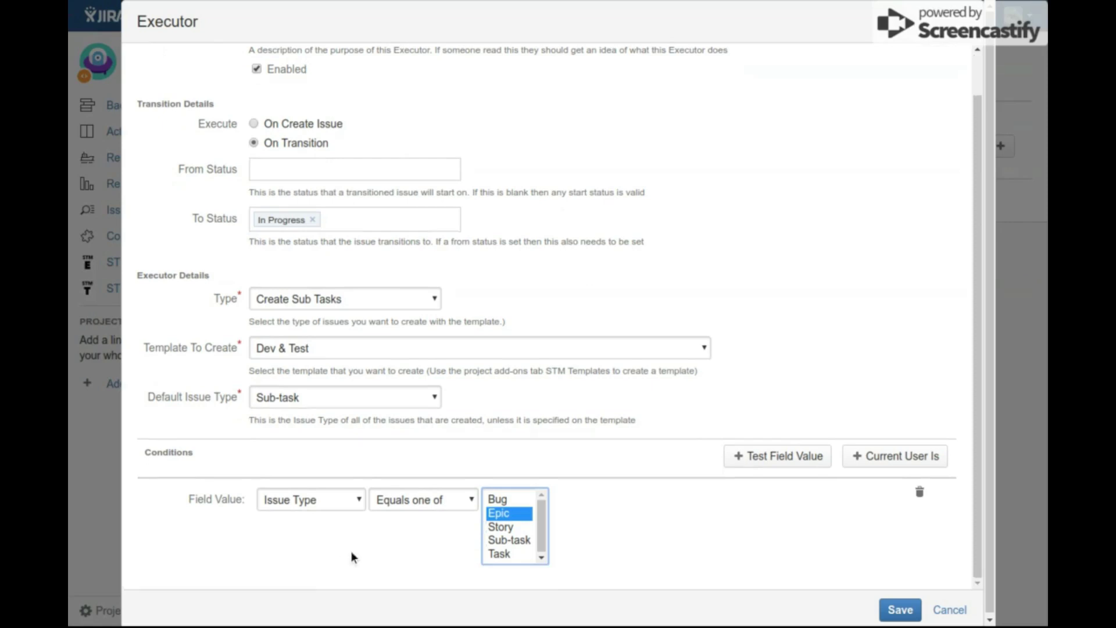
left_click(509, 528)
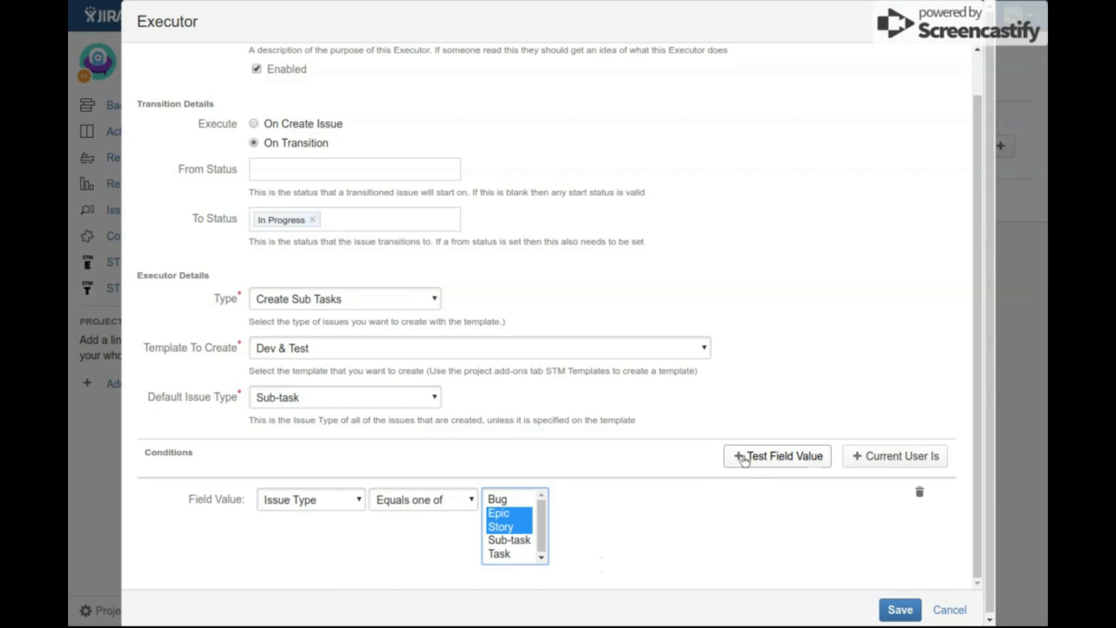
Try a Current User condition that equals one named user, and remove that condition again.
left_click(898, 458)
scroll(695, 480, "down", 1)
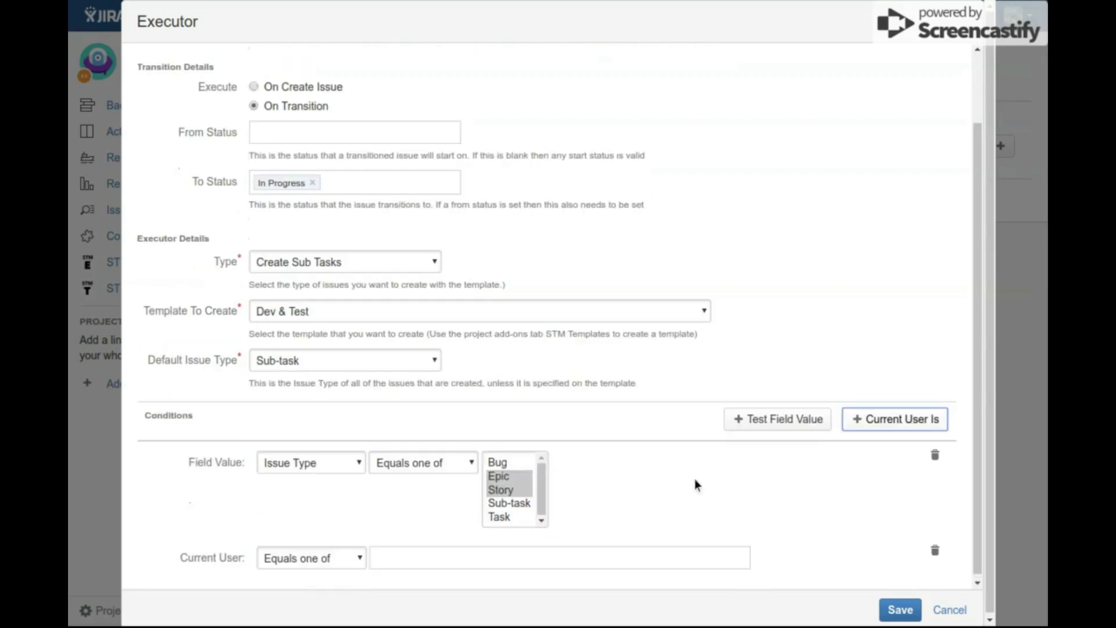
left_click(429, 563)
type("p")
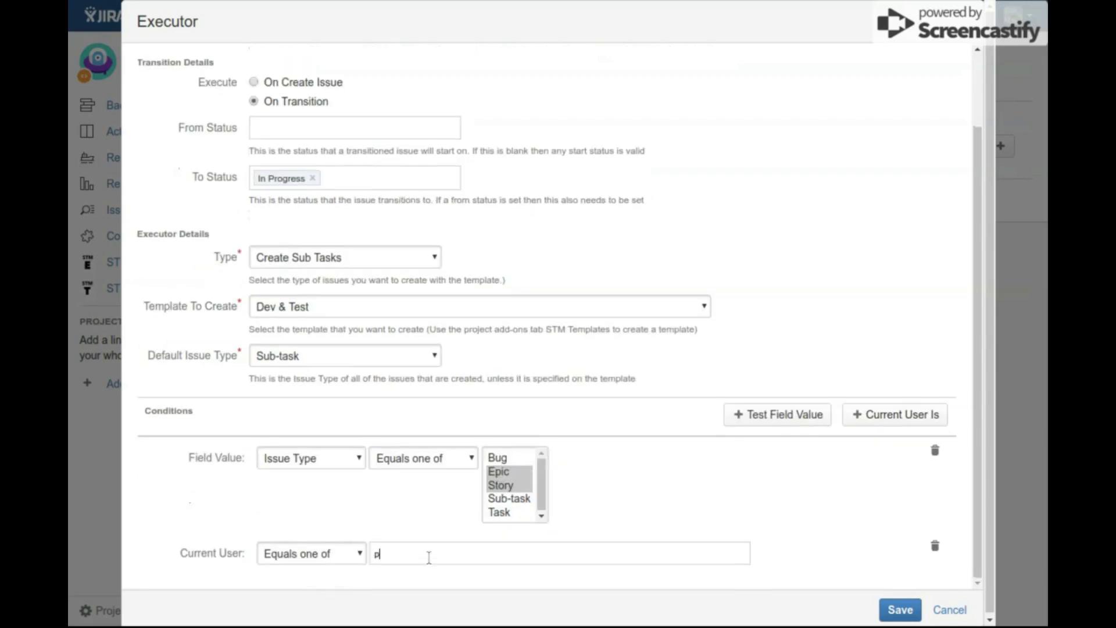
key("Return")
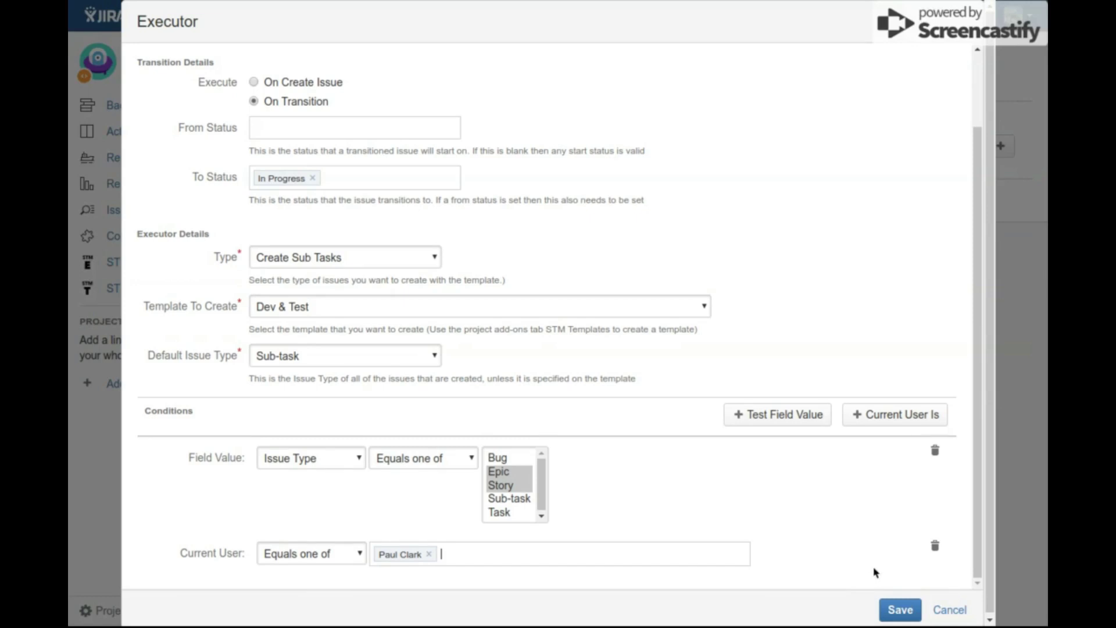
key("BackSpace")
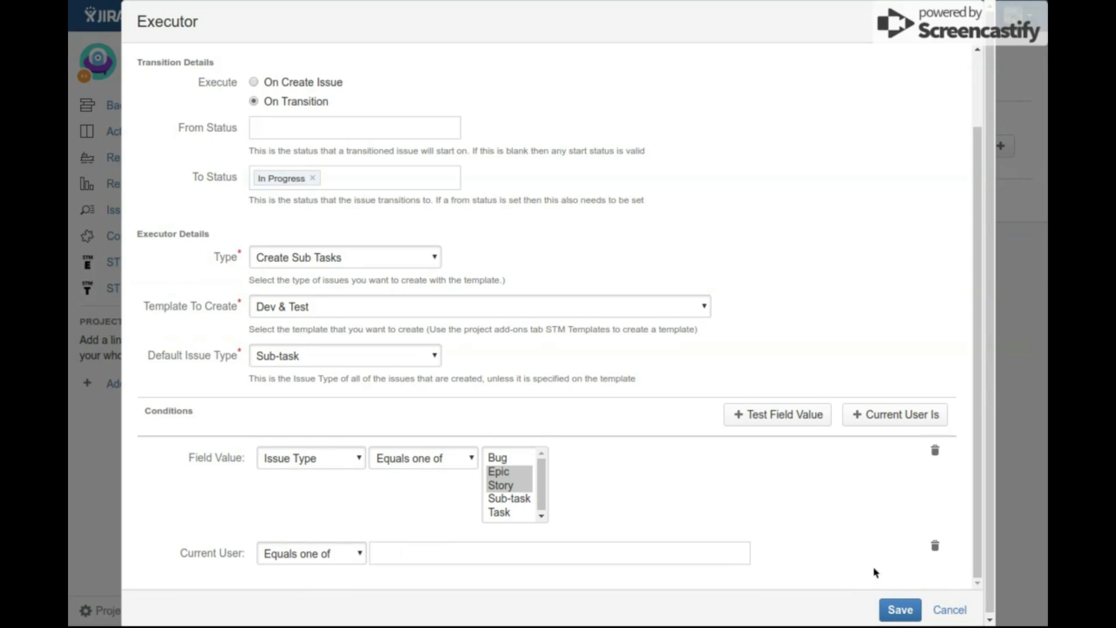
left_click(927, 543)
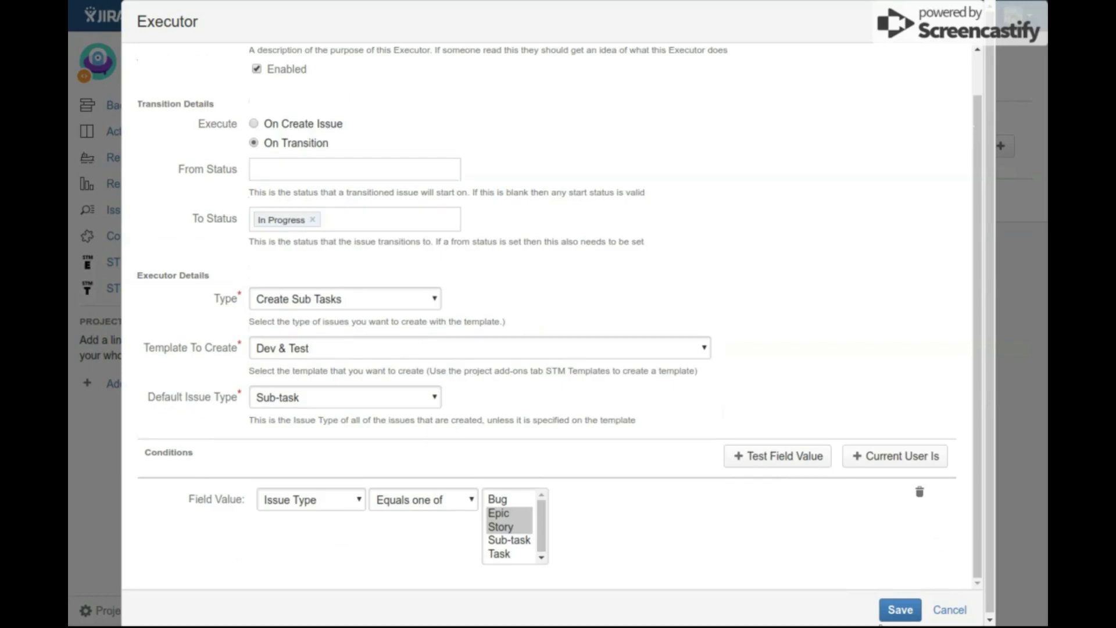
Save the "In Progress - Dev and Test" executor.
left_click(898, 611)
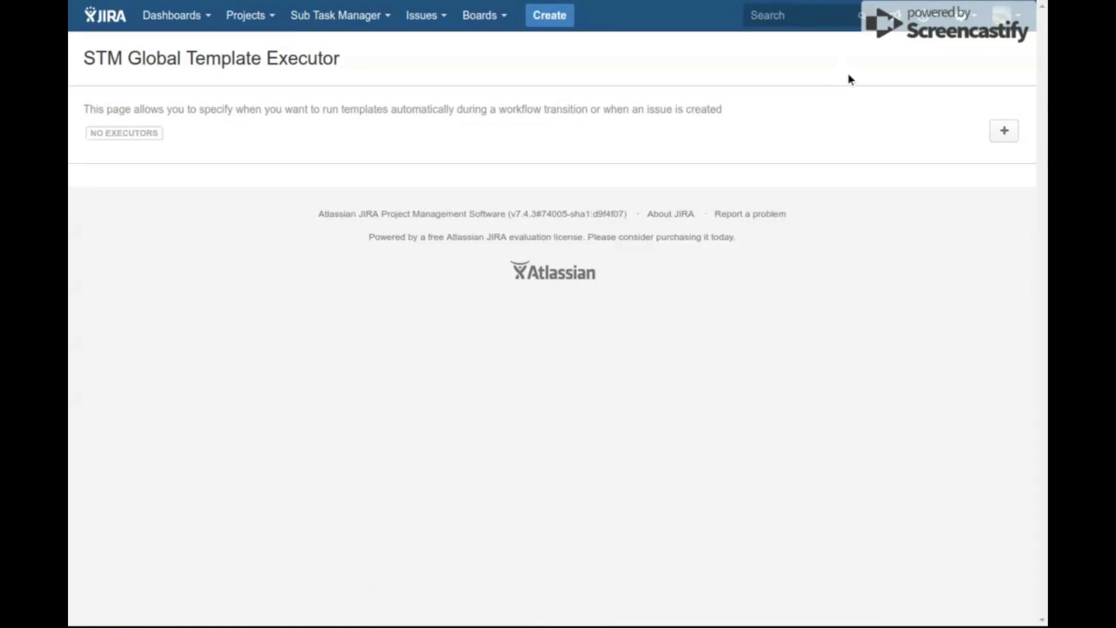
Start a new executor on the STM Global Template Executor page and name it "Dev & Test".
left_click(998, 130)
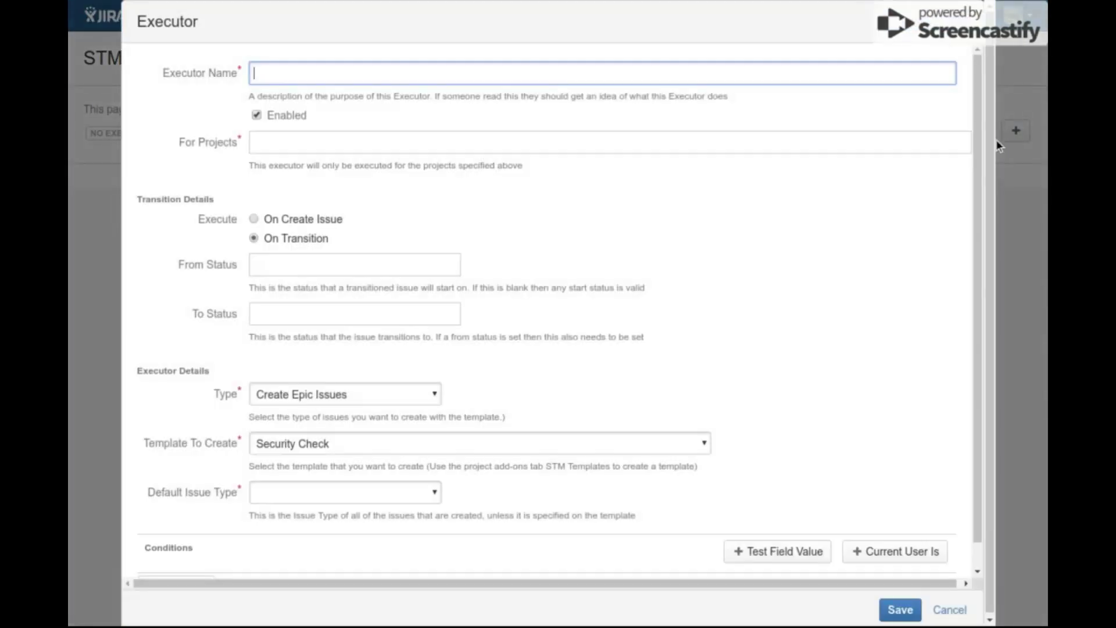
type("Devo")
key("BackSpace")
type("& Test")
key("Tab")
key("Tab")
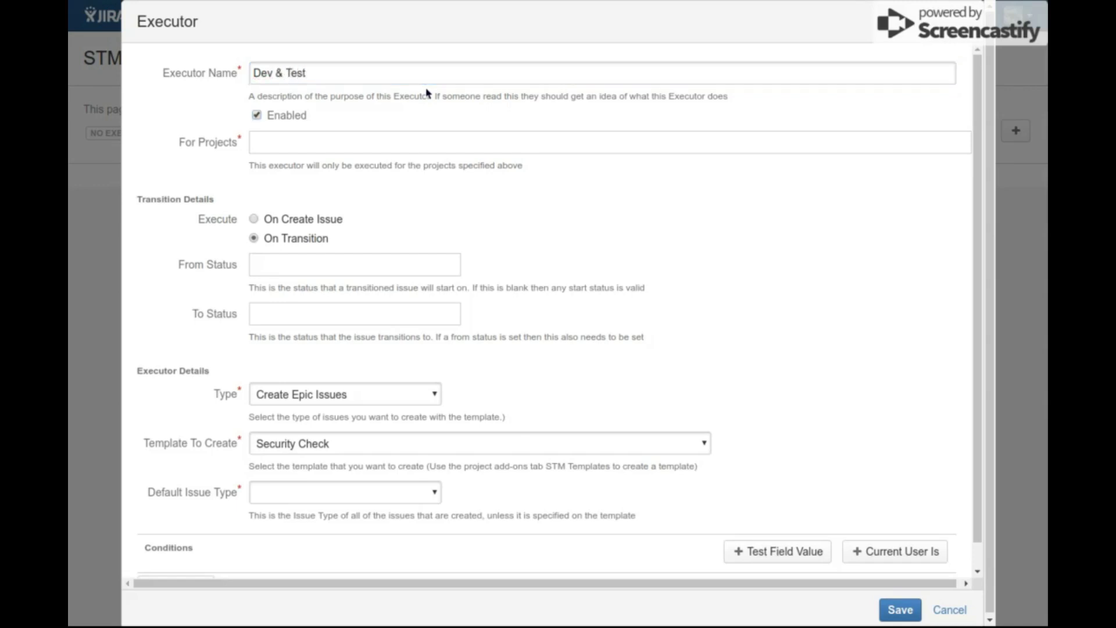
Assign the global executor to the projects Test (TEST) and STM (STM).
type("test")
key("Return")
type("stm")
key("Return")
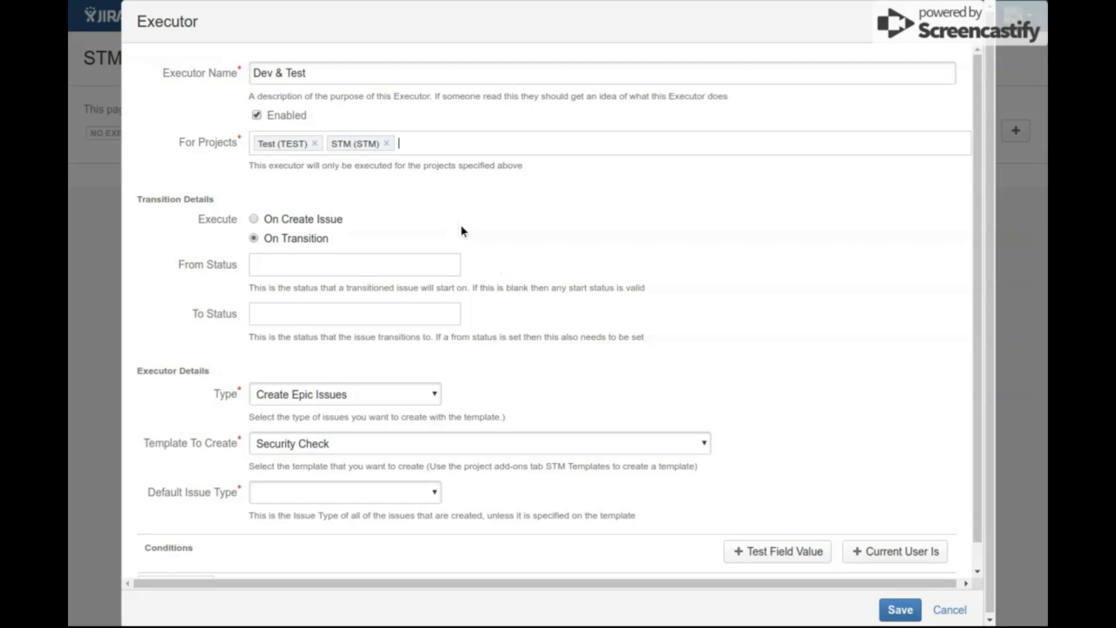
Set the global executor's target status to In Progress and its default issue type to Bug, and save it.
left_click(279, 317)
type("in pro")
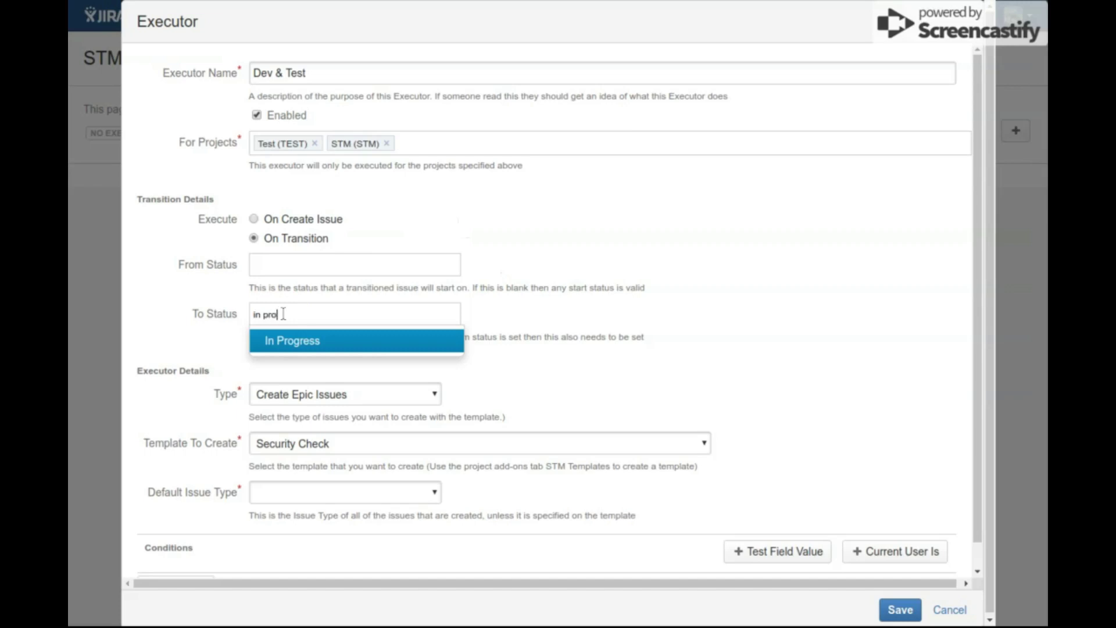
key("Return")
left_click(342, 440)
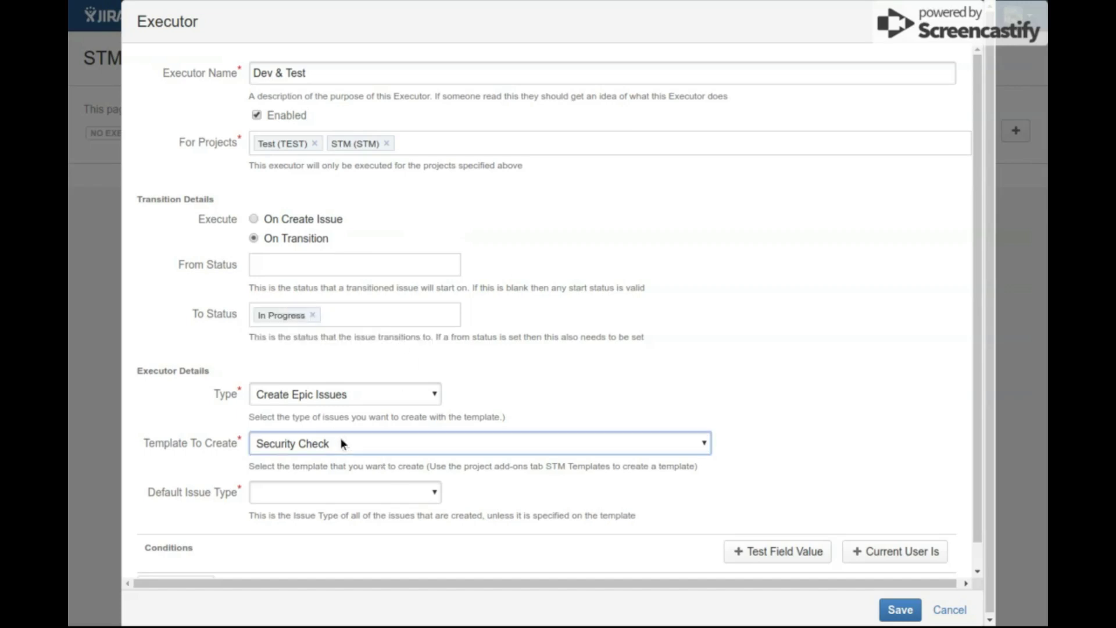
left_click(350, 488)
left_click(327, 530)
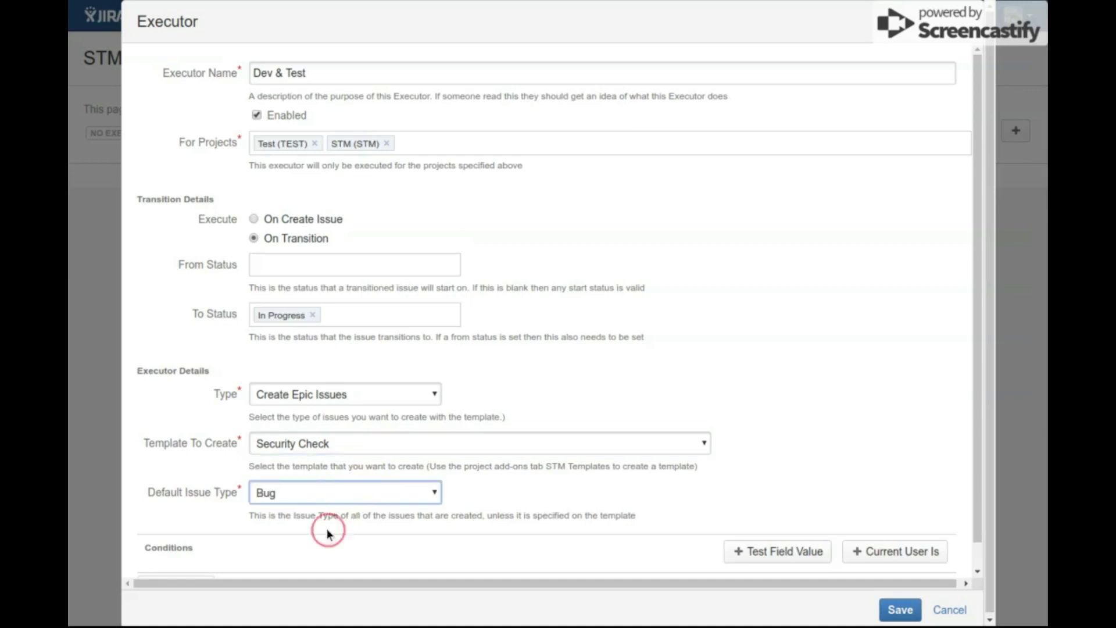
left_click(893, 604)
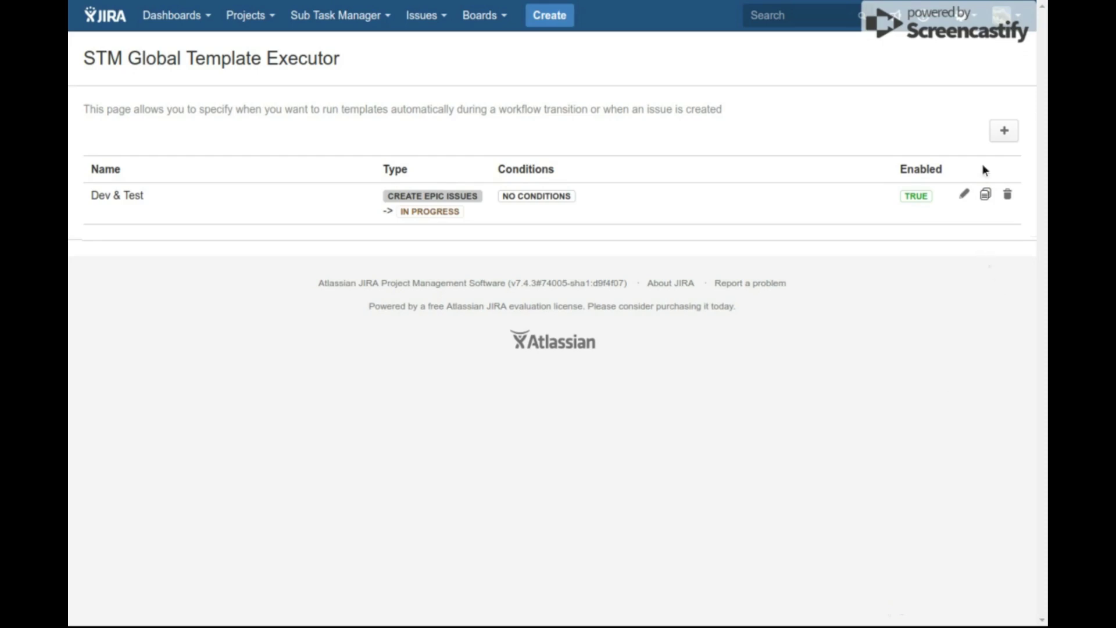
Disable the global "Dev & Test" executor and save it.
left_click(964, 194)
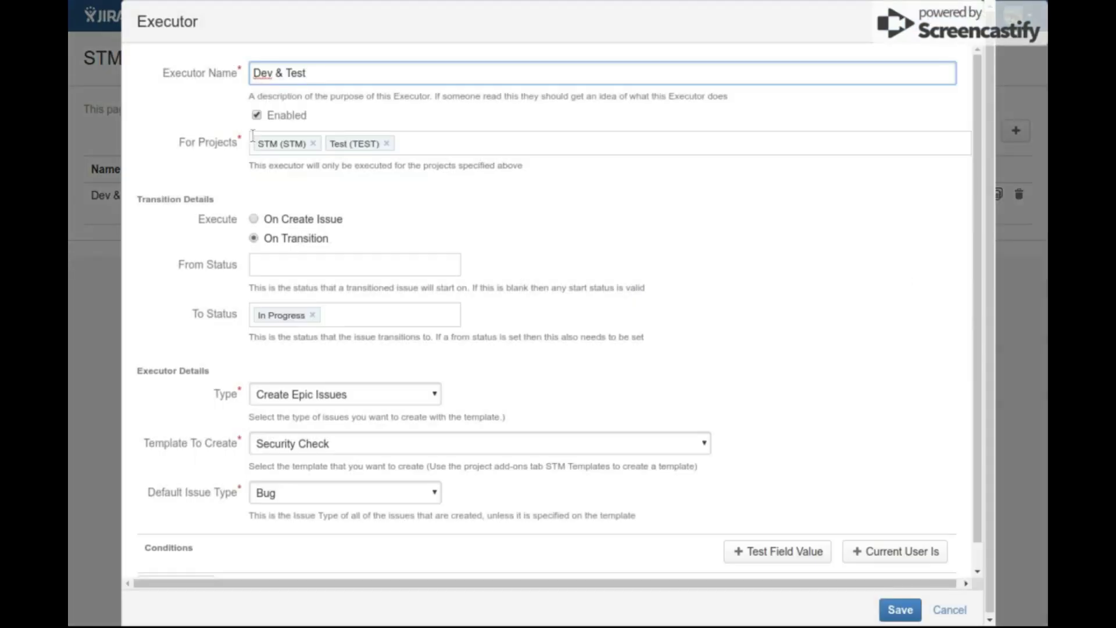
left_click(256, 115)
left_click(896, 608)
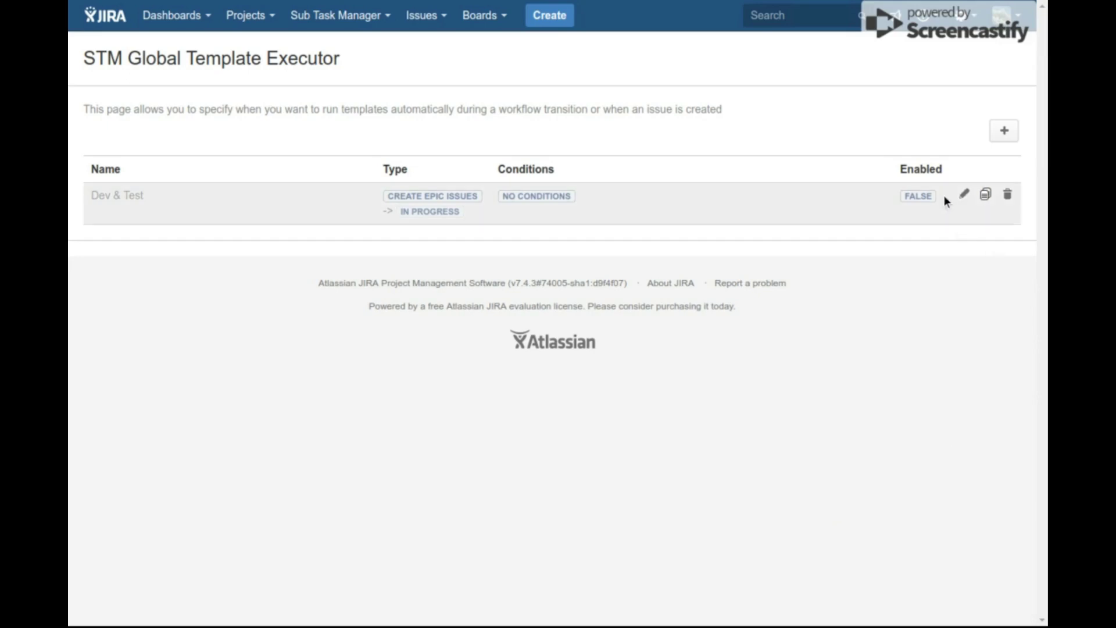
Re-enable the global "Dev & Test" executor and save it.
left_click(964, 195)
left_click(257, 115)
left_click(897, 606)
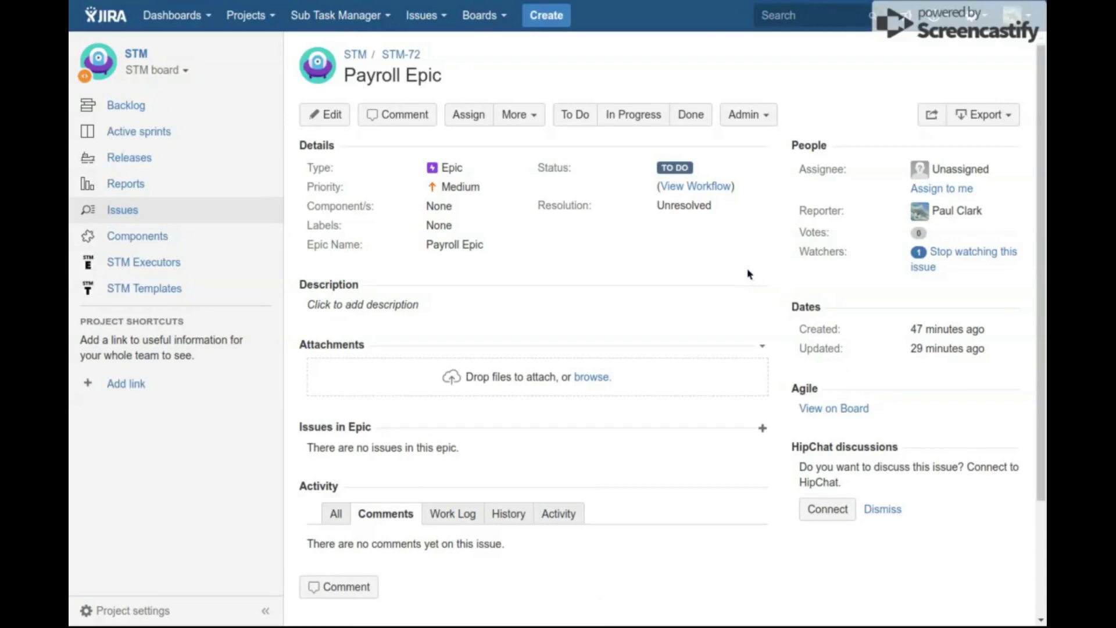
Transition the Payroll Epic issue STM-72 to In Progress.
left_click(641, 119)
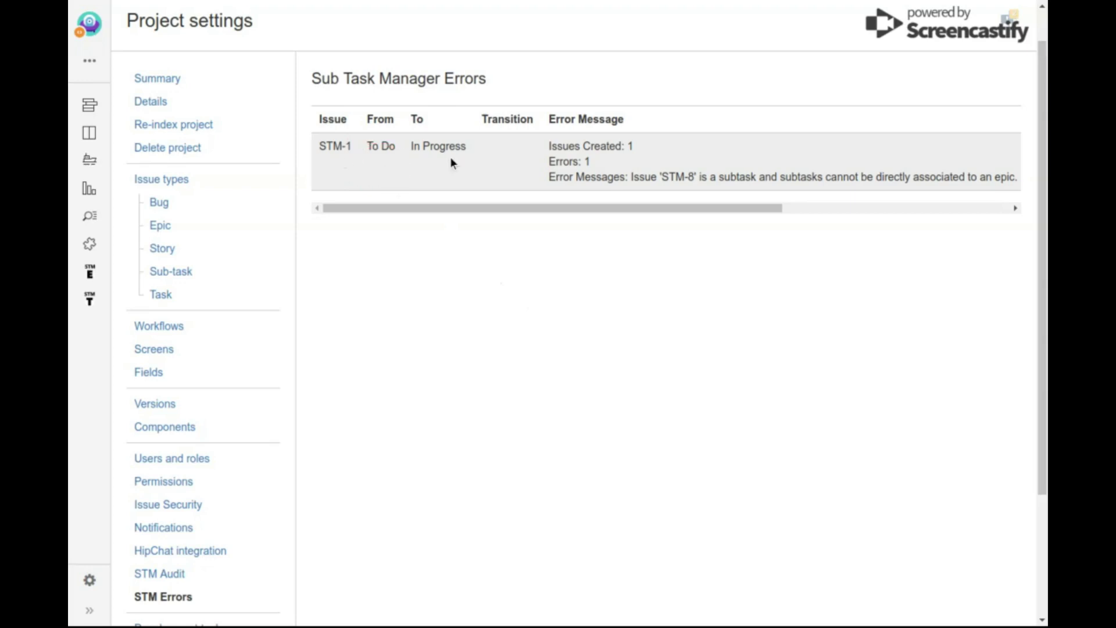
Read the full error message recorded for STM-1 in the project's Sub Task Manager errors.
left_click_drag(580, 209, 702, 234)
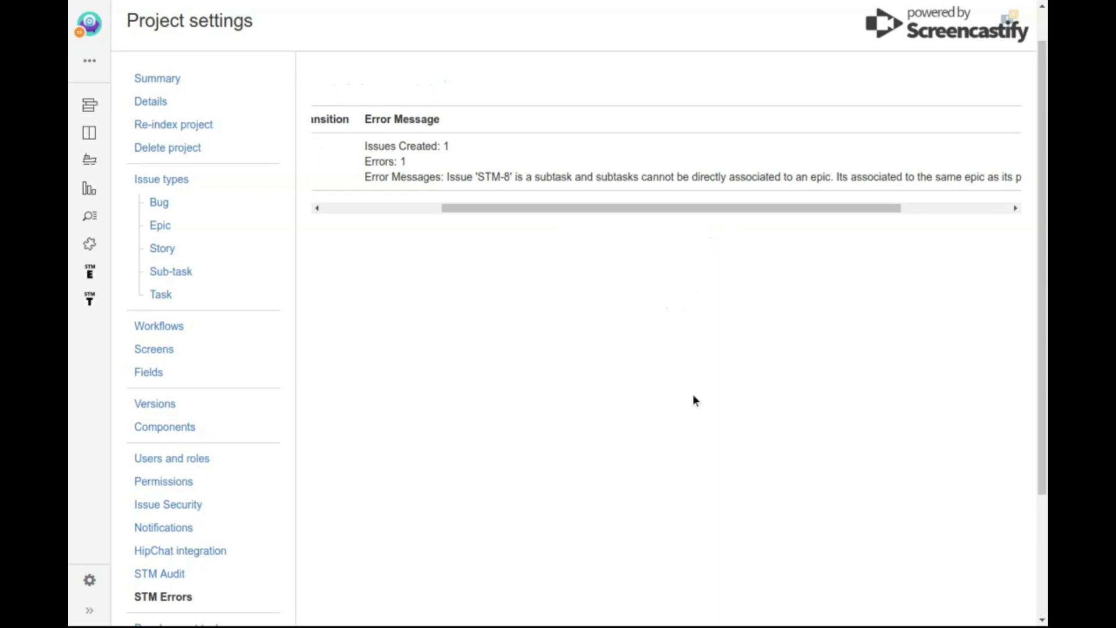
left_click(660, 213)
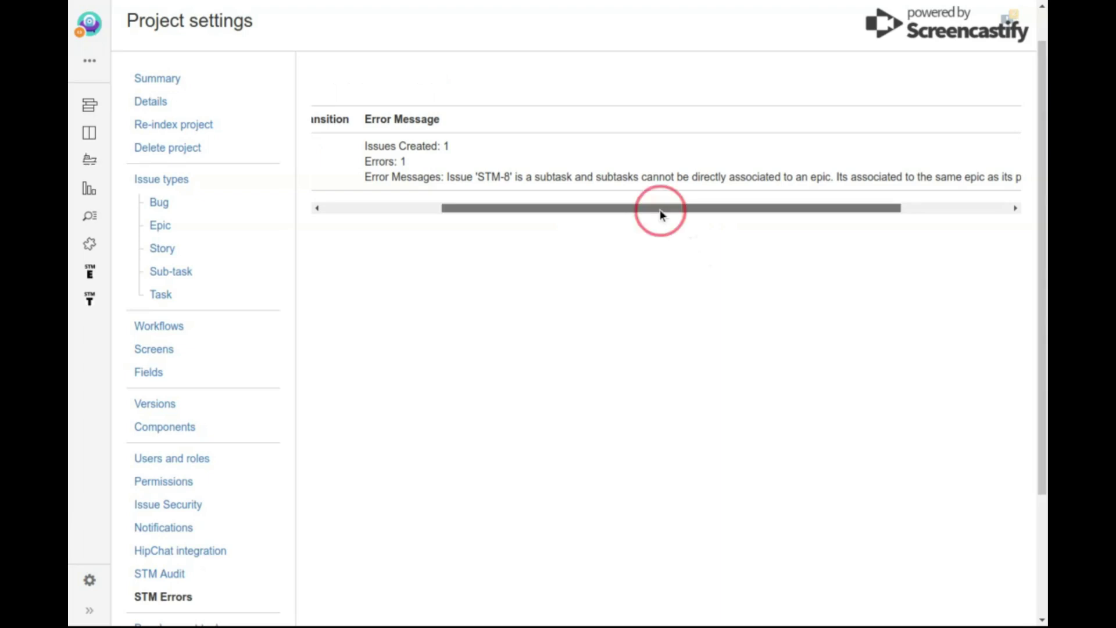
left_click_drag(660, 214, 509, 218)
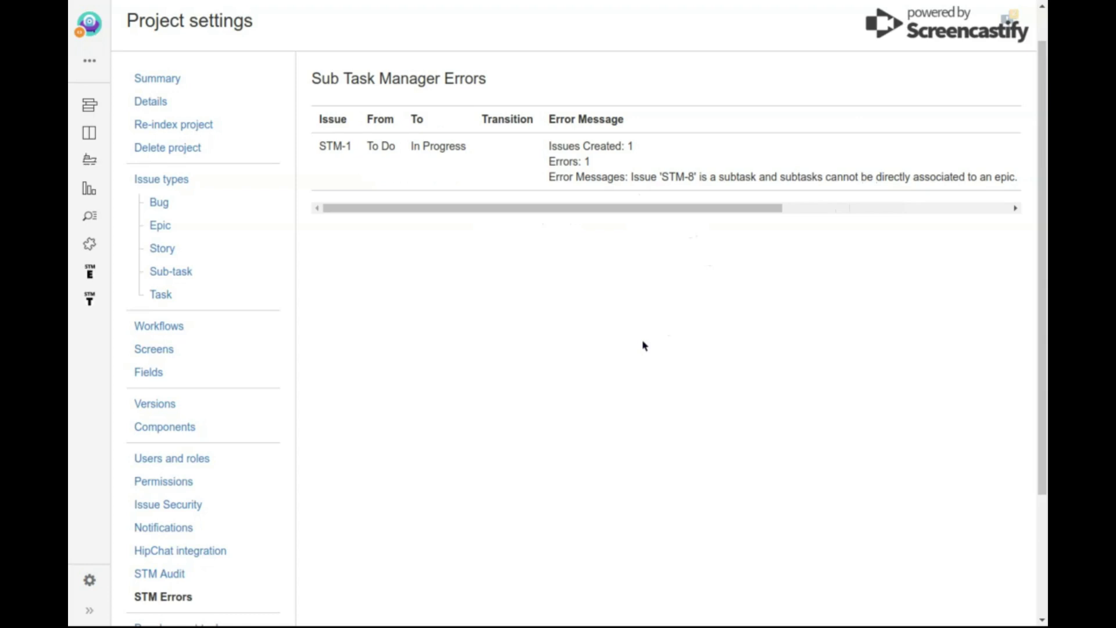
View the project's STM audit log and open the breakdown of the newest Create Sub Tasks job for STM-72.
left_click(205, 581)
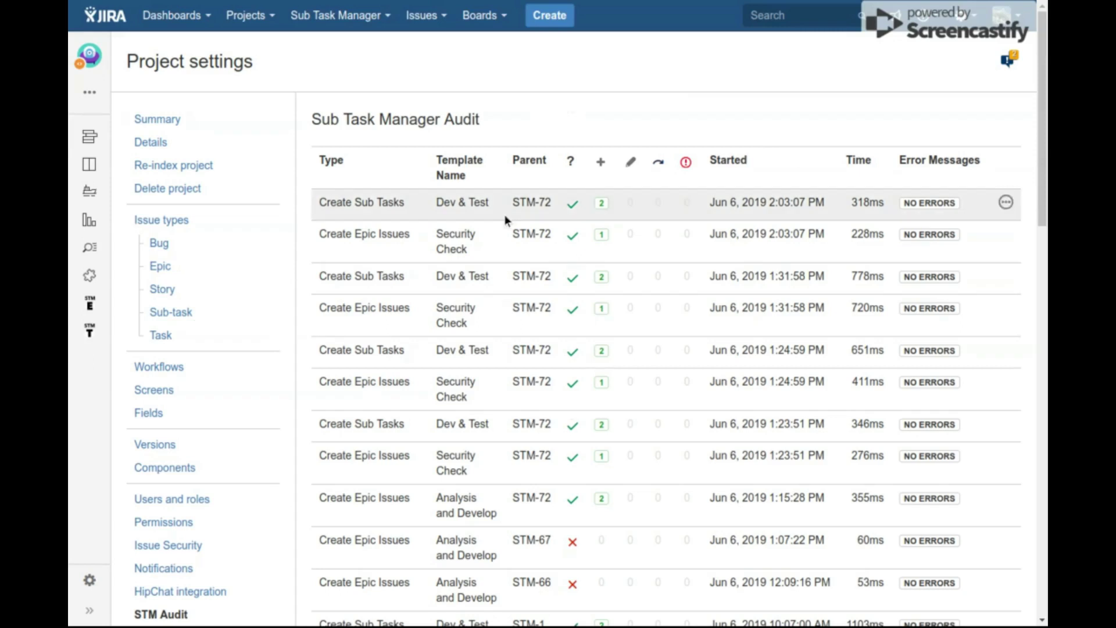
left_click(477, 203)
left_click(1006, 201)
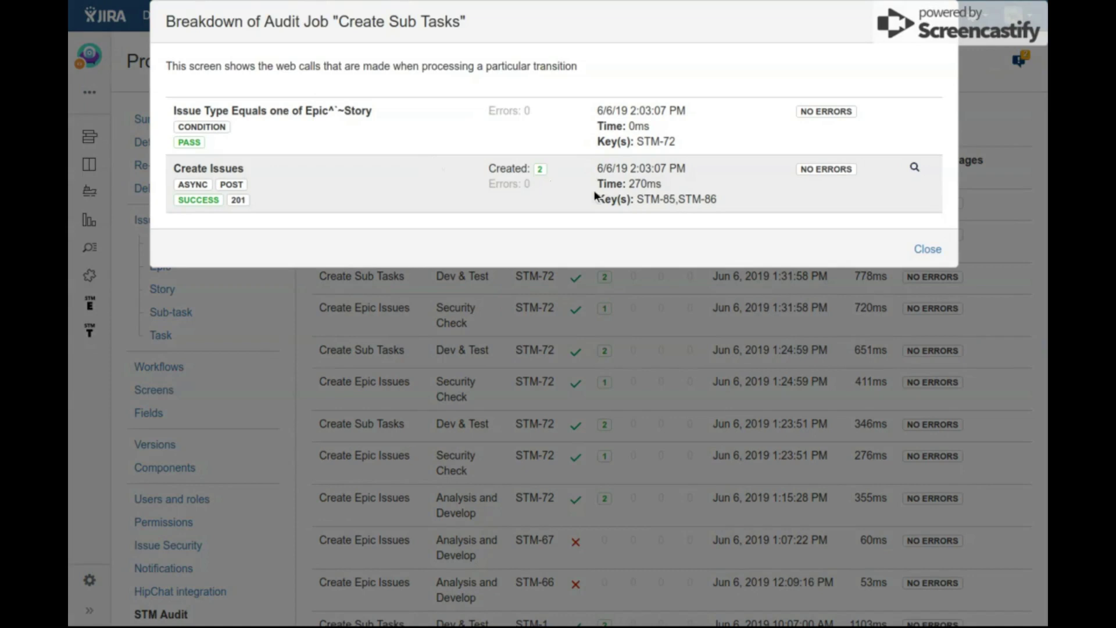
Close the audit breakdown and set Global Template Access to the jira-core-users group in the Sub Task Manager configuration.
left_click(920, 250)
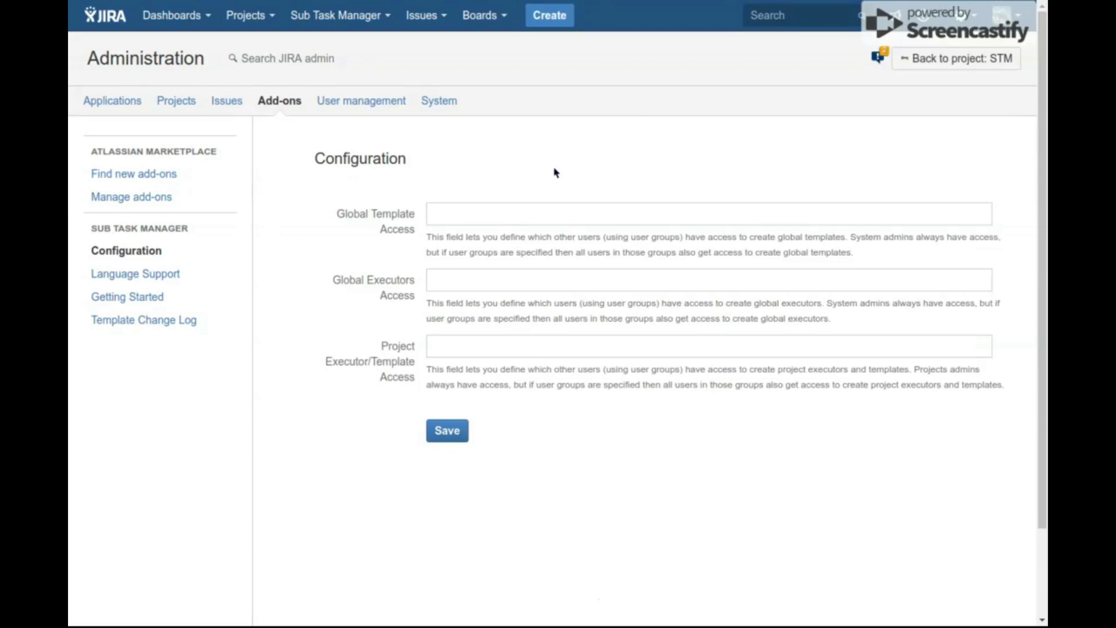
left_click(143, 230)
type("jira")
key("Down")
key("Return")
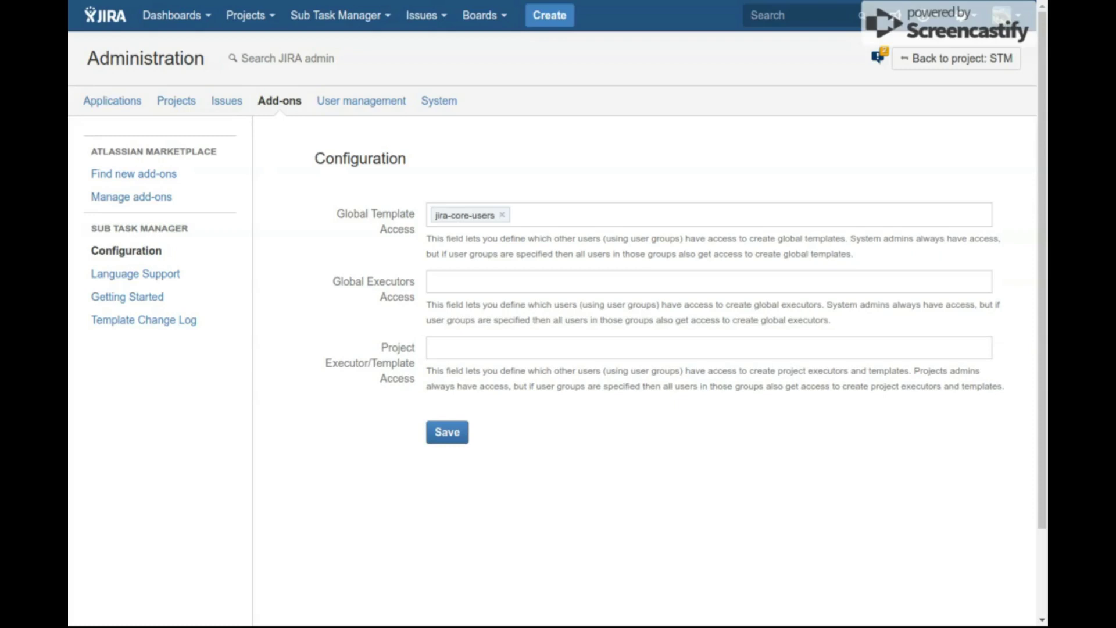
Set Project Executor/Template Access to the jira-software-users group.
left_click(557, 342)
type("jira")
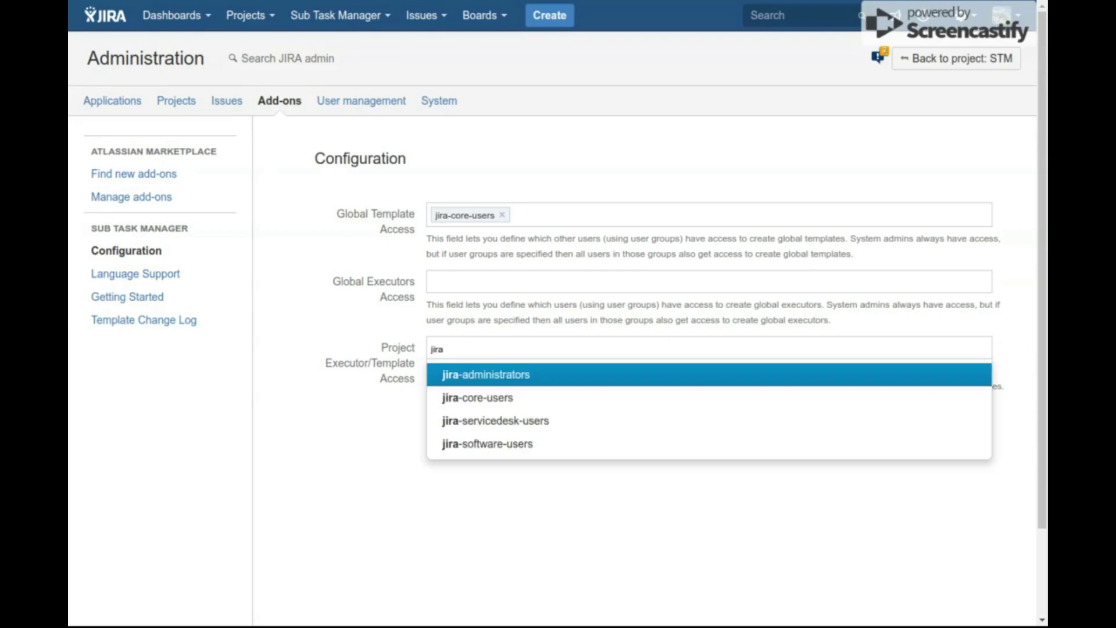
key("Down")
key("Down")
key("Down")
key("Return")
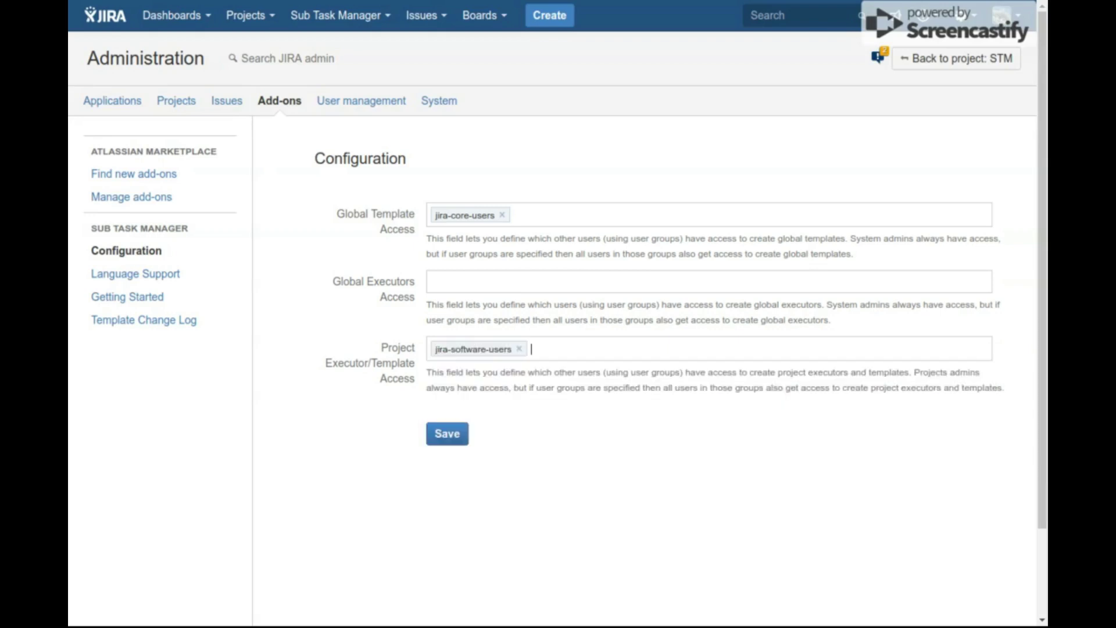
Remove the groups from Project Executor/Template Access and Global Template Access.
key("BackSpace")
key("BackSpace")
left_click(521, 219)
key("BackSpace")
key("BackSpace")
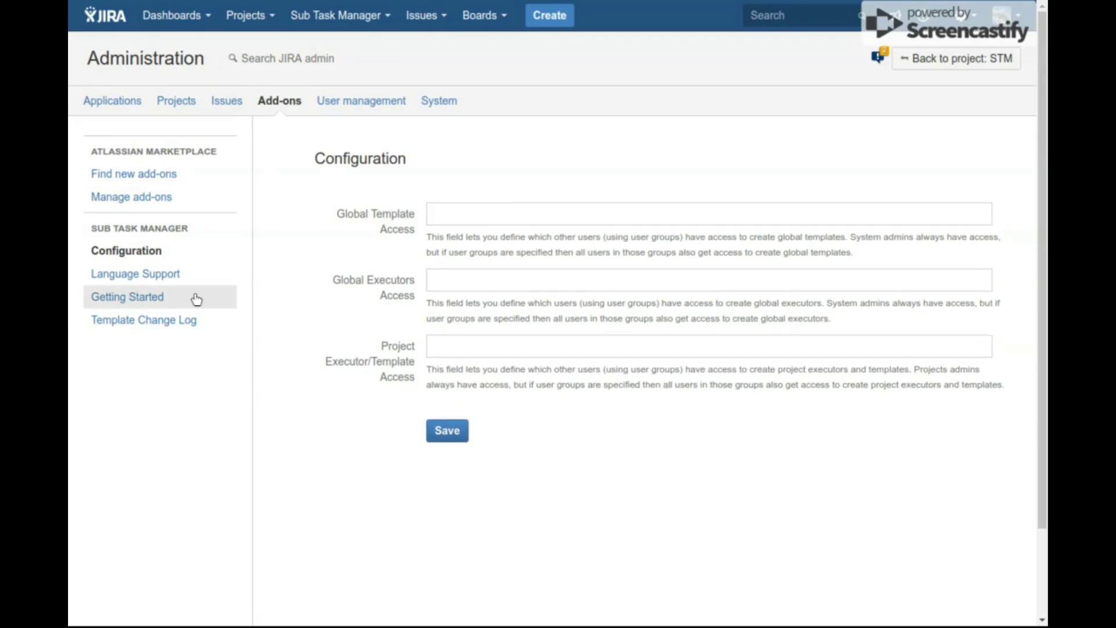
Add a custom Sub Task Manager language named English 2, based on English, in Language Support.
left_click(160, 277)
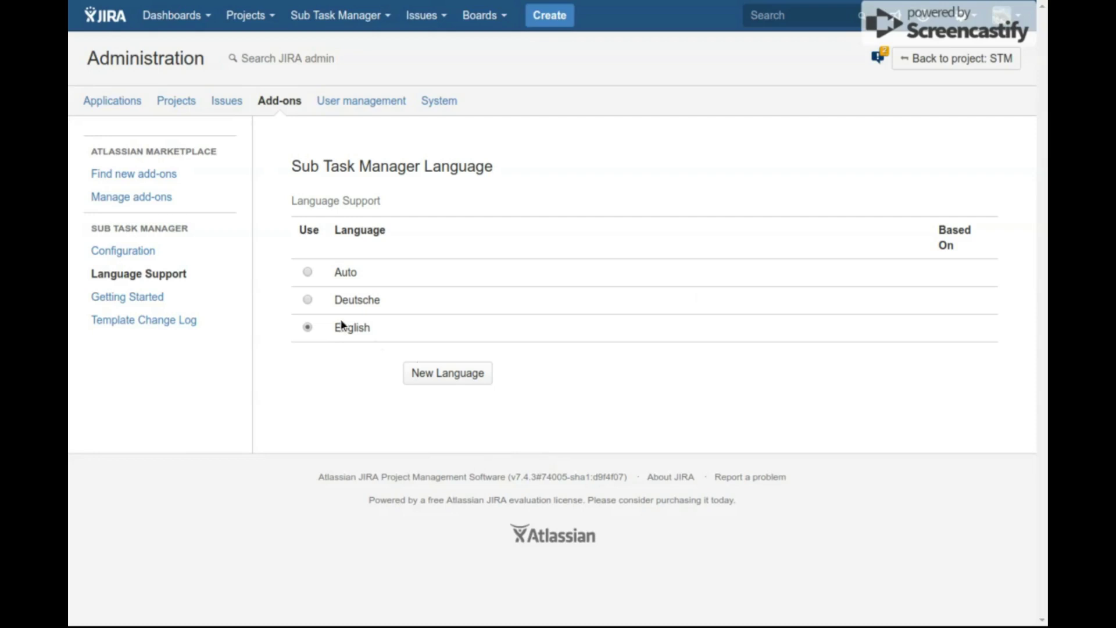
left_click(431, 376)
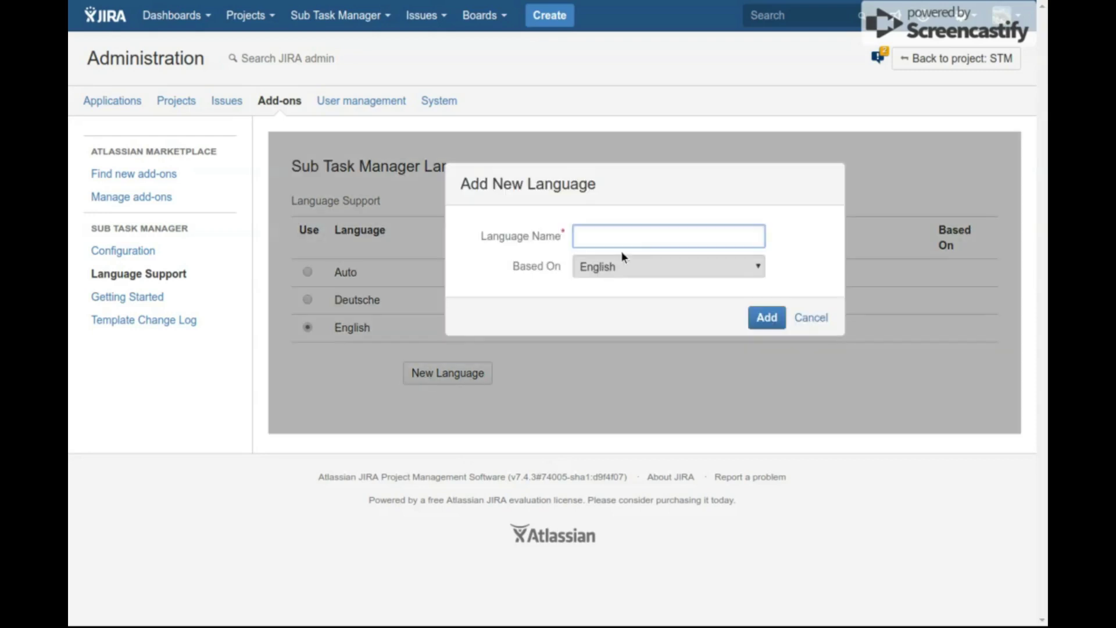
type("En")
key("BackSpace")
key("BackSpace")
type("English 2")
left_click(773, 323)
Look through the replaceable texts of the English 2 language without editing them, and delete that language.
left_click(955, 396)
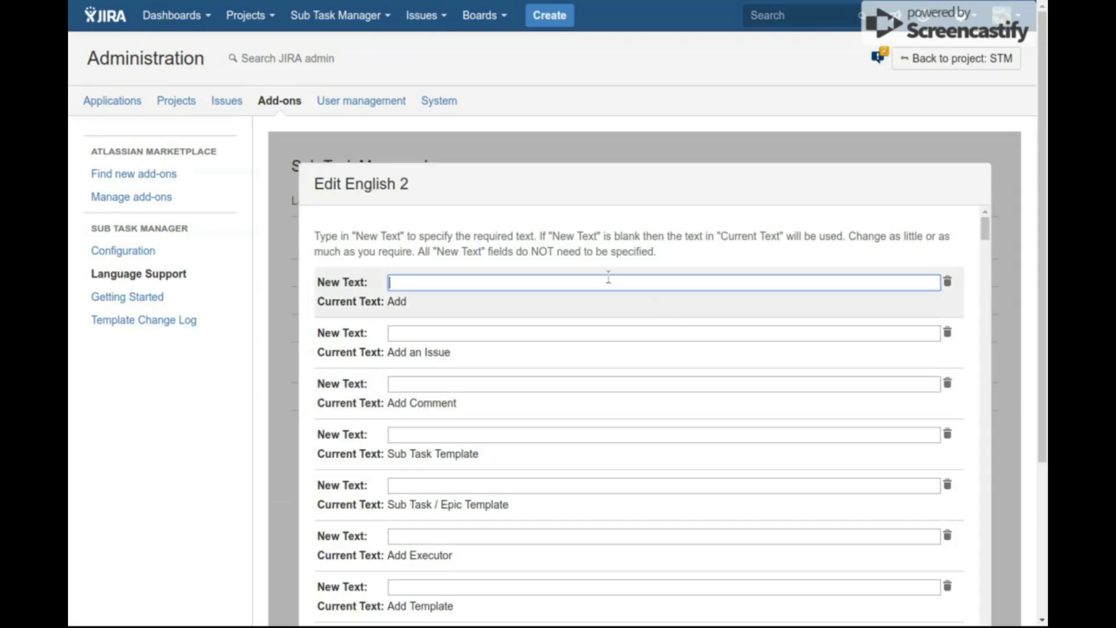
scroll(616, 300, "down", 3)
scroll(624, 321, "down", 5)
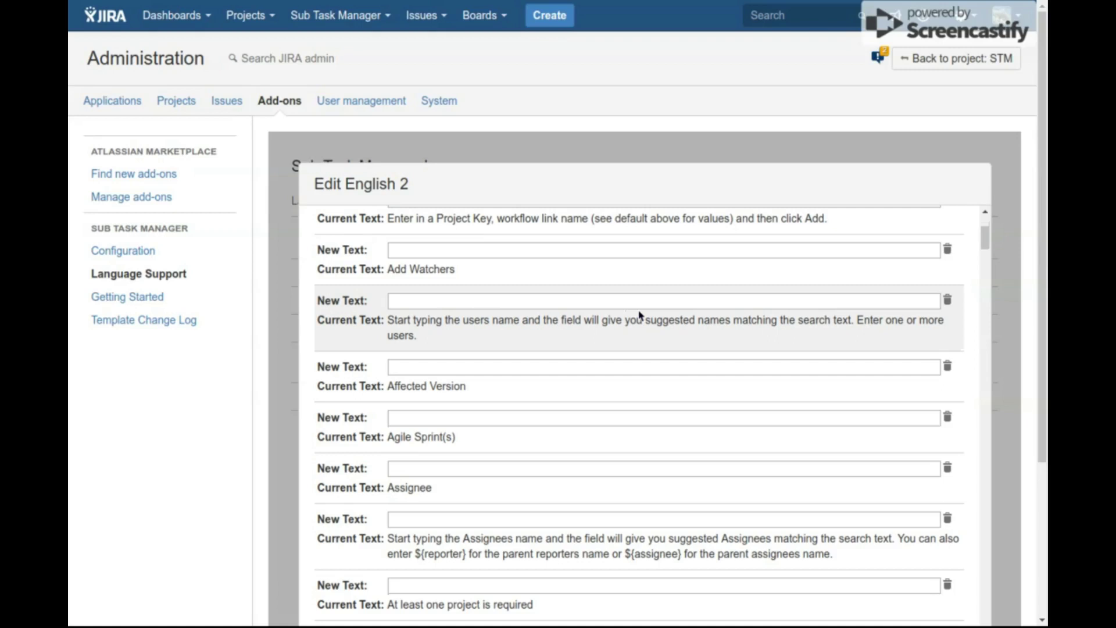
key("Escape")
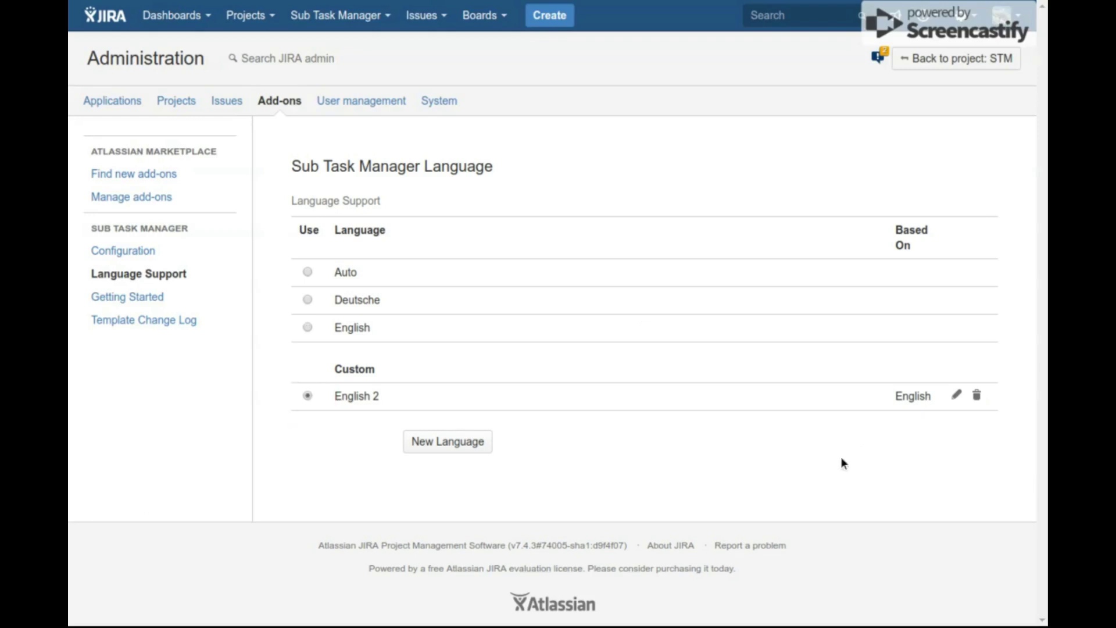
left_click(975, 399)
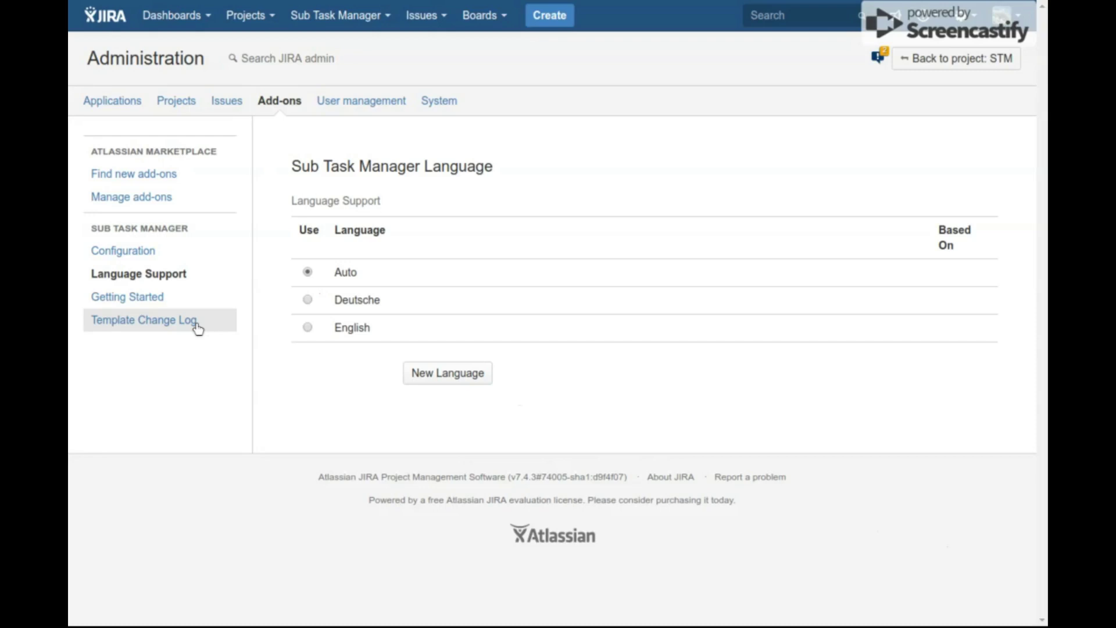
Review the creation and deletion entries of both Analysis and Develop templates in the Template Change Log.
left_click(158, 332)
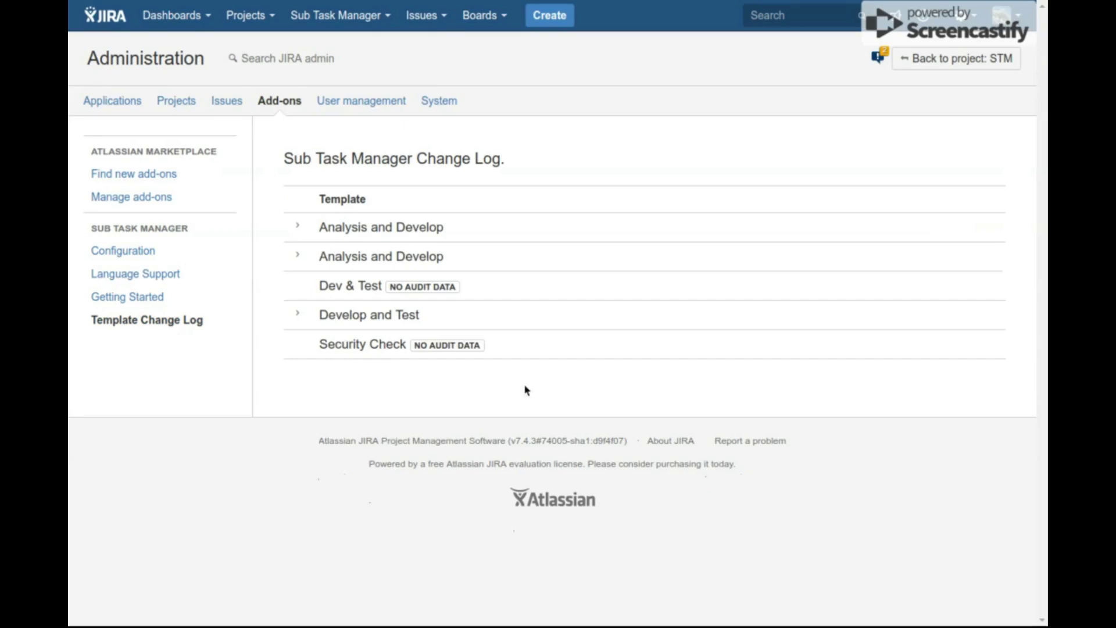
left_click(299, 230)
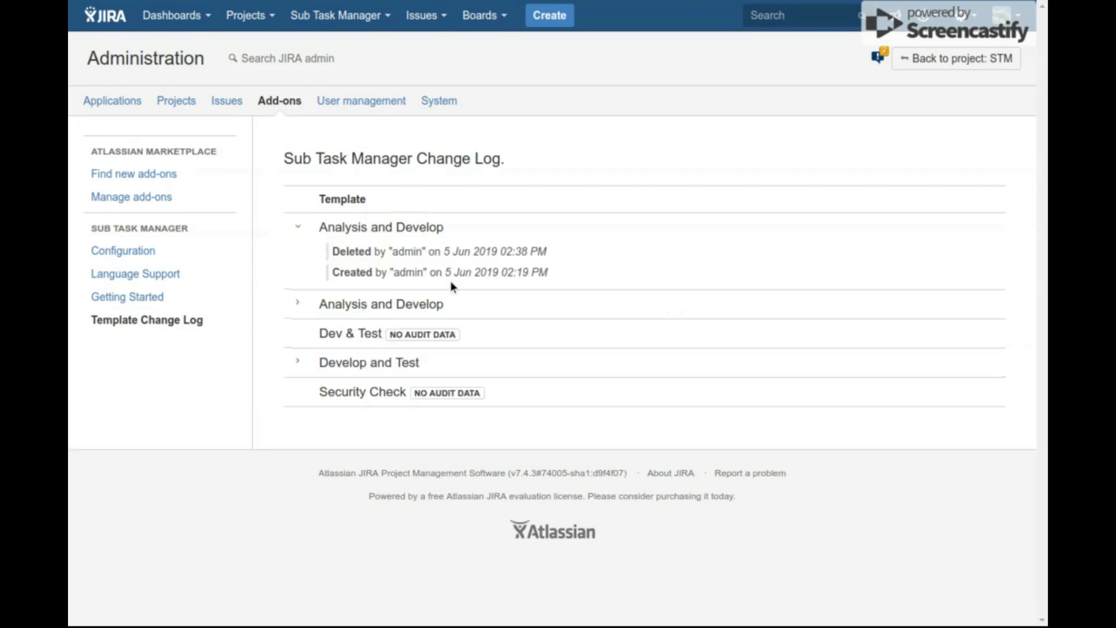
double_click(410, 272)
left_click(448, 255)
left_click(295, 308)
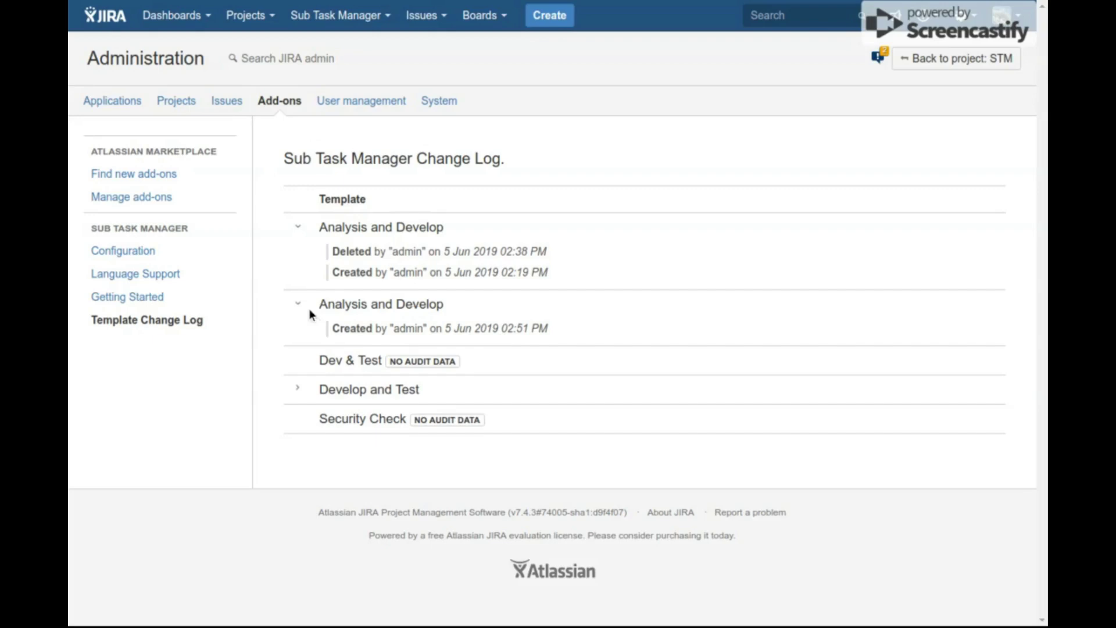
left_click(301, 231)
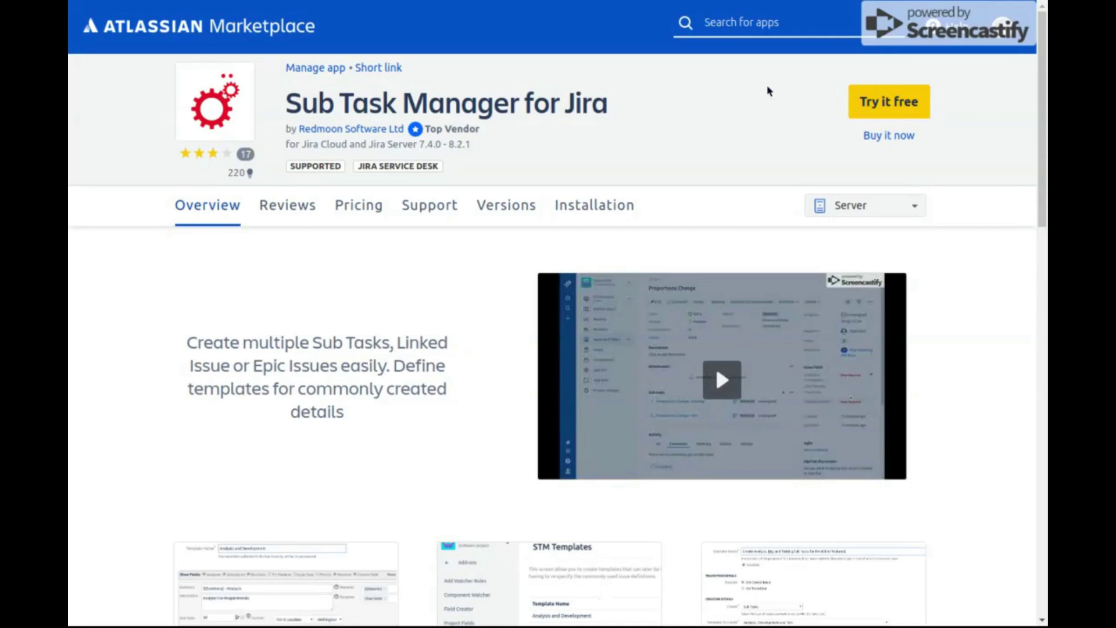
left_click(288, 126)
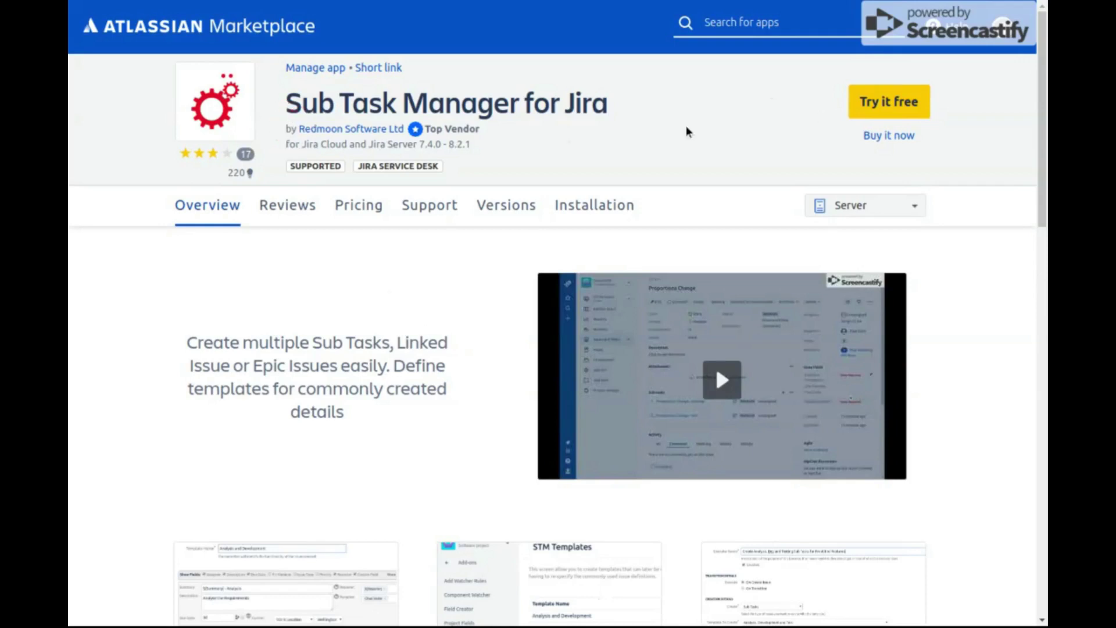